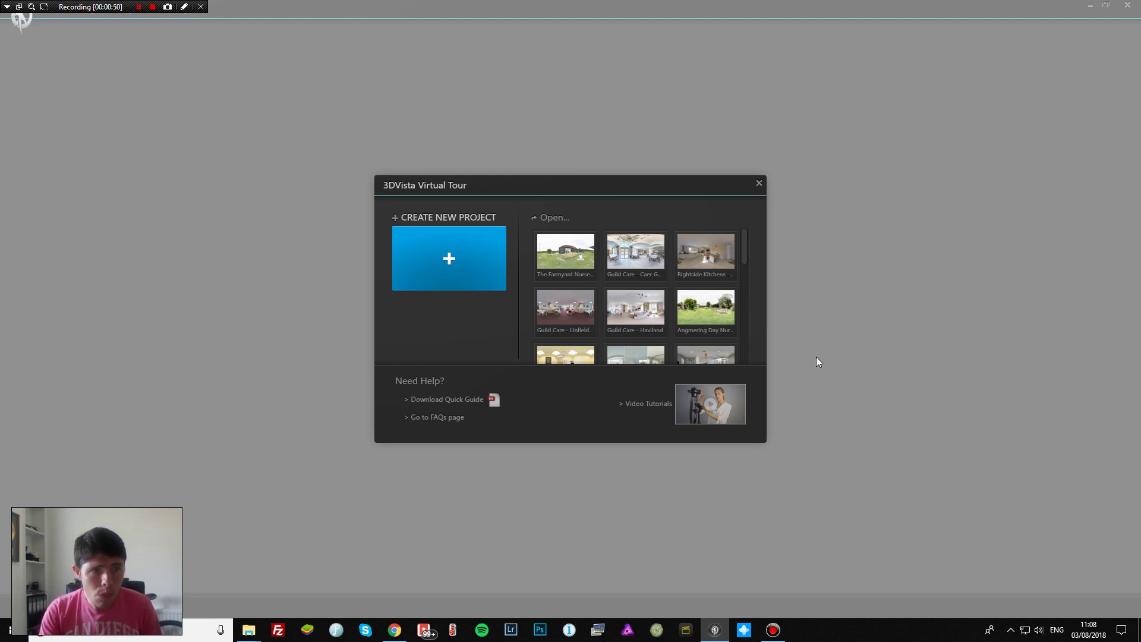
Create a new project using the Empty skin, previewing a few of the other skins before choosing it.
left_click(449, 258)
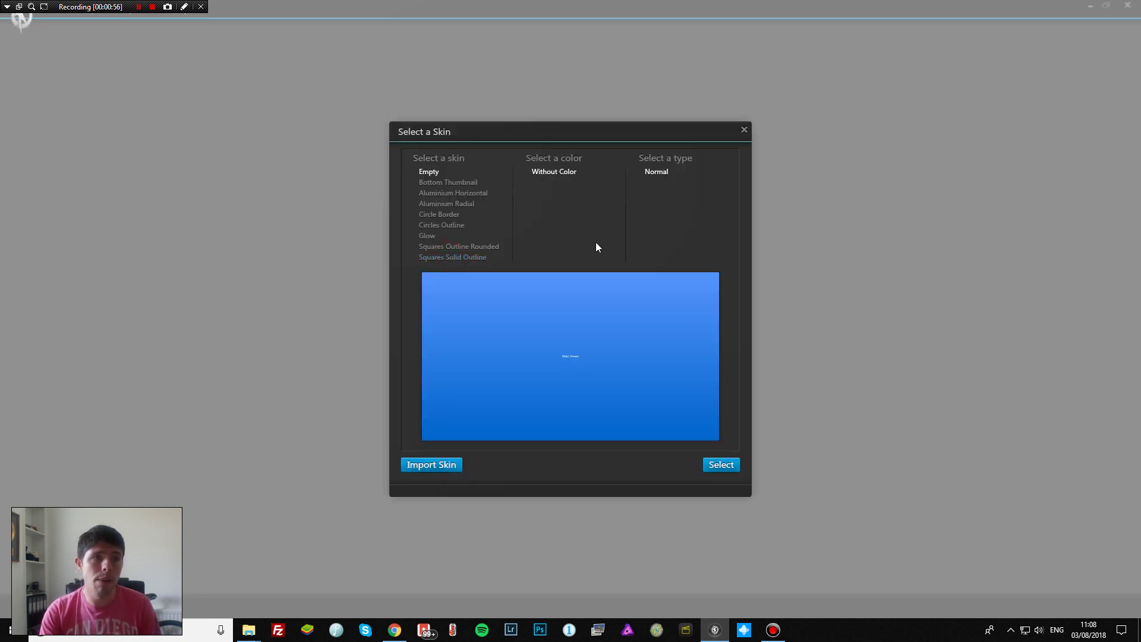
left_click(476, 183)
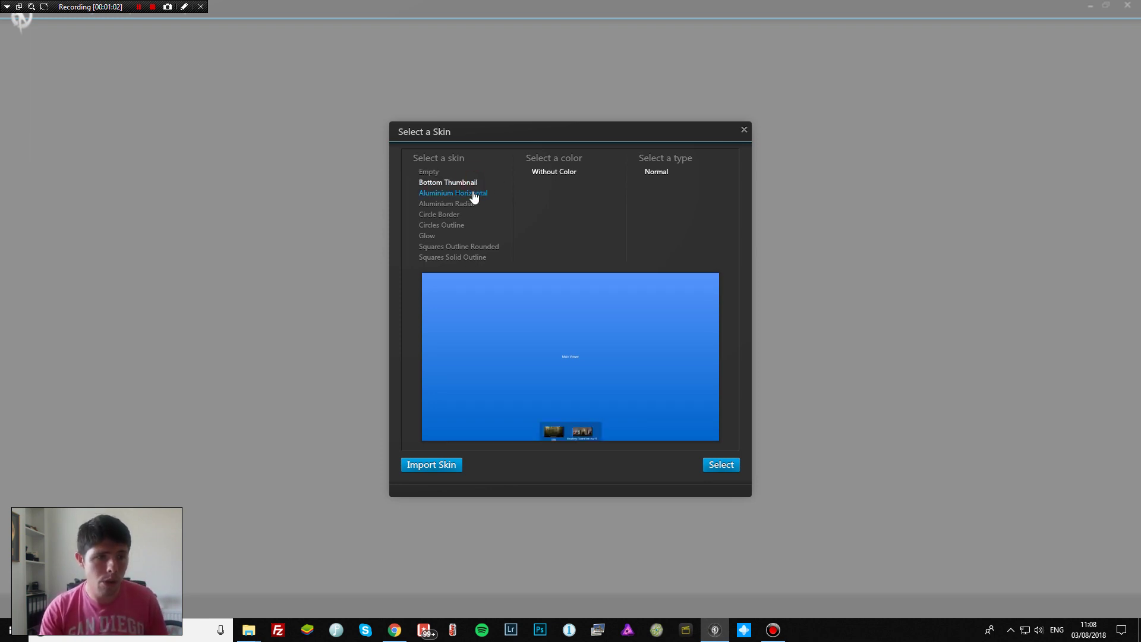
left_click(468, 193)
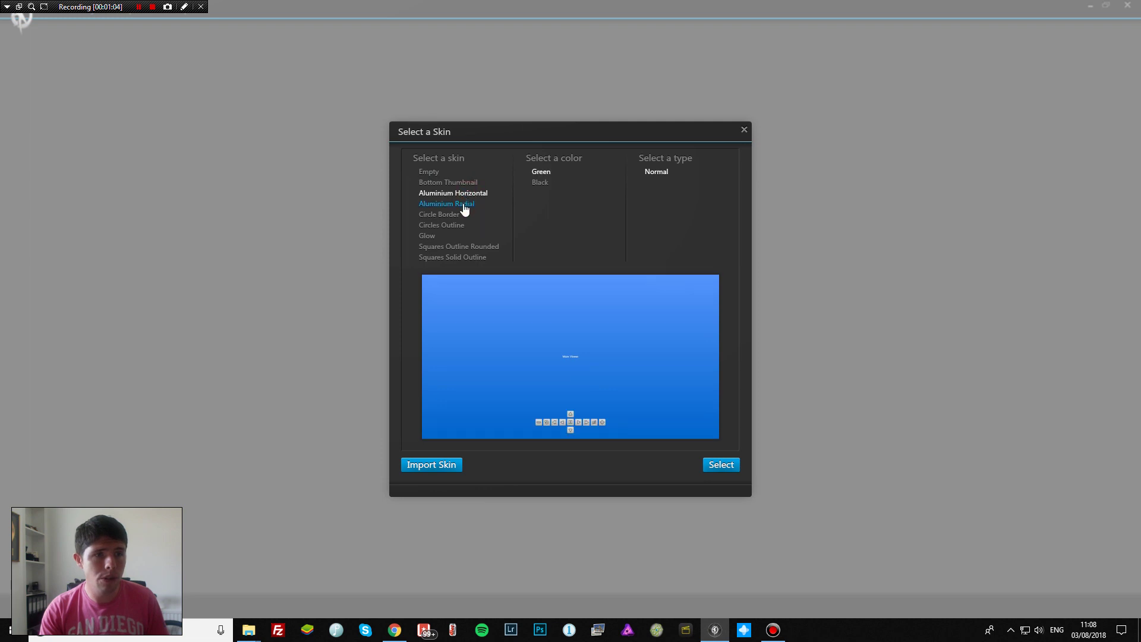
left_click(464, 208)
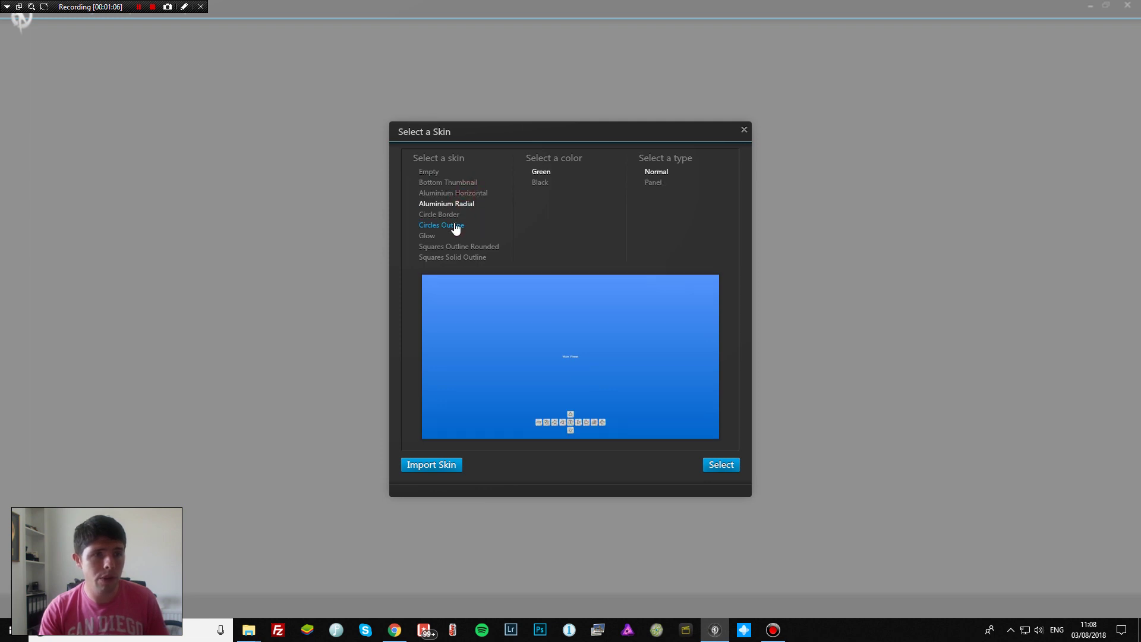
left_click(456, 227)
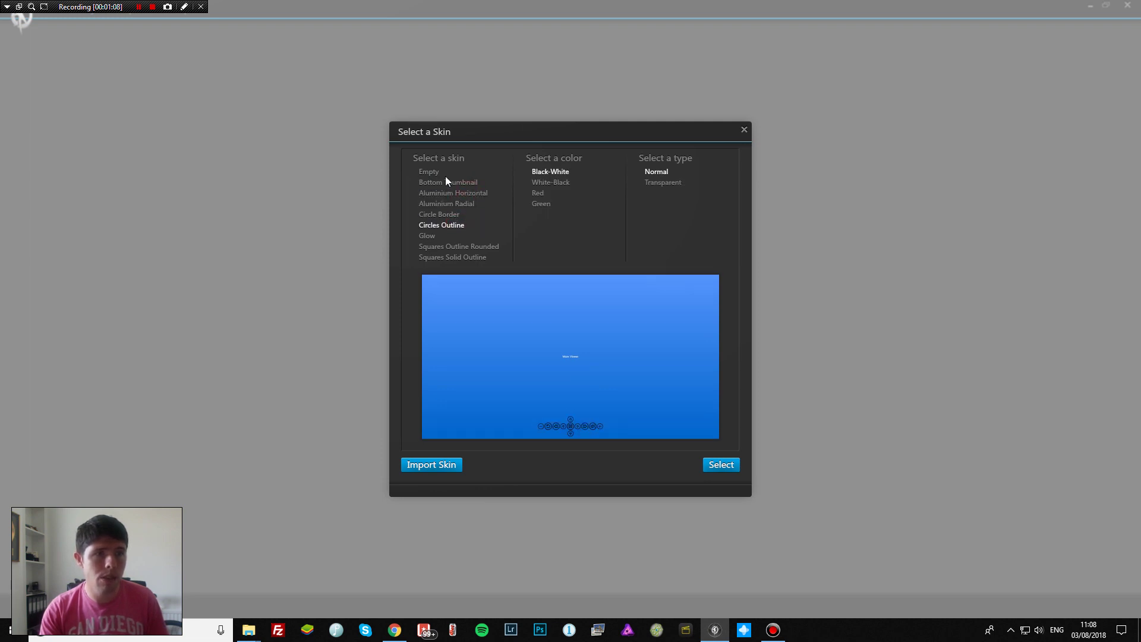
left_click(430, 173)
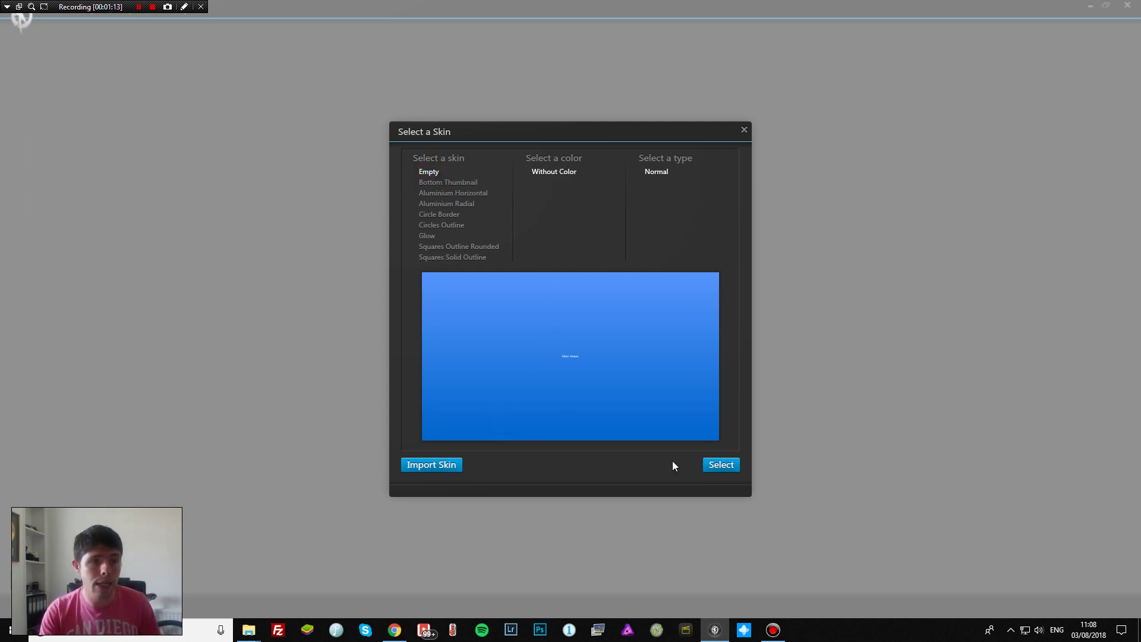
left_click(721, 465)
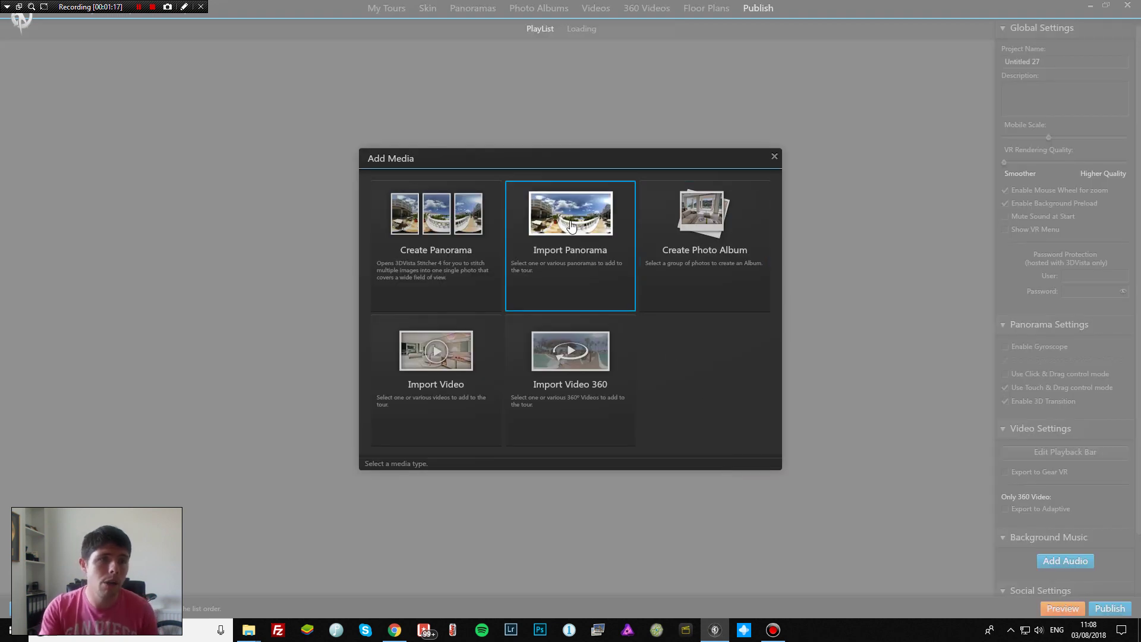
Start importing a standard panorama and browse to Work Folder > Bespoke Sound and Vision > Final on the Storage (E:) drive.
left_click(571, 226)
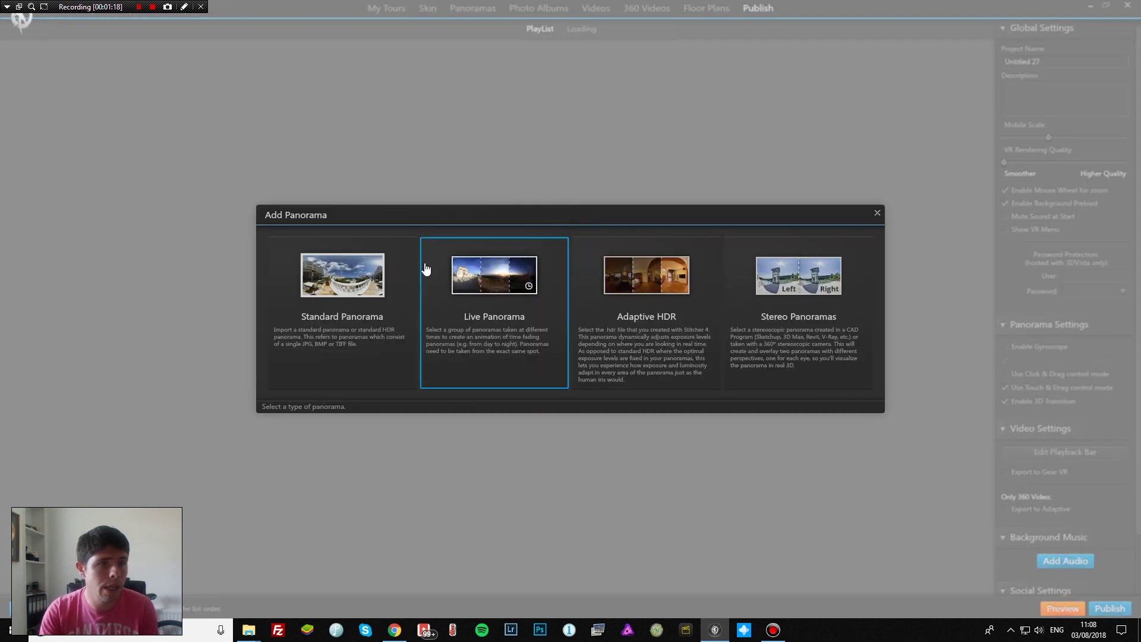
left_click(369, 272)
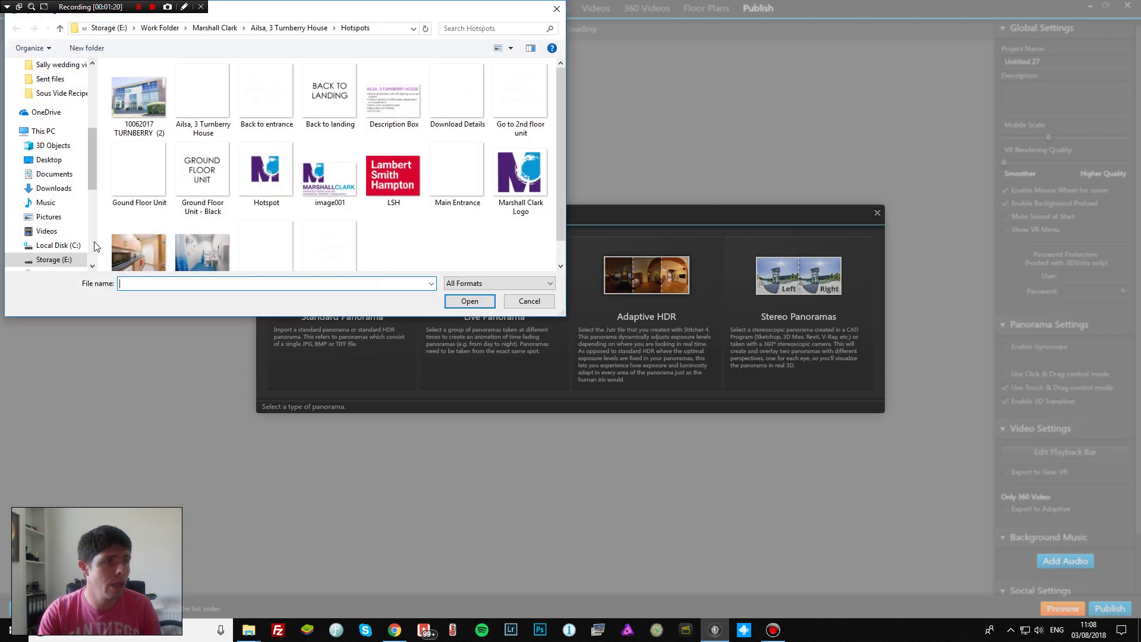
left_click(82, 261)
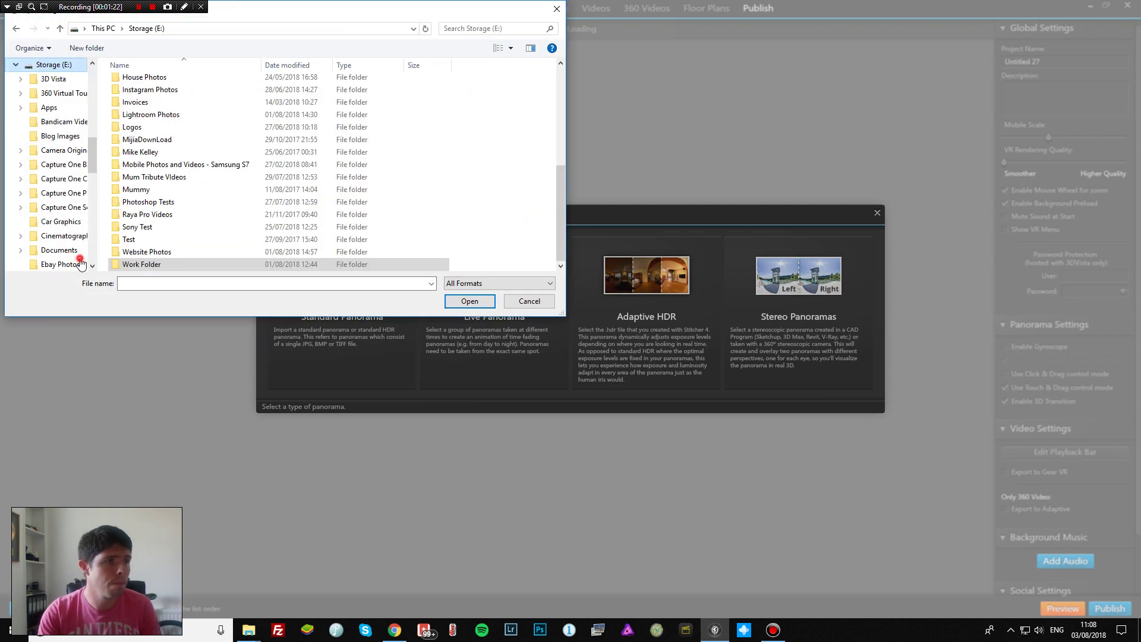
left_click(180, 263)
double_click(180, 264)
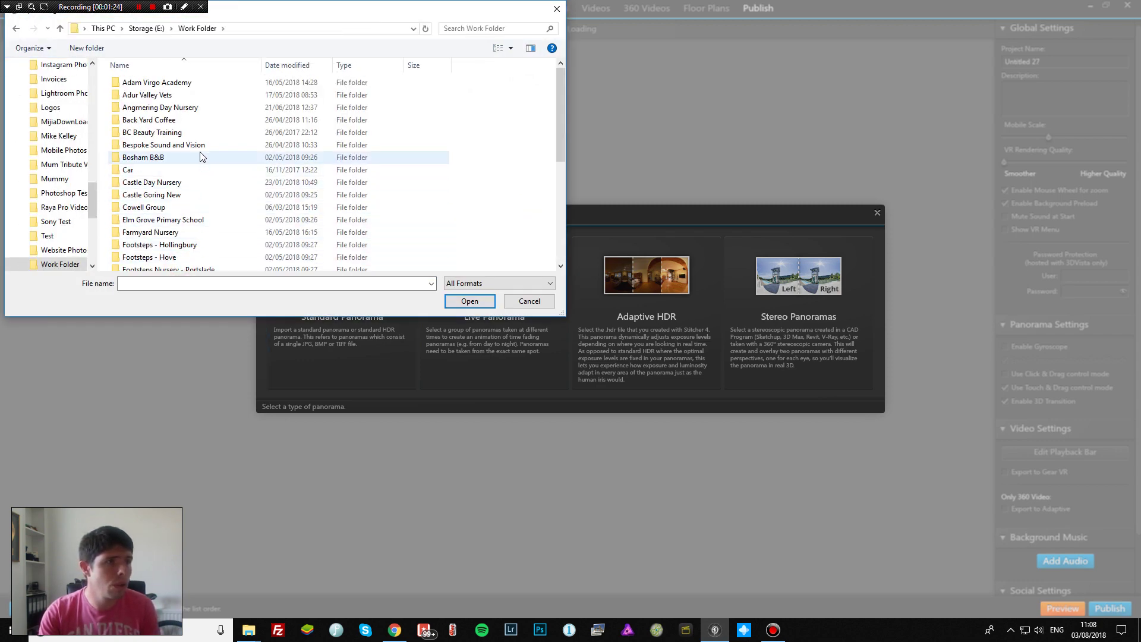
scroll(213, 181, "down", 5)
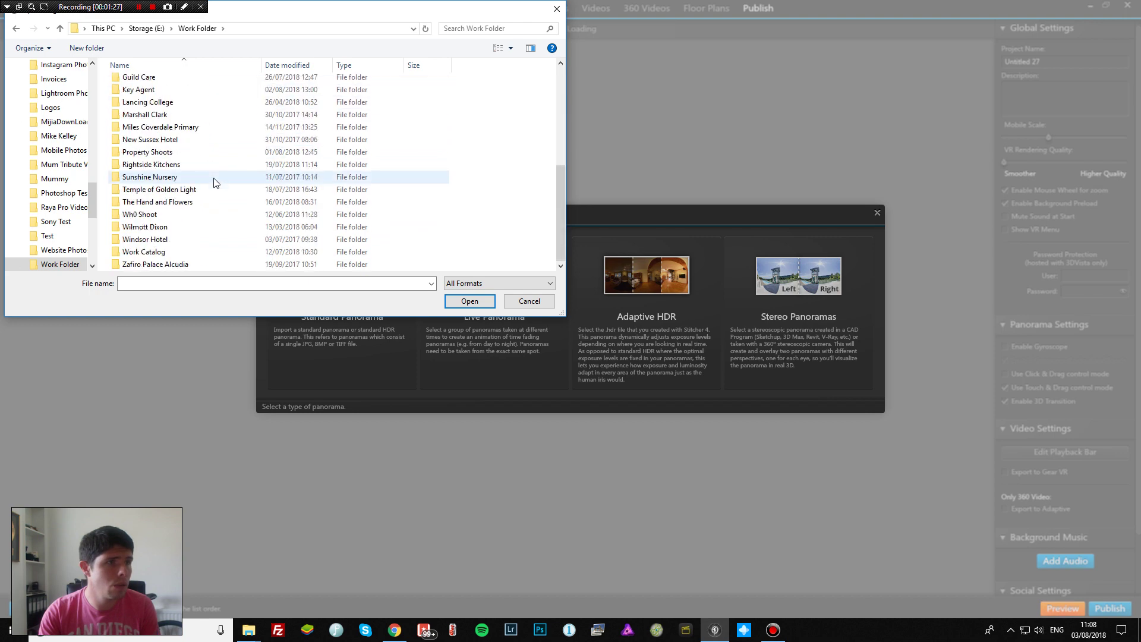
scroll(213, 184, "up", 3)
scroll(213, 183, "down", 3)
scroll(217, 232, "up", 3)
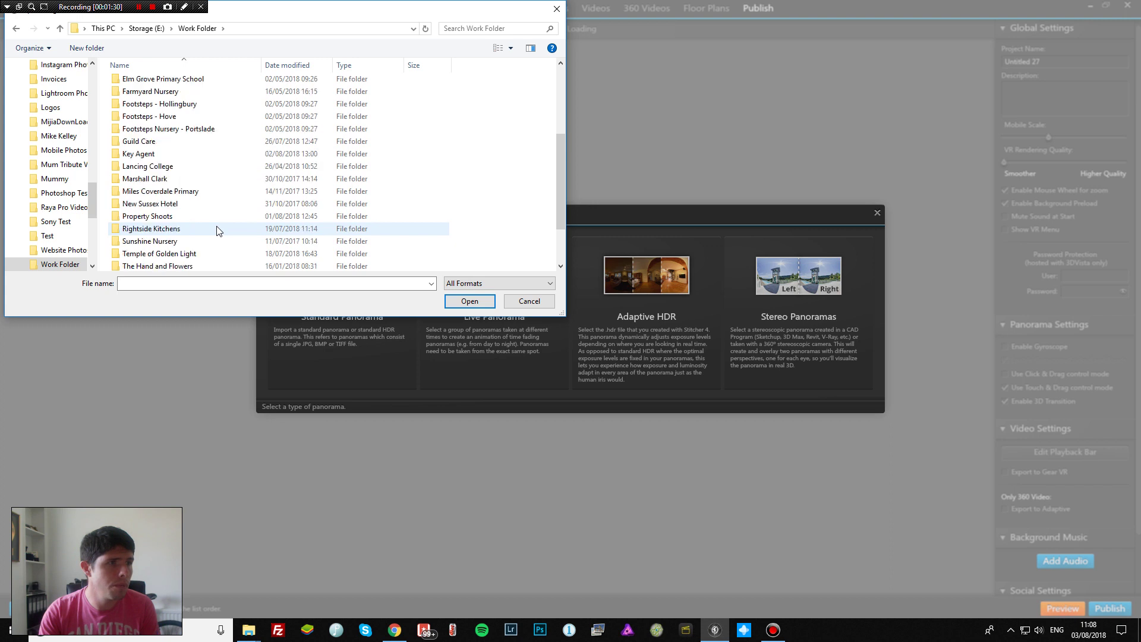
scroll(218, 231, "up", 3)
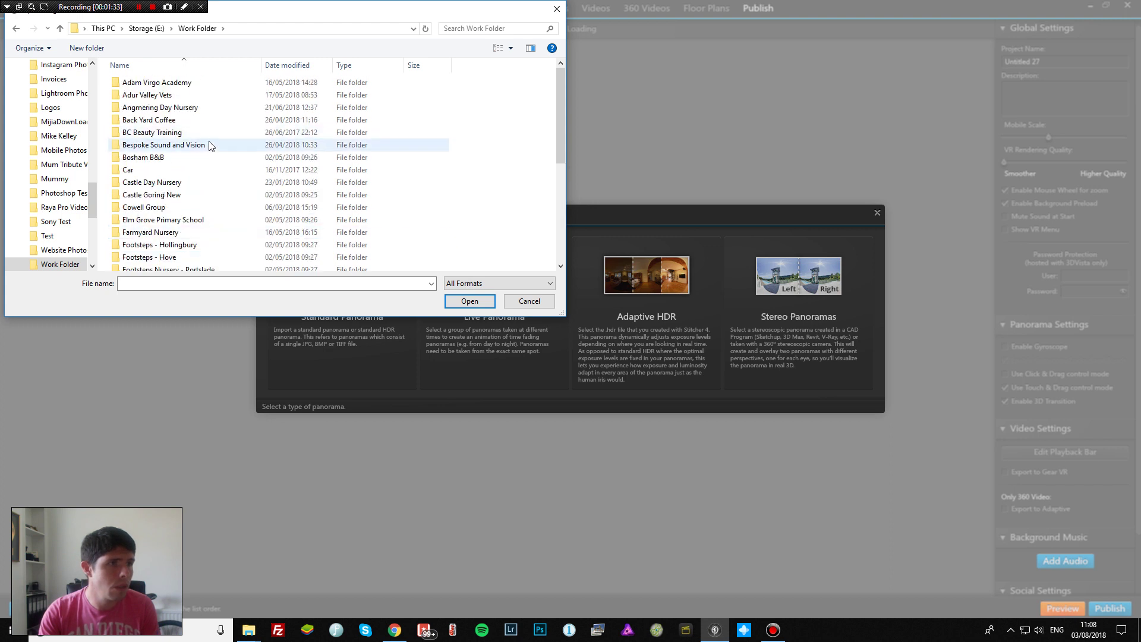
double_click(209, 145)
double_click(147, 98)
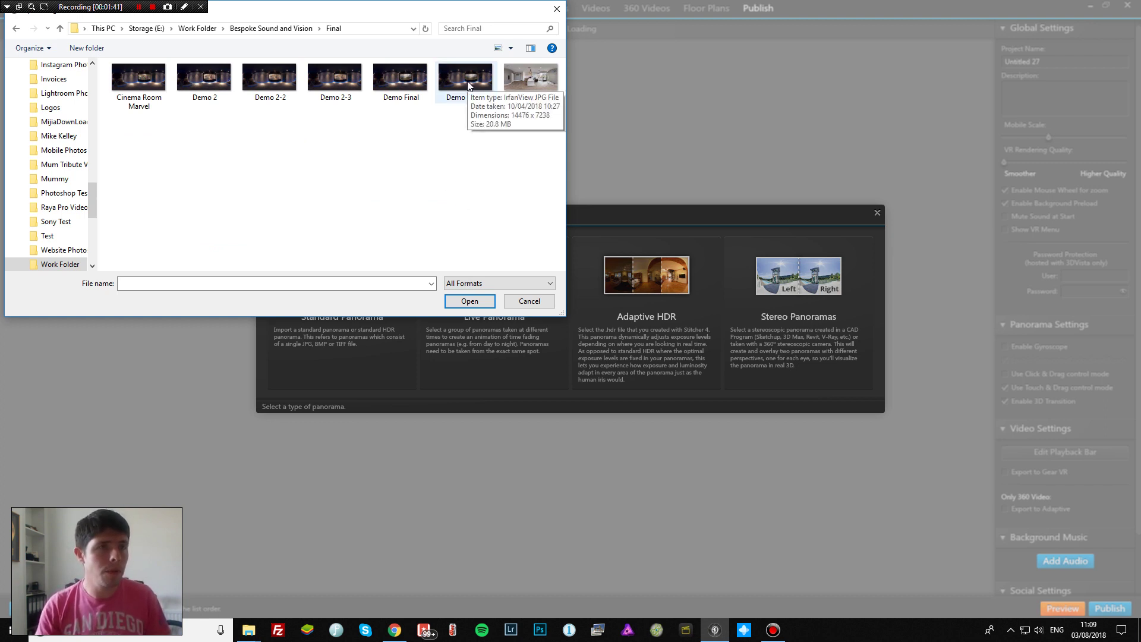
Import the Demo Final and Reception panoramas together into the project.
left_click(409, 83)
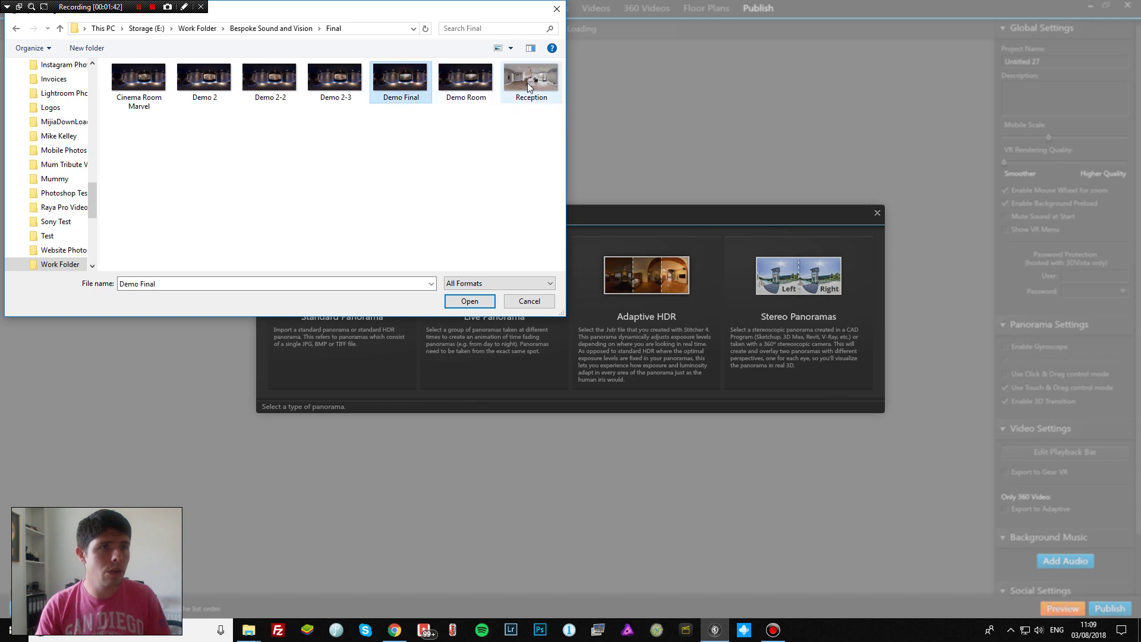
left_click(526, 83, "ctrl")
left_click(469, 301)
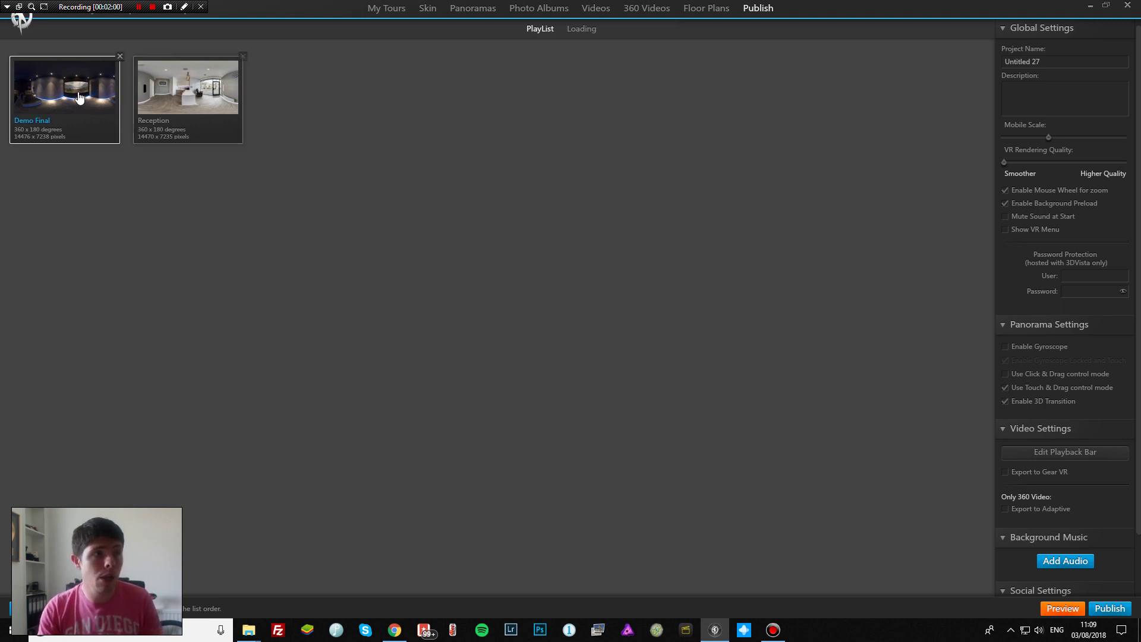
left_click(188, 75)
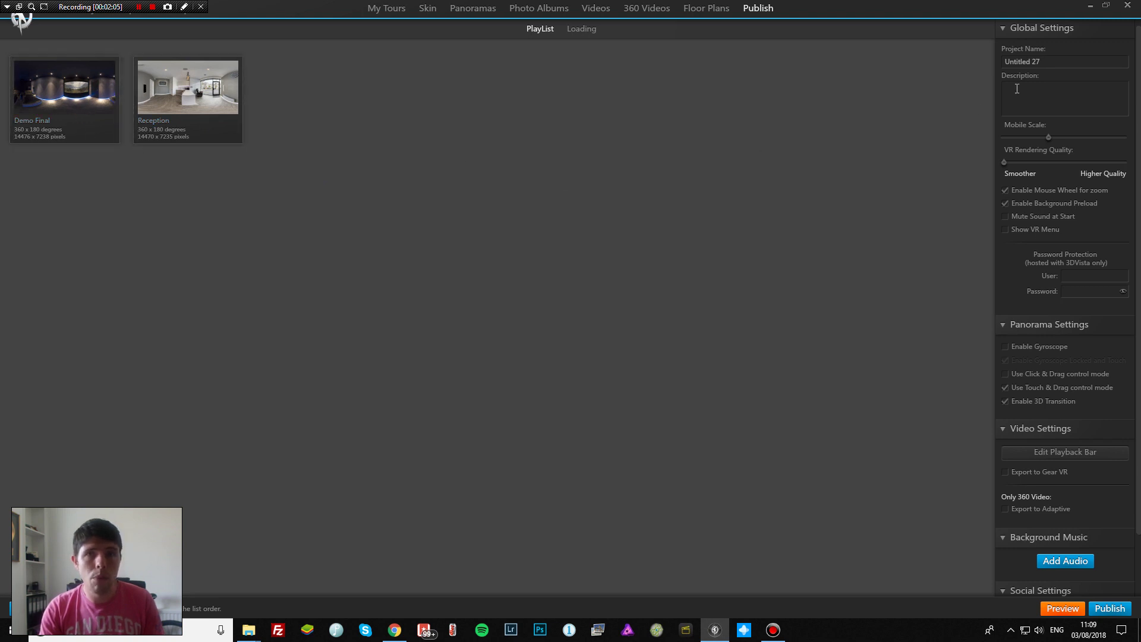
Name the project Home Cinema and slightly increase its mobile scale.
left_click_drag(1052, 66, 1007, 66)
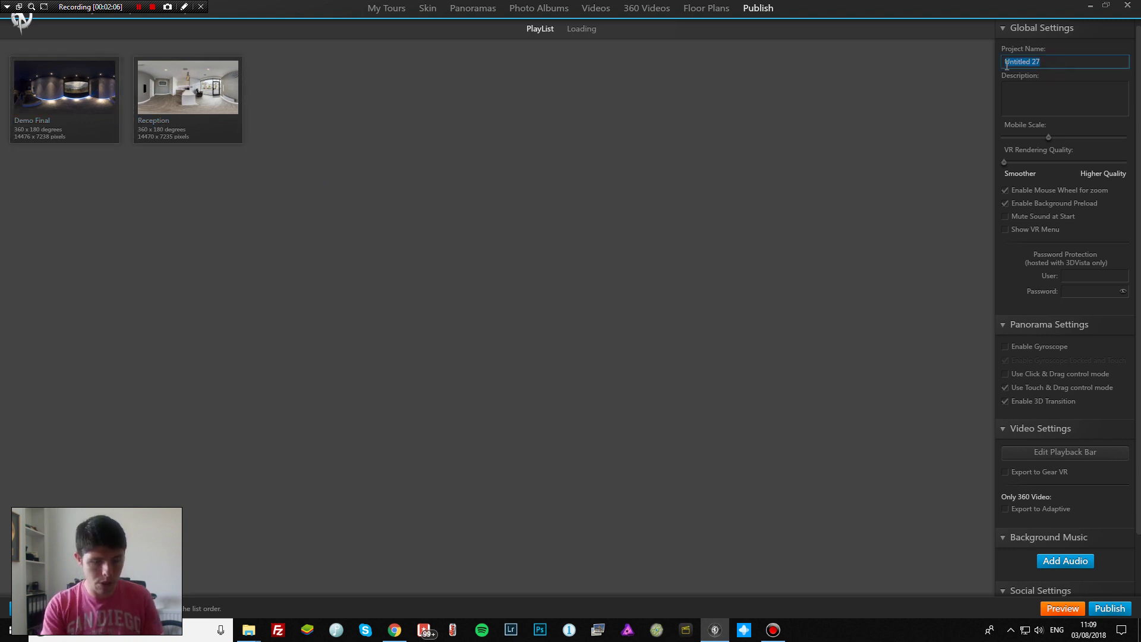
type("Home Cinema")
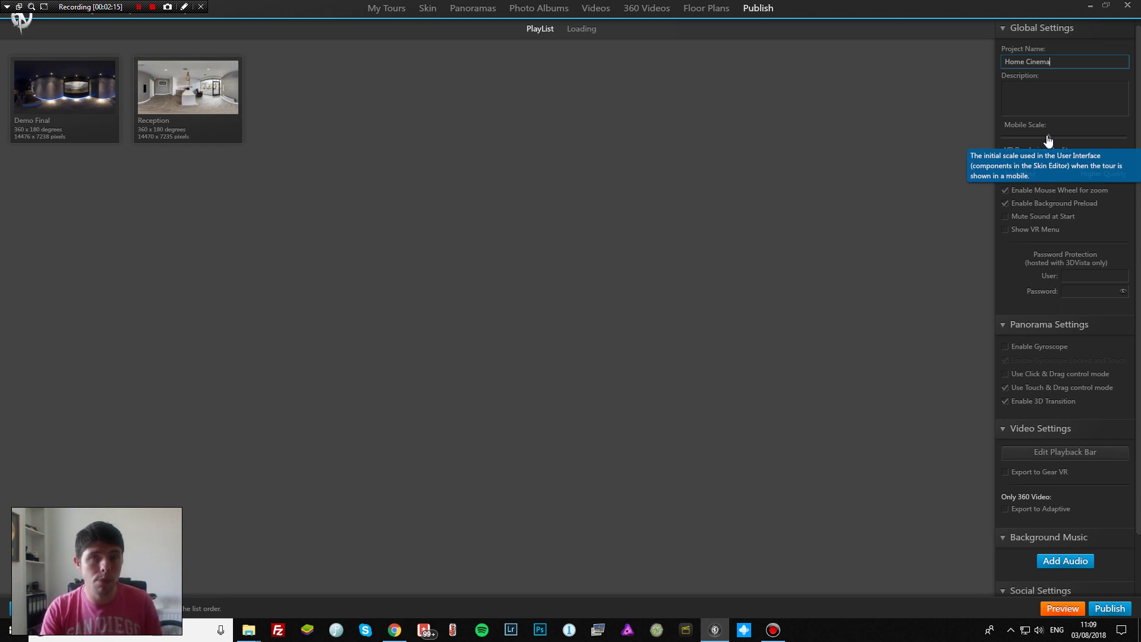
left_click(1048, 141)
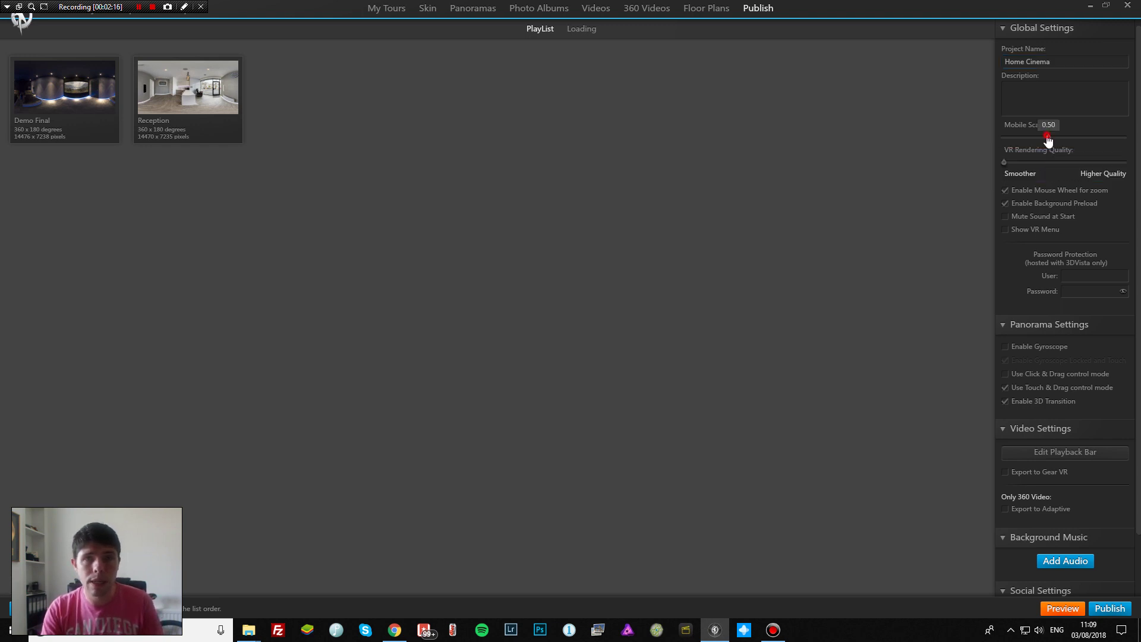
left_click_drag(1048, 140, 1055, 141)
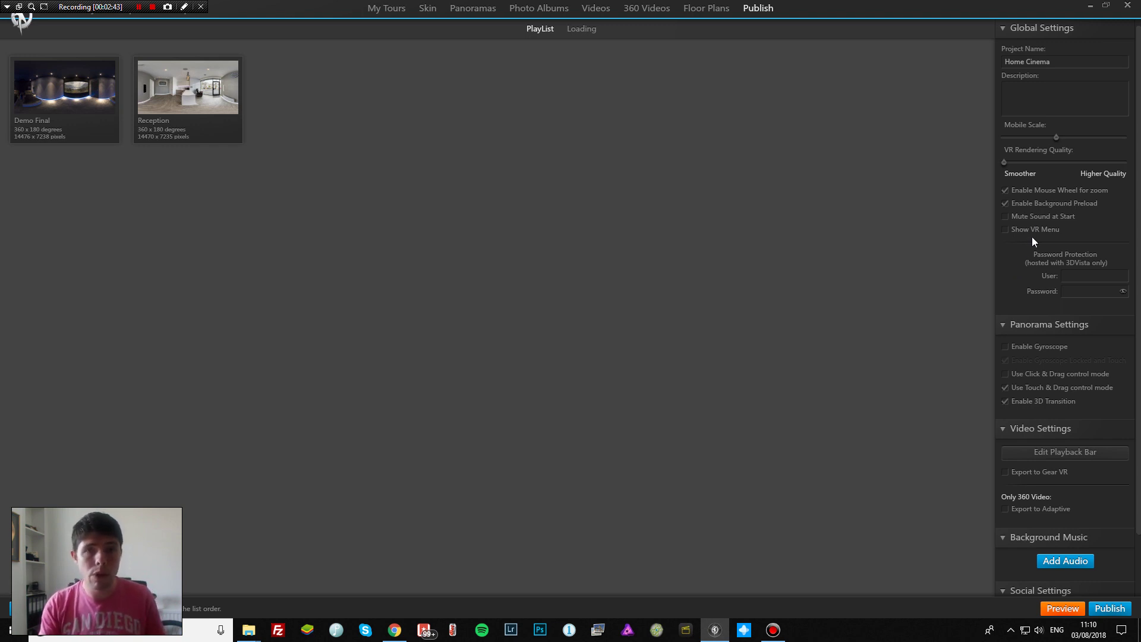
Enable the Click & Drag control mode for the tour's panoramas.
mouse_move(1044, 193)
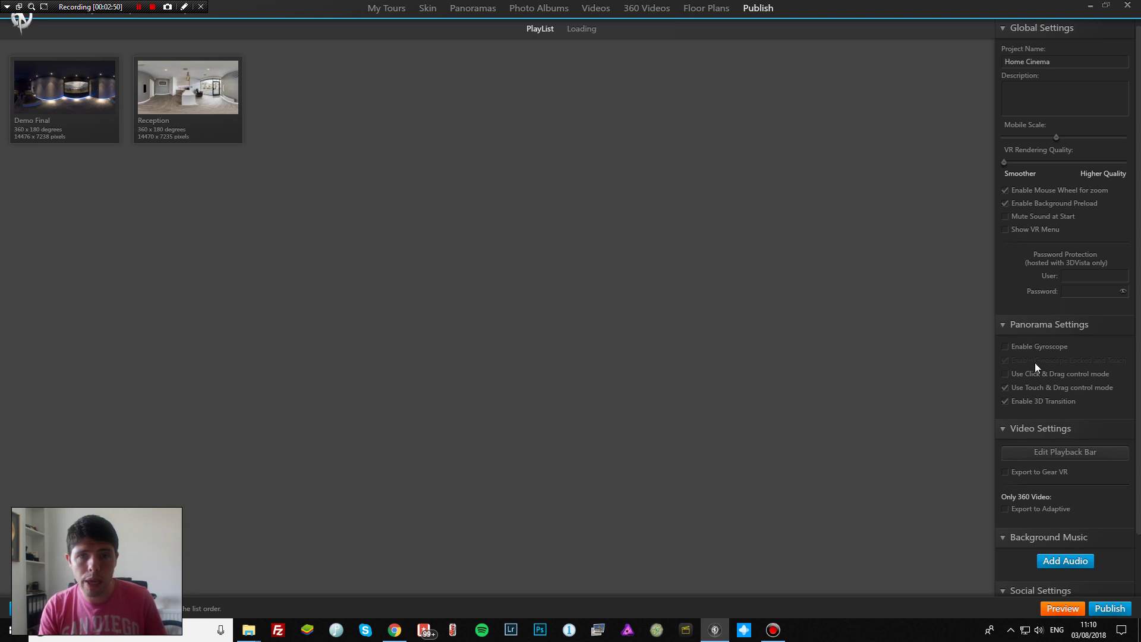
mouse_move(1049, 373)
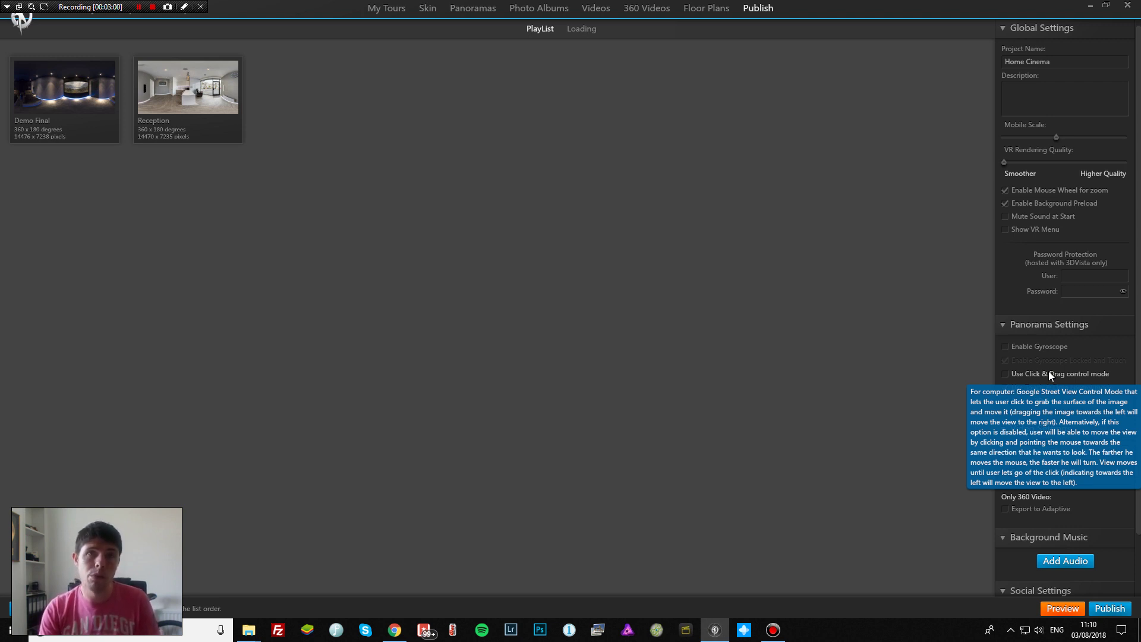
left_click(1048, 372)
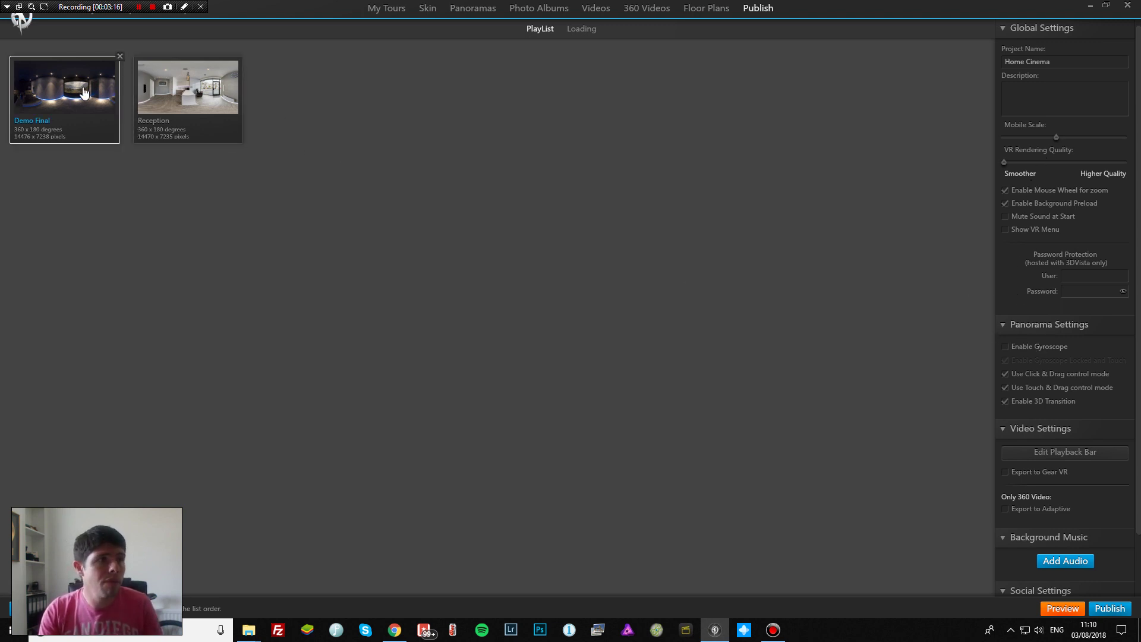
Open the Reception panorama for editing and set its manual rotation speed to 50.
left_click(187, 92)
double_click(189, 94)
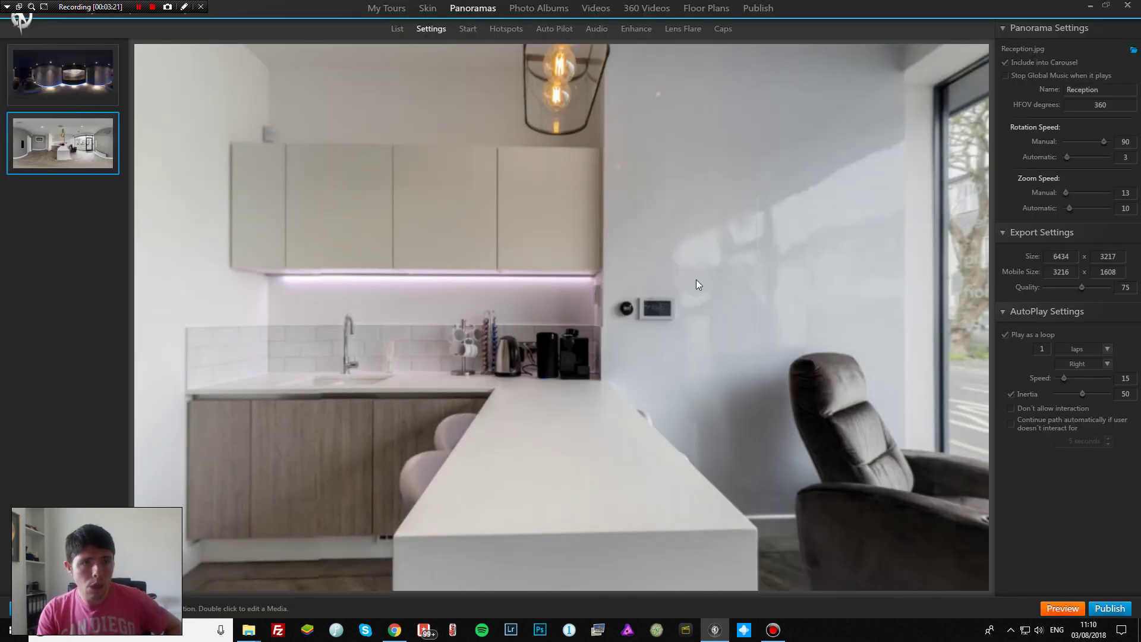
mouse_move(669, 273)
left_mouse_down()
mouse_move(479, 306)
mouse_move(680, 368)
mouse_move(693, 275)
mouse_move(723, 305)
mouse_move(812, 322)
mouse_move(650, 295)
left_mouse_up()
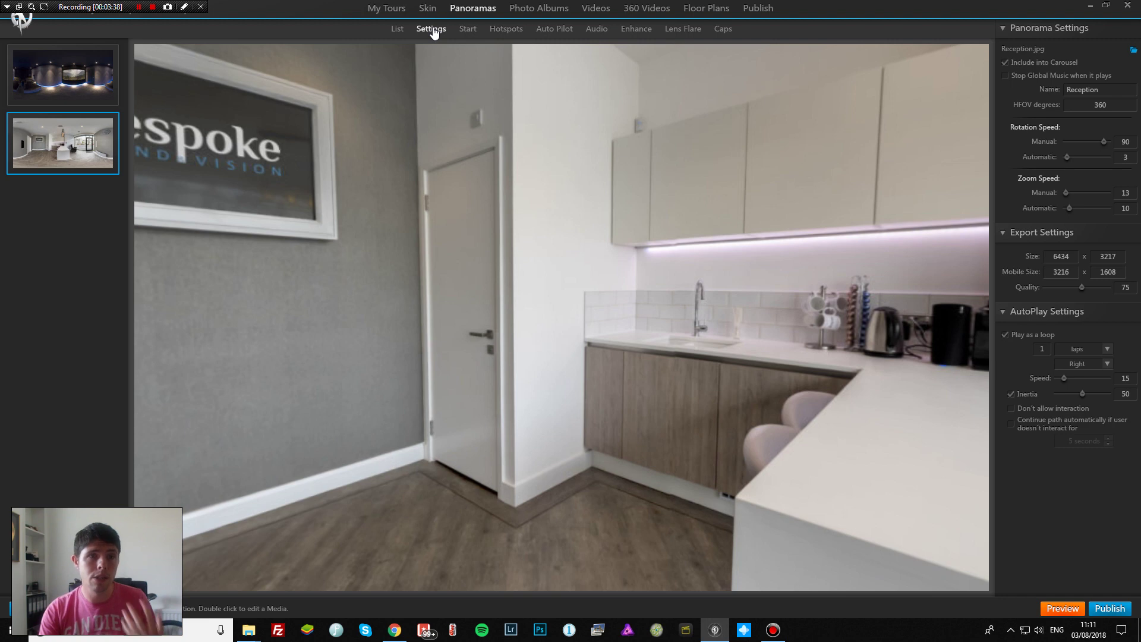
left_click_drag(586, 273, 926, 209)
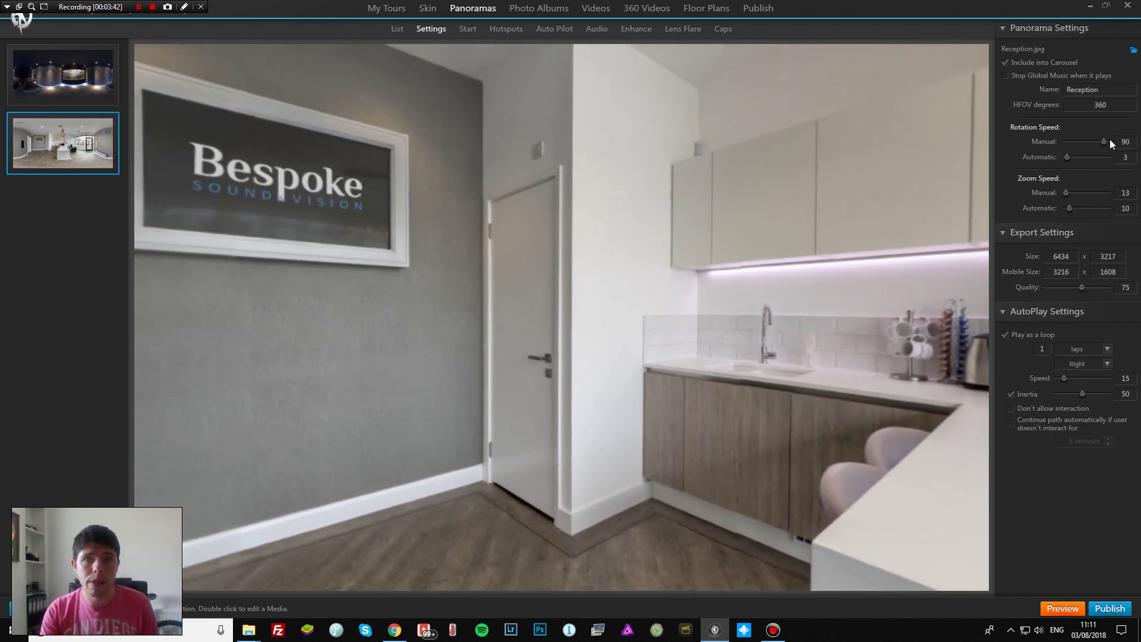
left_click_drag(1104, 148, 1088, 147)
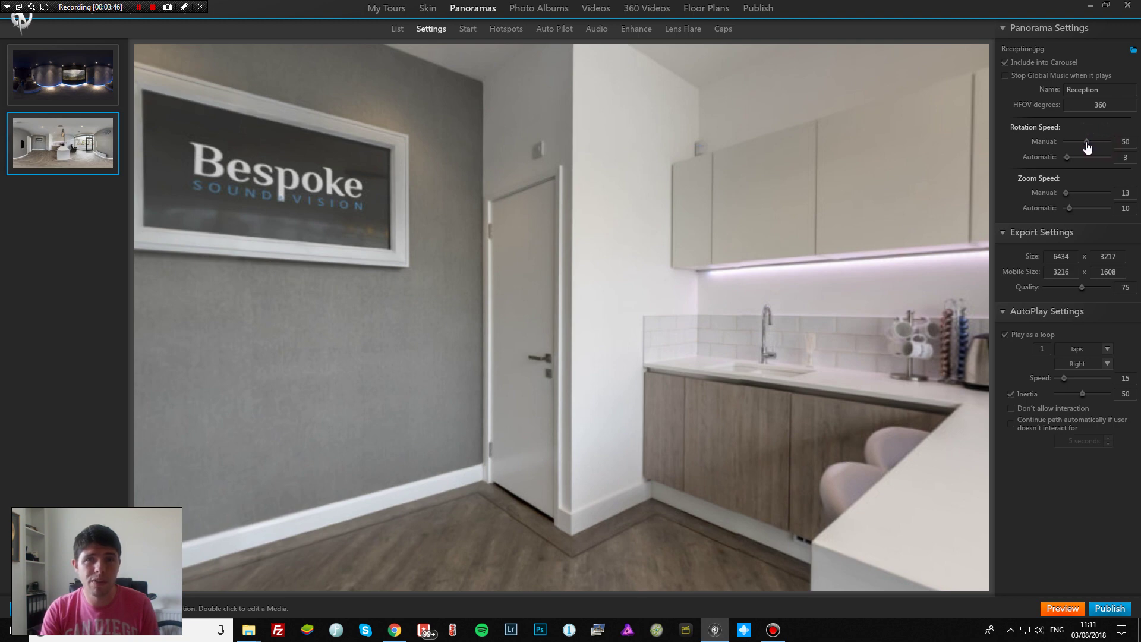
left_click_drag(708, 265, 695, 323)
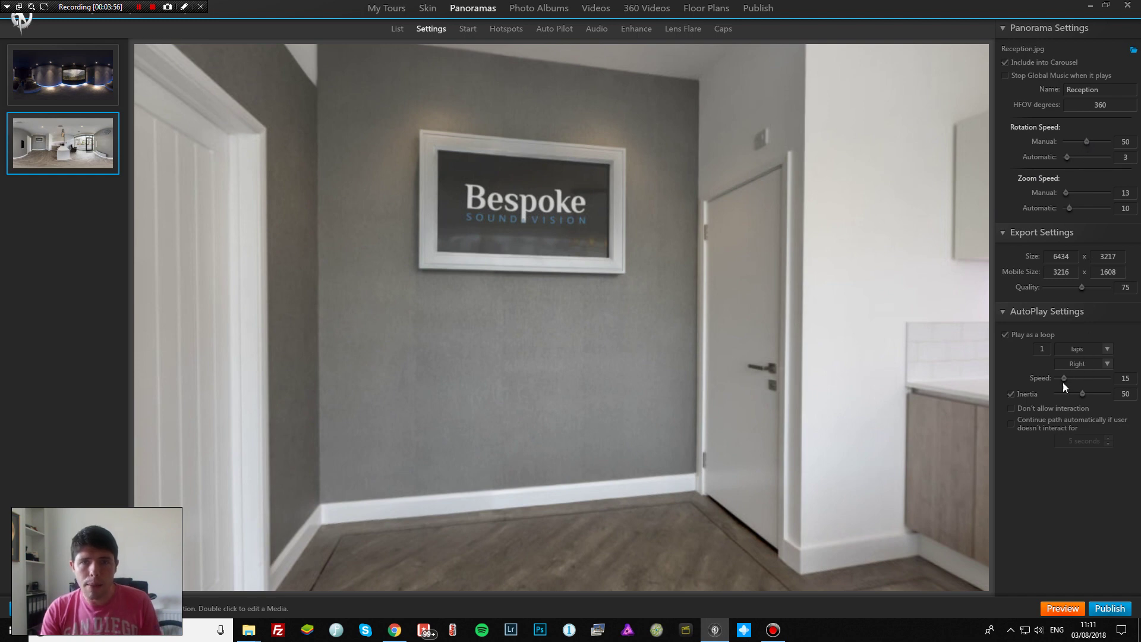
Set the Reception panorama's AutoPlay speed to 5.
mouse_move(1065, 385)
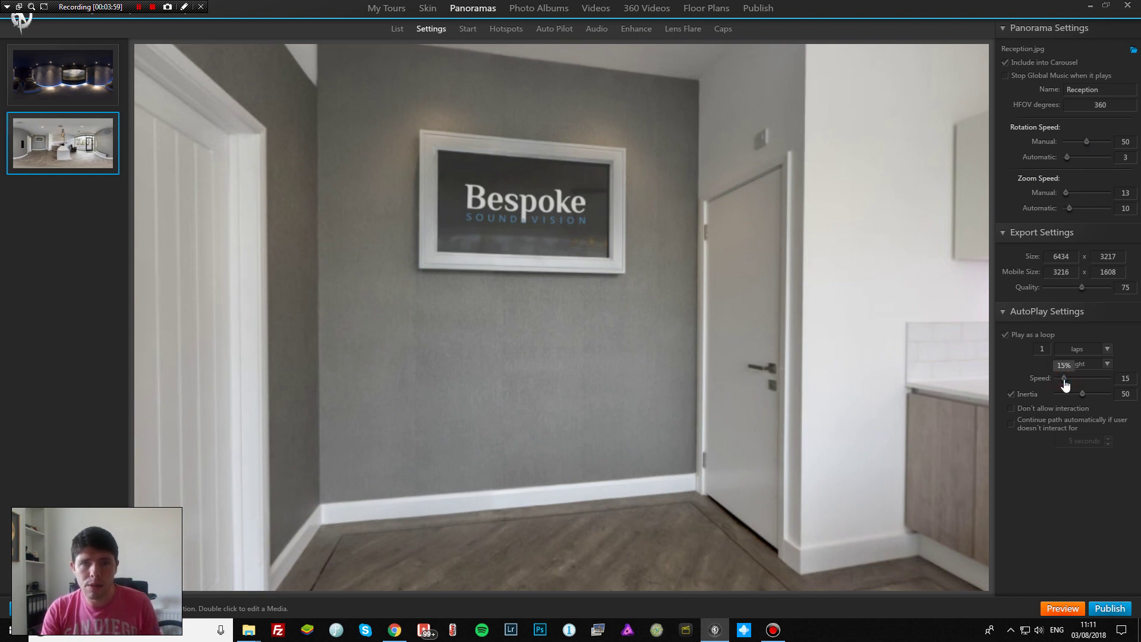
left_click_drag(1065, 386, 1061, 386)
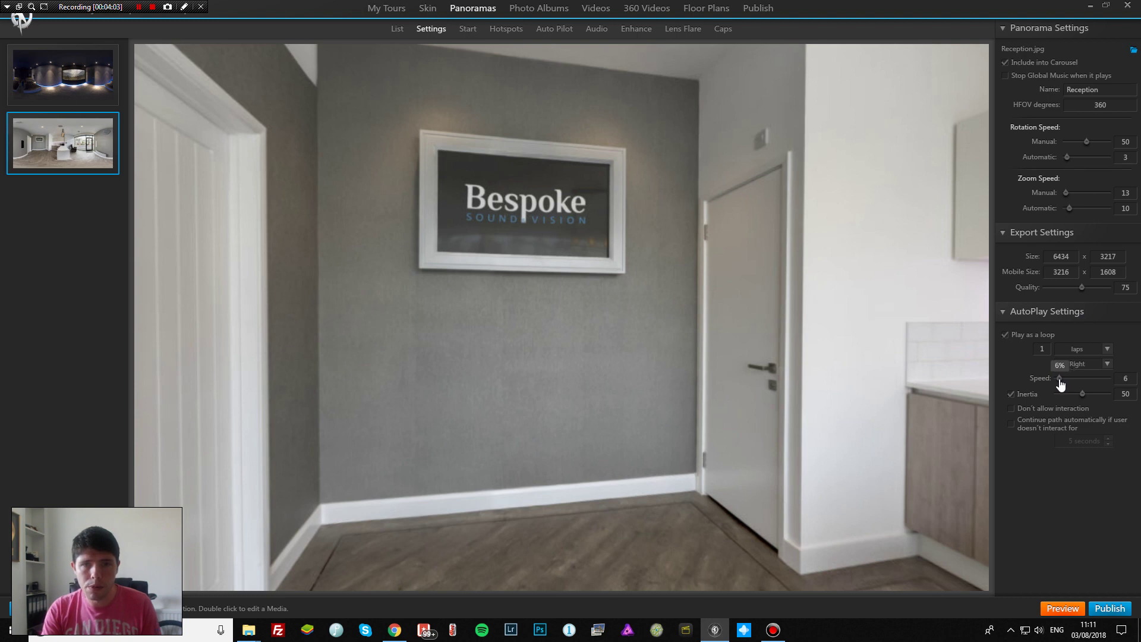
double_click(1125, 378)
type("5")
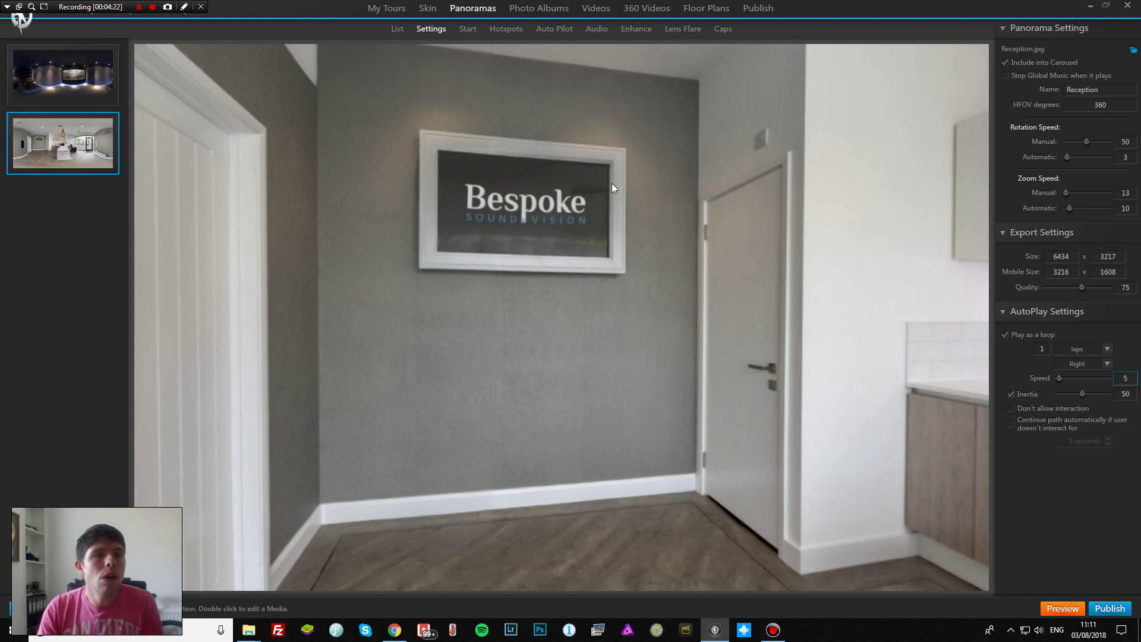
Set the Reception panorama's start zoom values to maximum 90, initial 100 and minimum 110 degrees.
left_click_drag(660, 249, 612, 250)
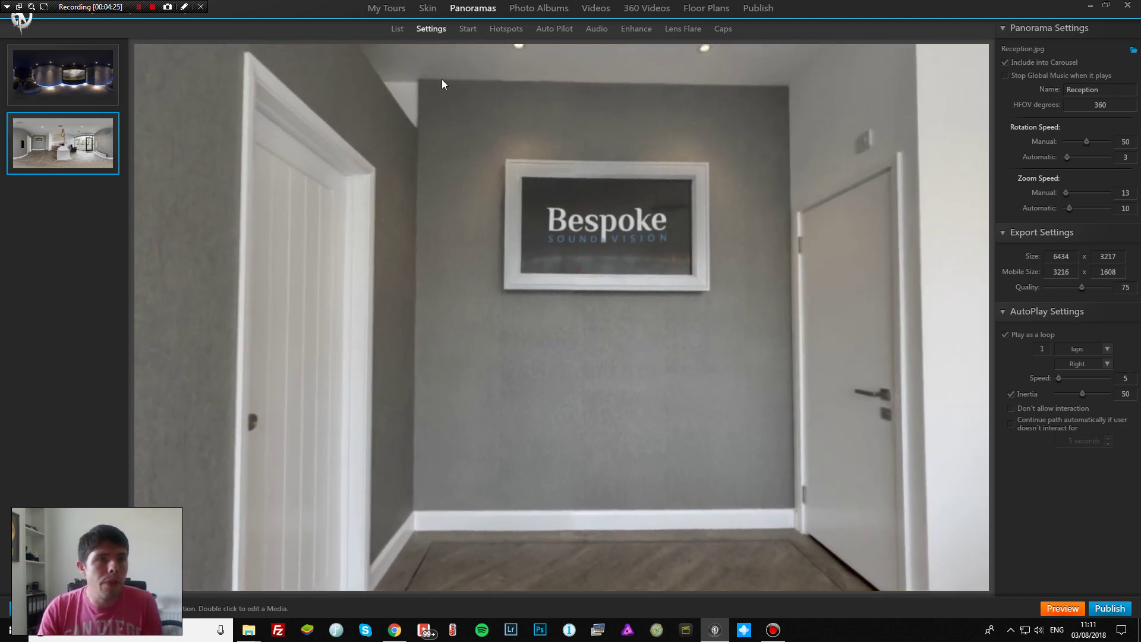
left_click(468, 30)
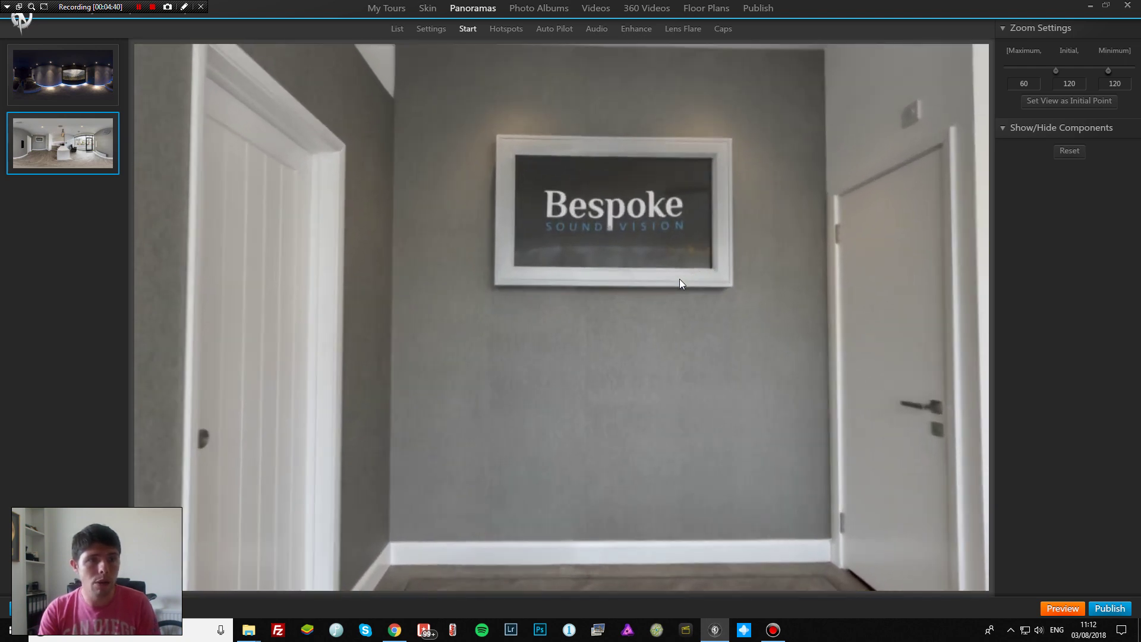
double_click(1032, 82)
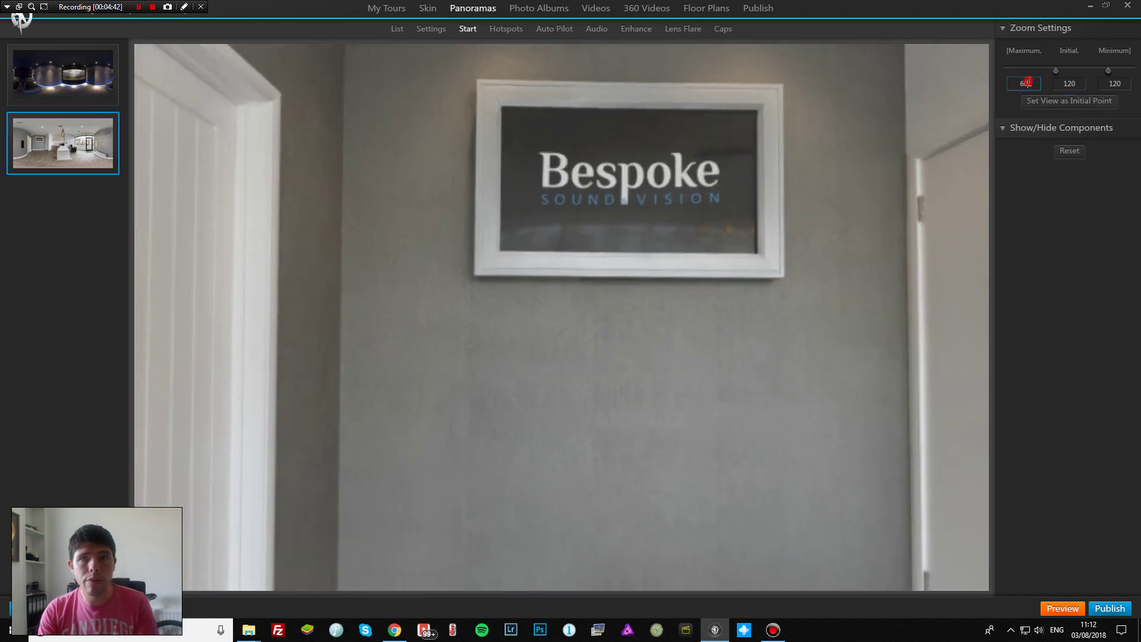
type("90")
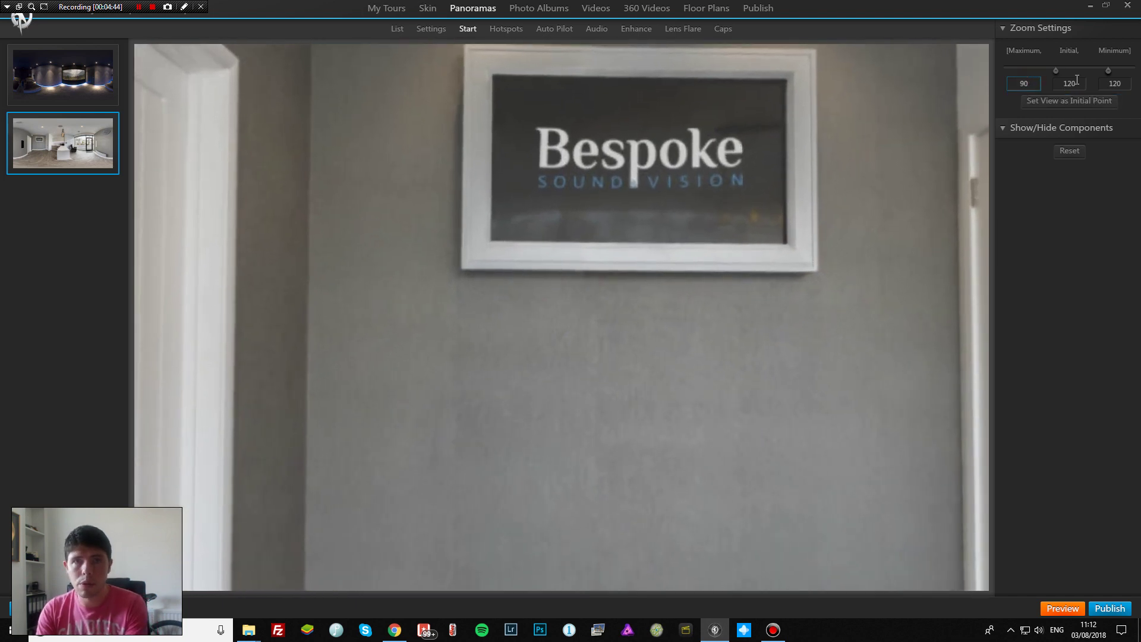
double_click(1073, 83)
type("100")
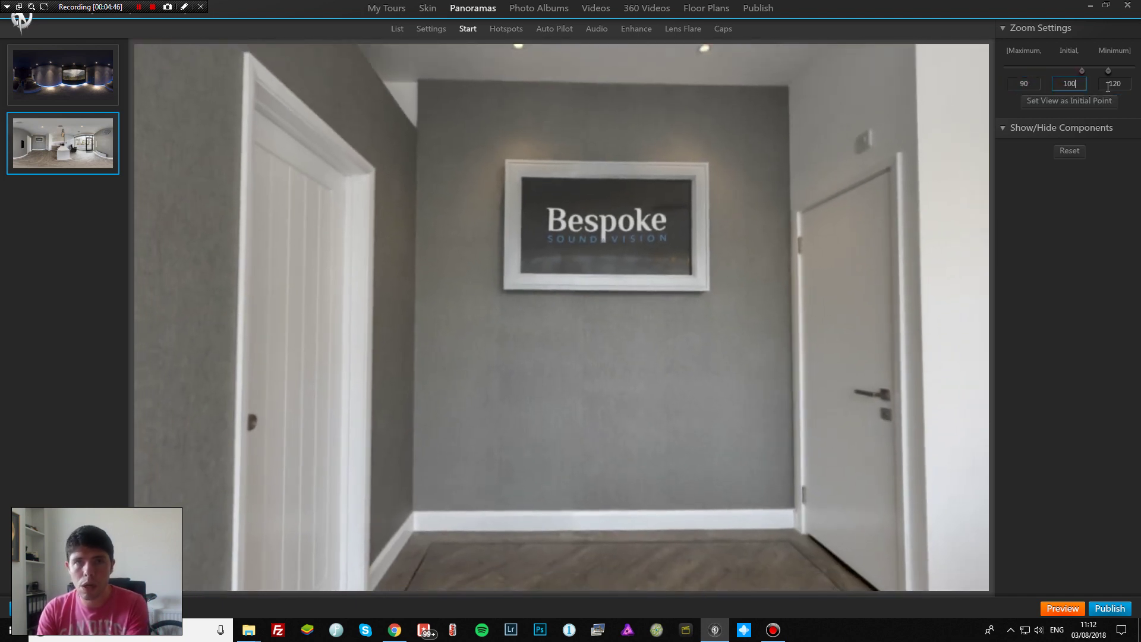
double_click(1109, 83)
type("110")
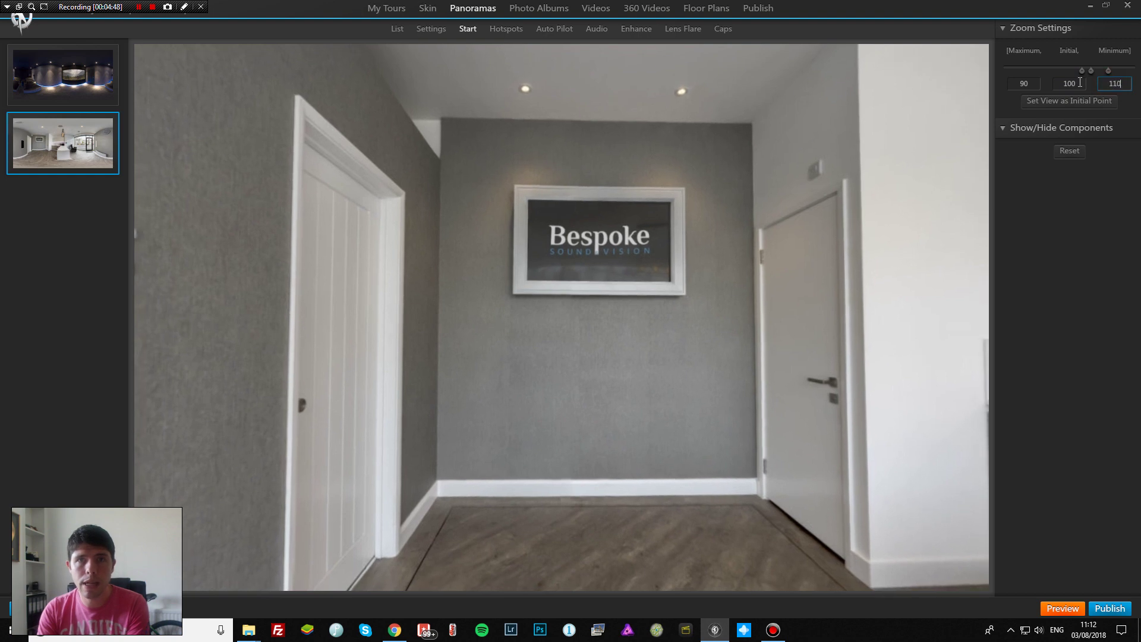
Check the three zoom values, then set a view of the Bespoke sign wall and kitchen edge as the panorama's initial point.
left_click(1037, 83)
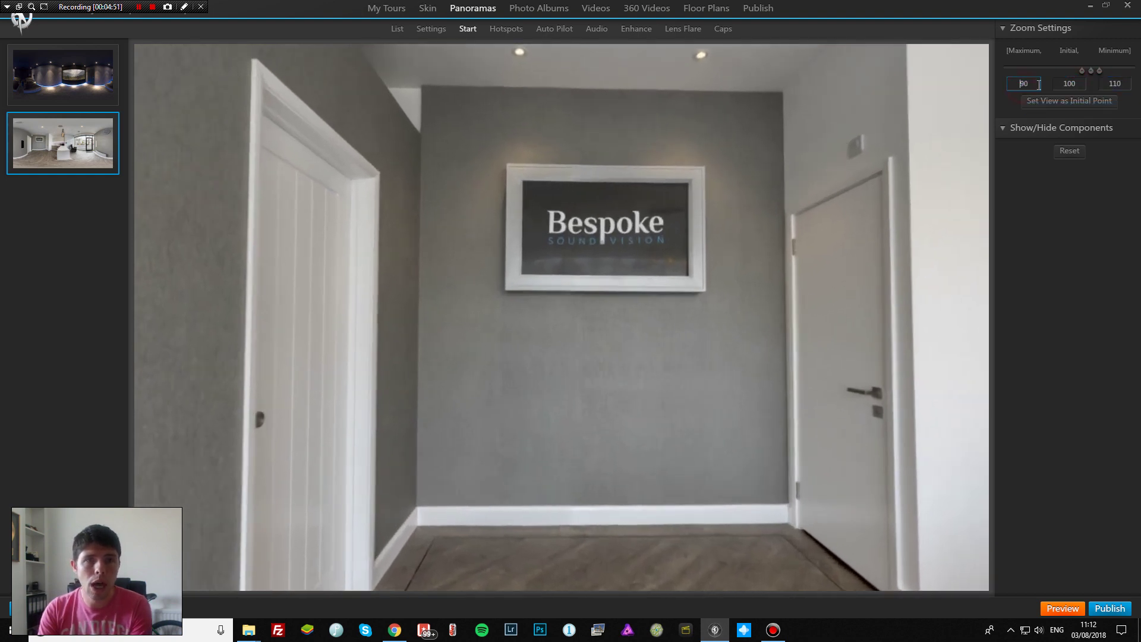
left_click(1066, 84)
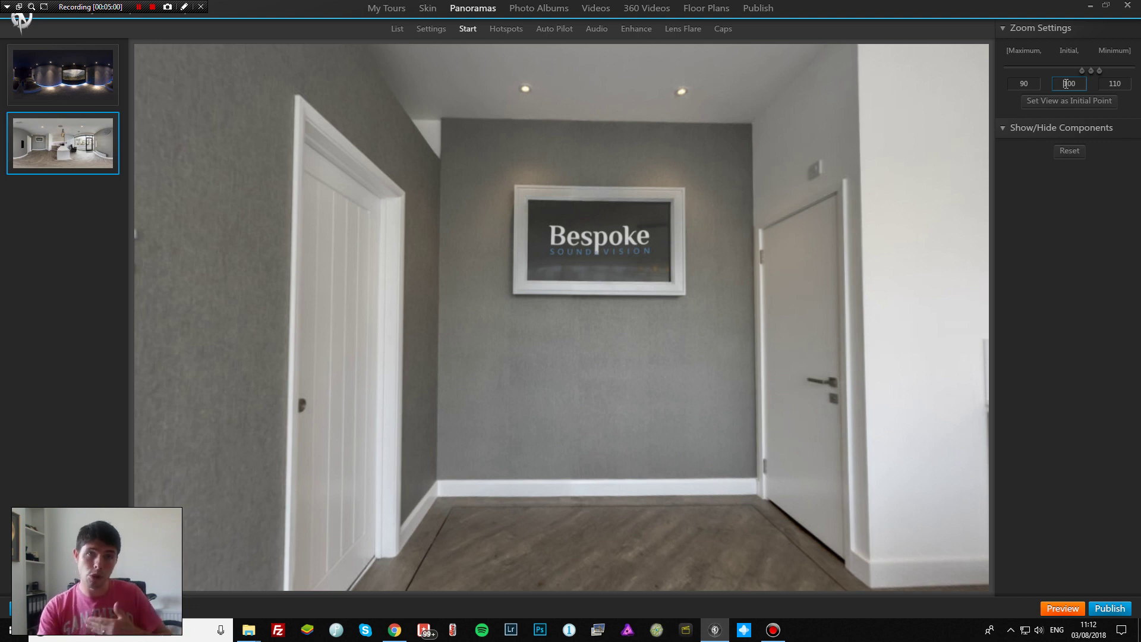
left_click(1034, 83)
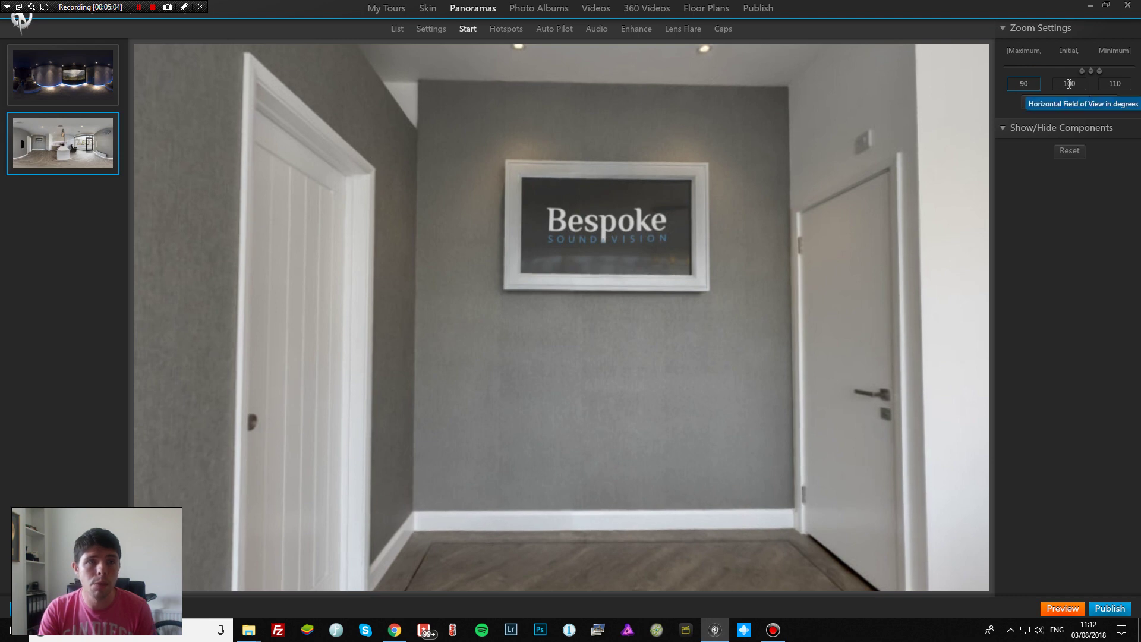
left_click(1112, 83)
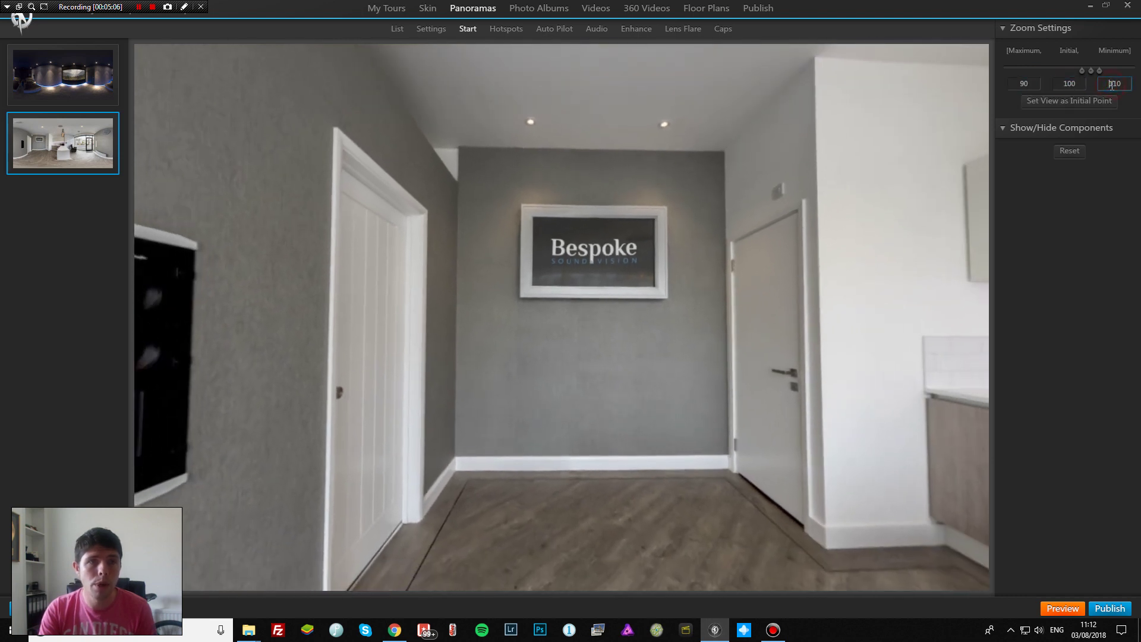
left_click(1074, 84)
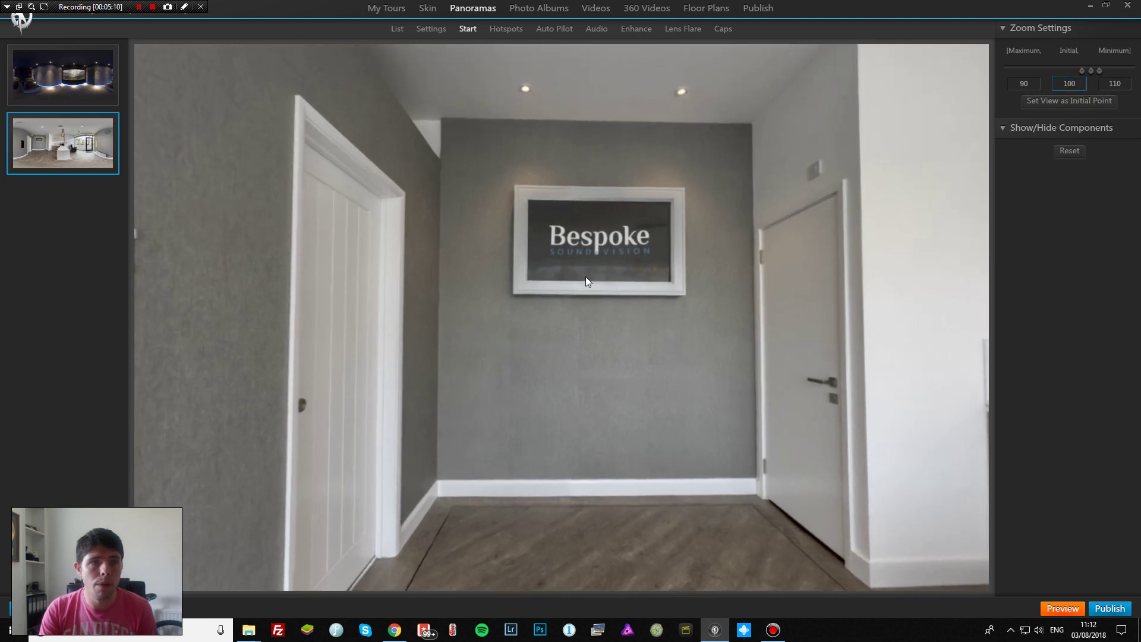
left_click_drag(654, 282, 602, 303)
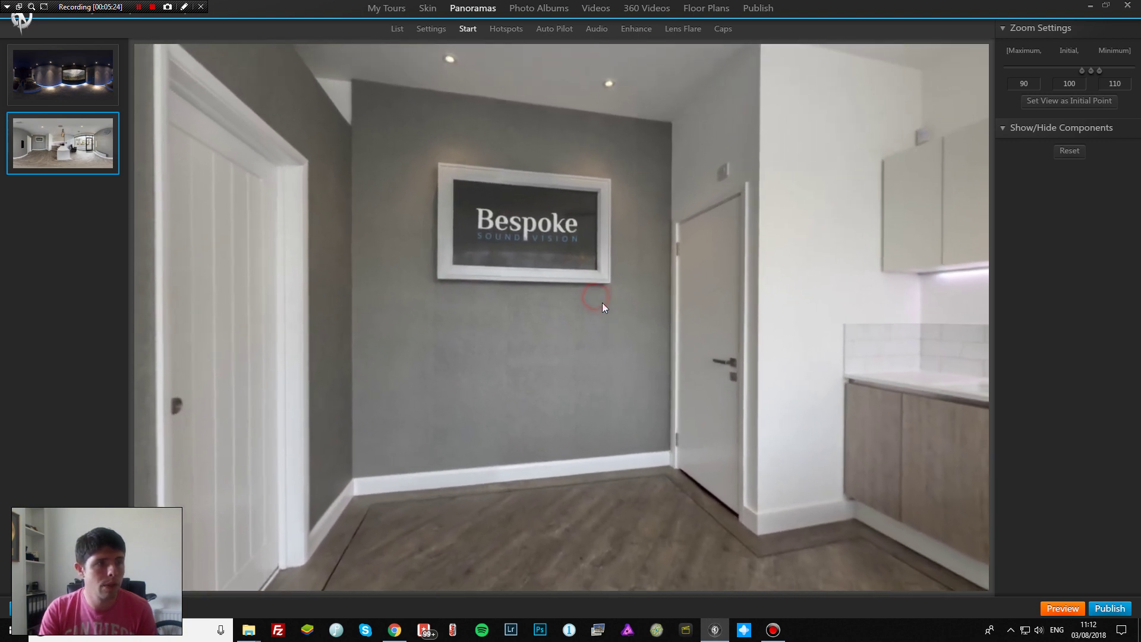
left_click(602, 303)
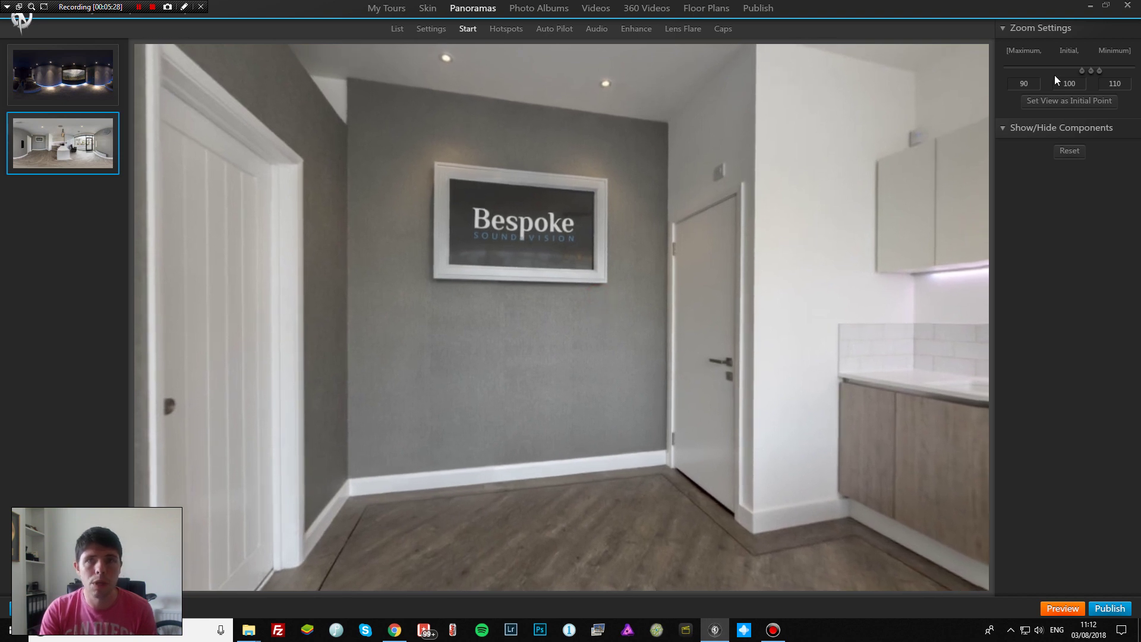
left_click(1080, 104)
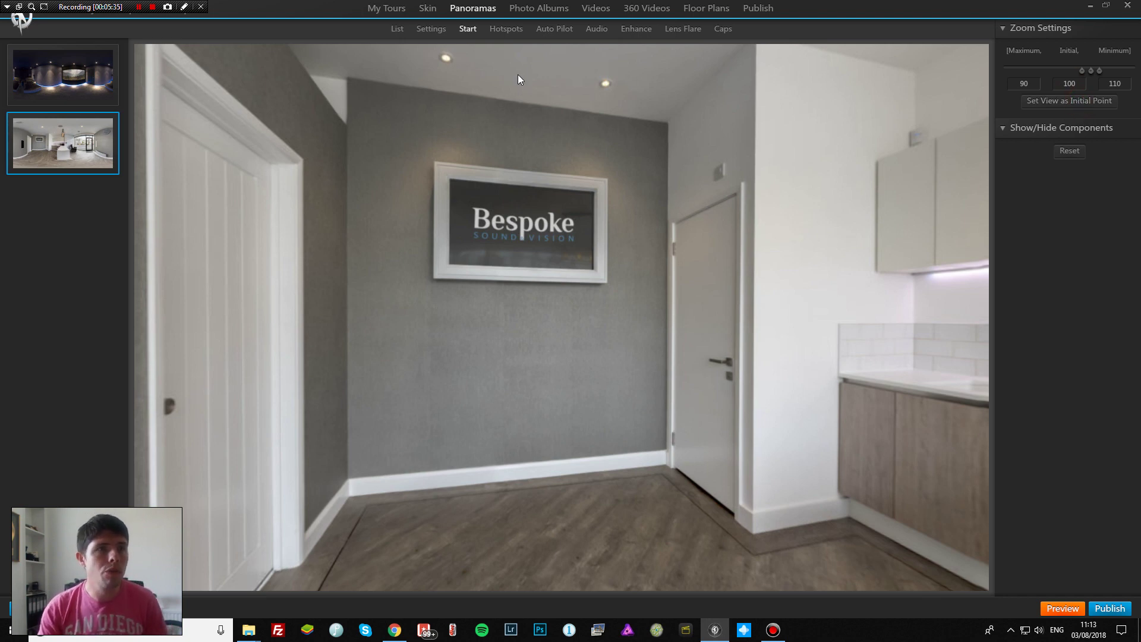
Place an Arrow Blue image hotspot about 454 × 456 px on the white door beside the Bespoke sign and activate its transparent area.
left_click(513, 29)
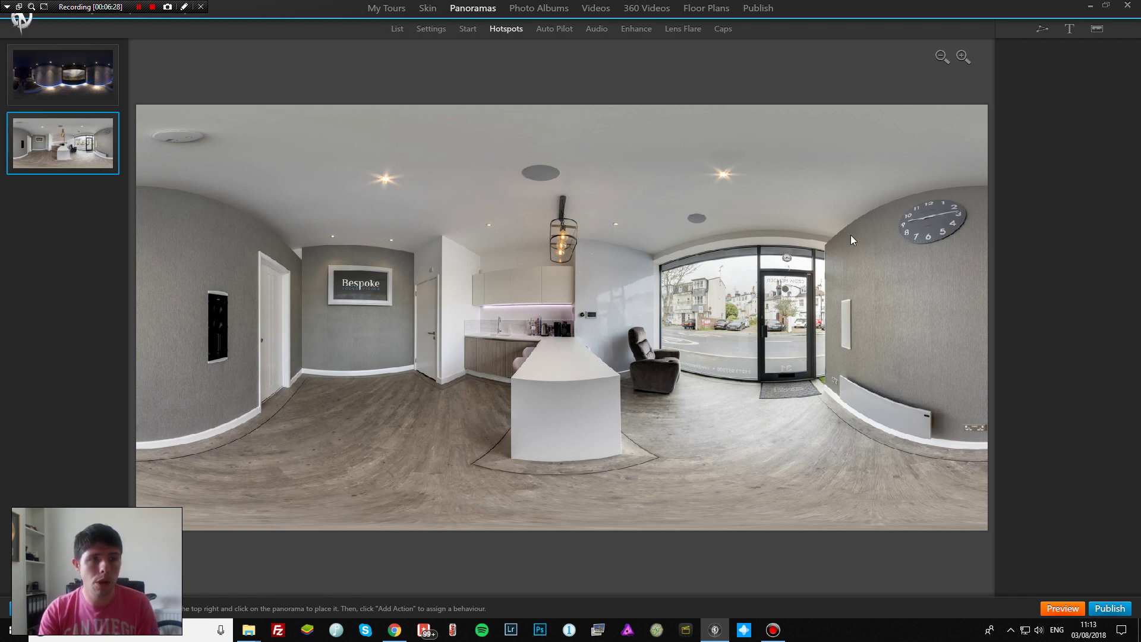
left_click(1098, 30)
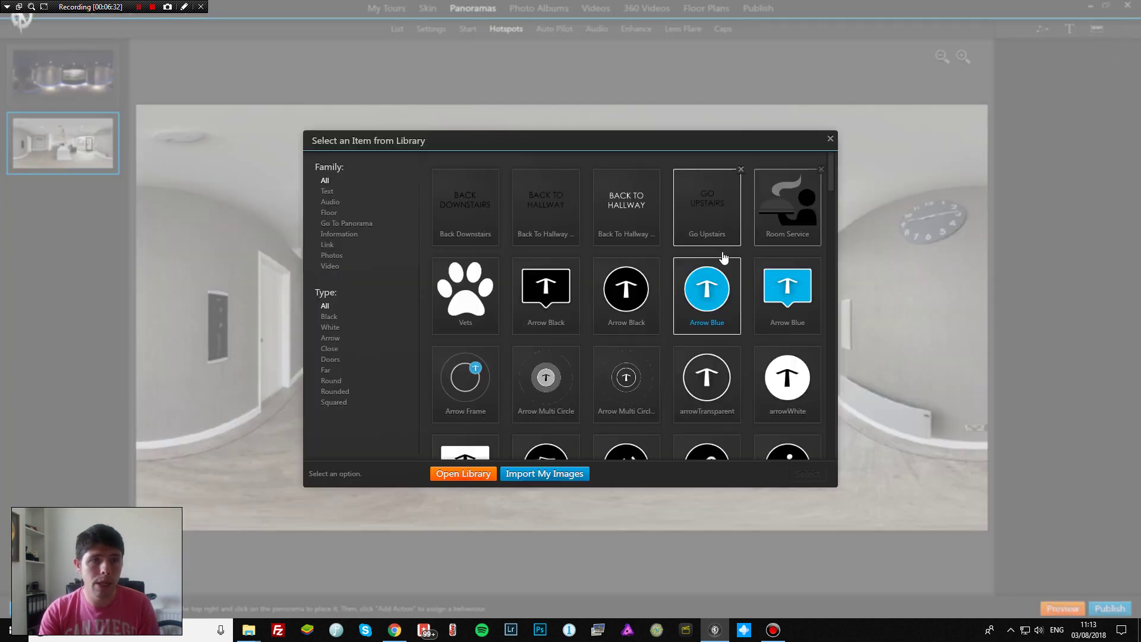
double_click(707, 301)
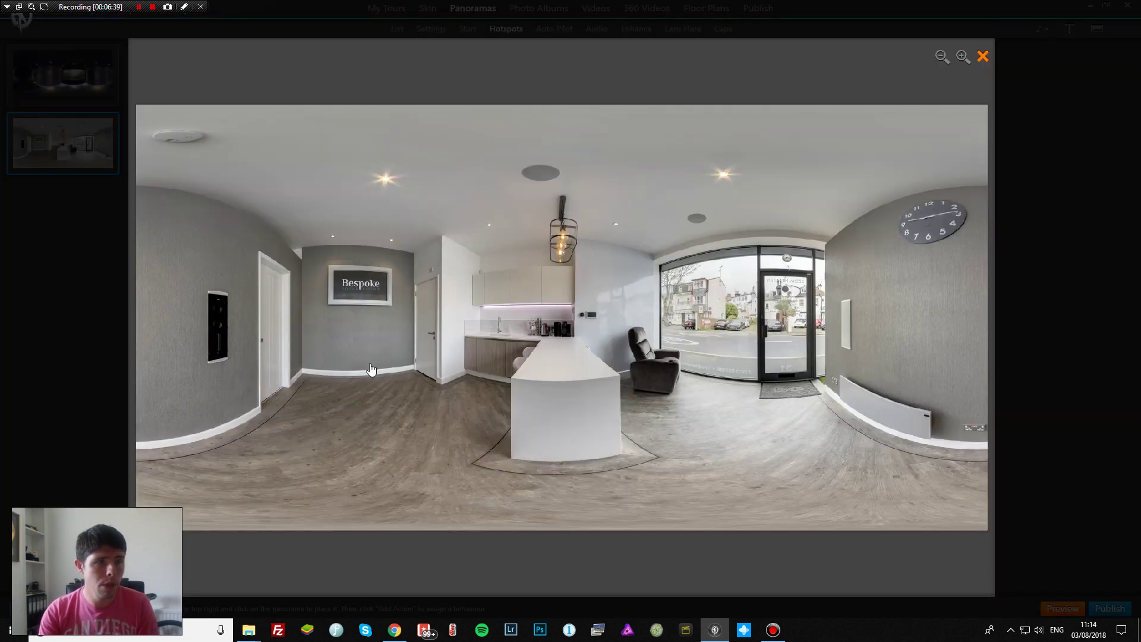
left_click(264, 325)
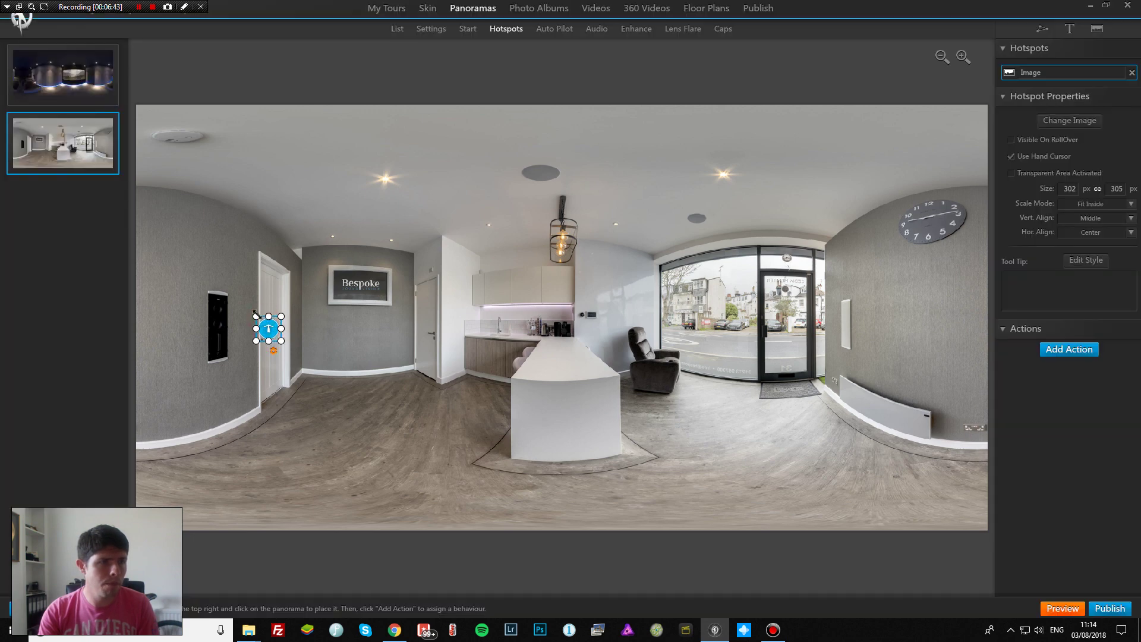
left_click_drag(256, 314, 275, 325)
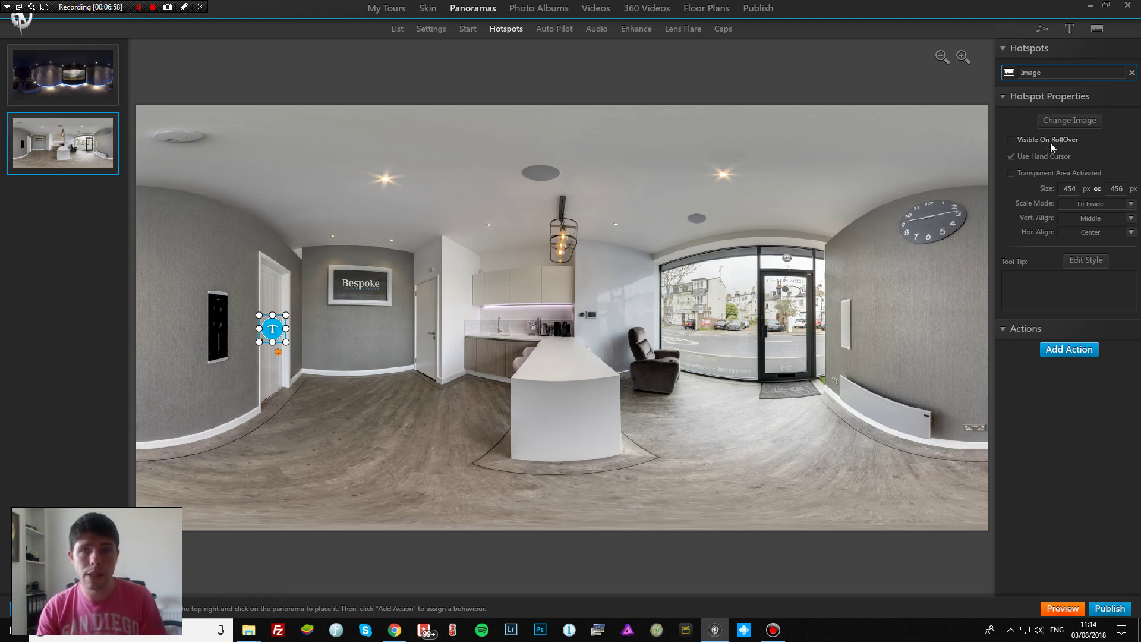
left_click(1054, 173)
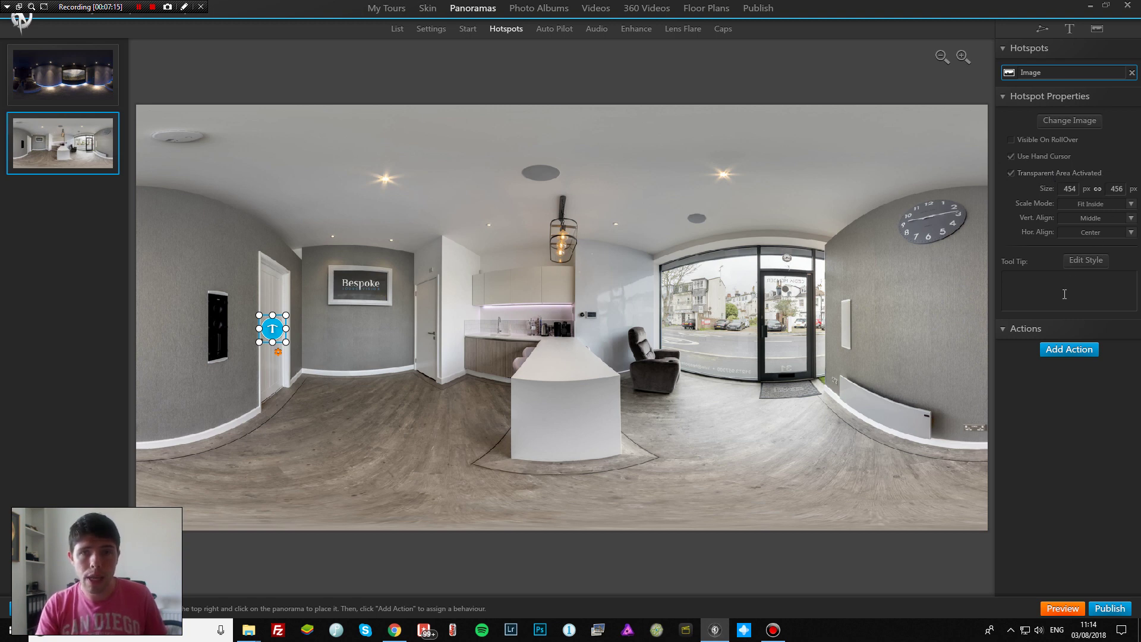
left_click(1068, 349)
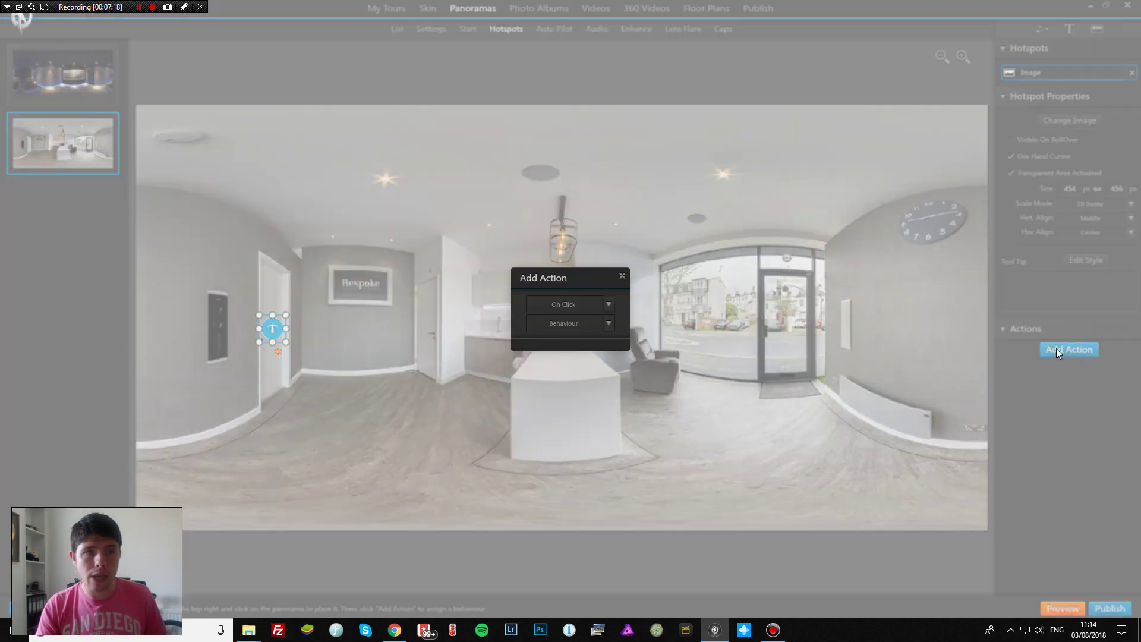
left_click(609, 324)
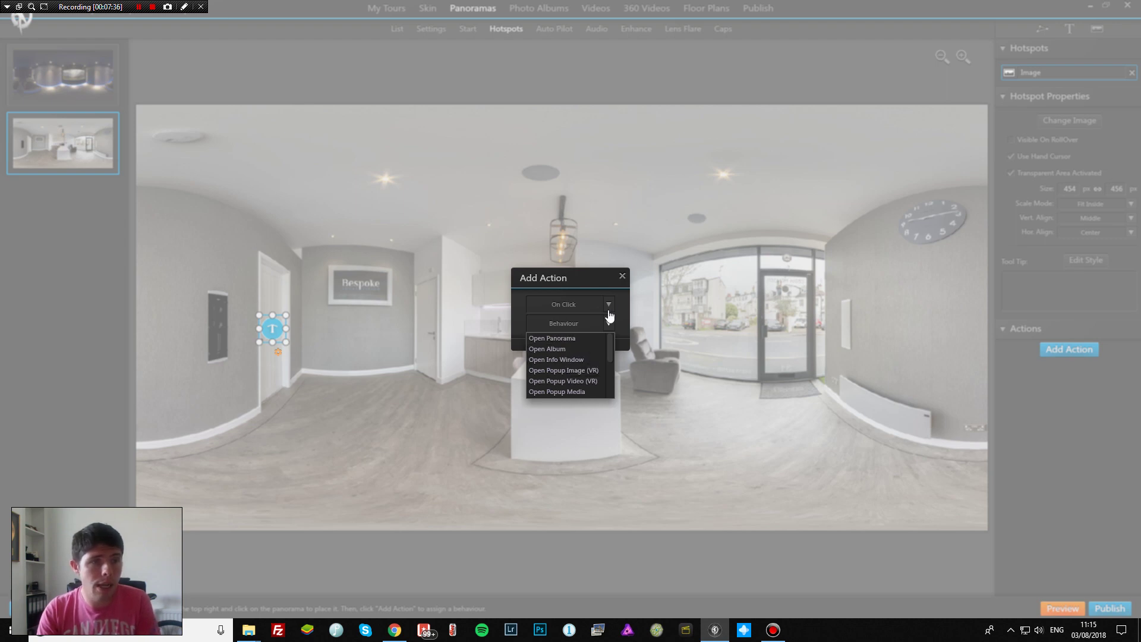
left_click(622, 278)
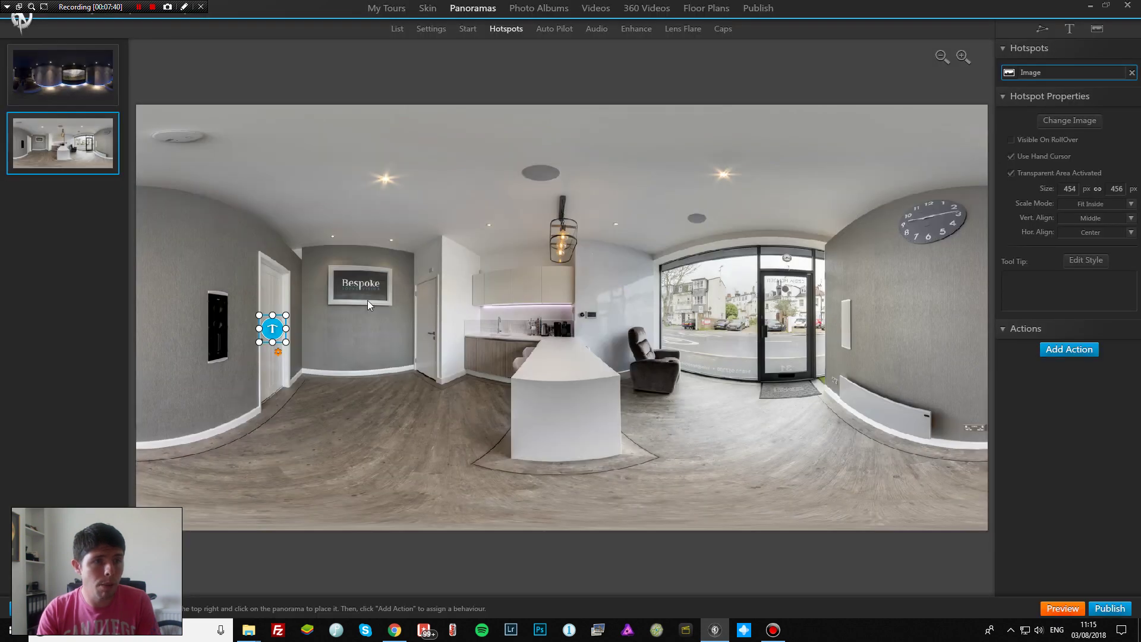
Add the Transparent information icon from the library as a hotspot just below the Bespoke sign.
left_click(1097, 28)
left_click(340, 234)
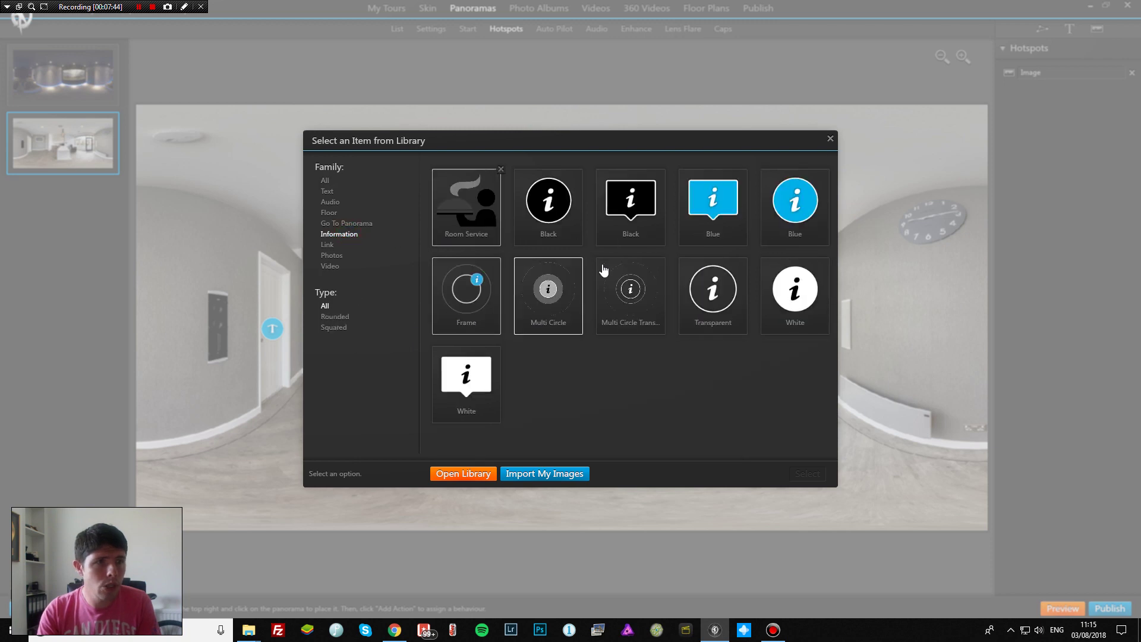
double_click(726, 305)
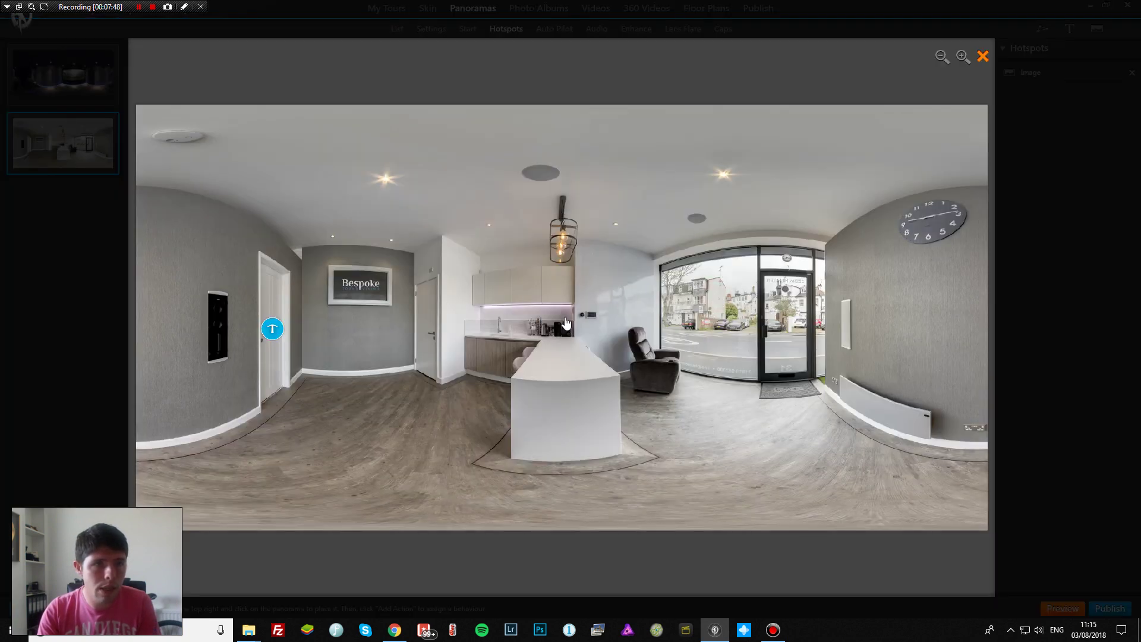
left_click(360, 257)
Shrink the information hotspot to about 266 × 250 px and the door's arrow hotspot to about 348 × 369 px, centring both.
left_click_drag(363, 257, 516, 291)
scroll(359, 309, "up", 5)
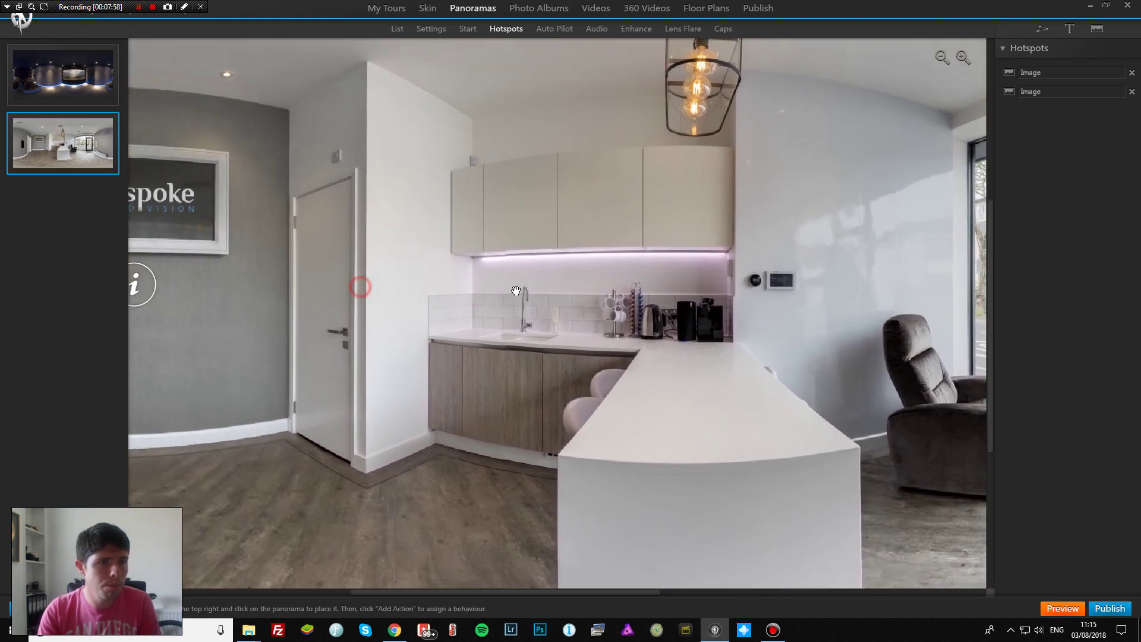
left_click_drag(383, 280, 655, 291)
left_click(603, 273)
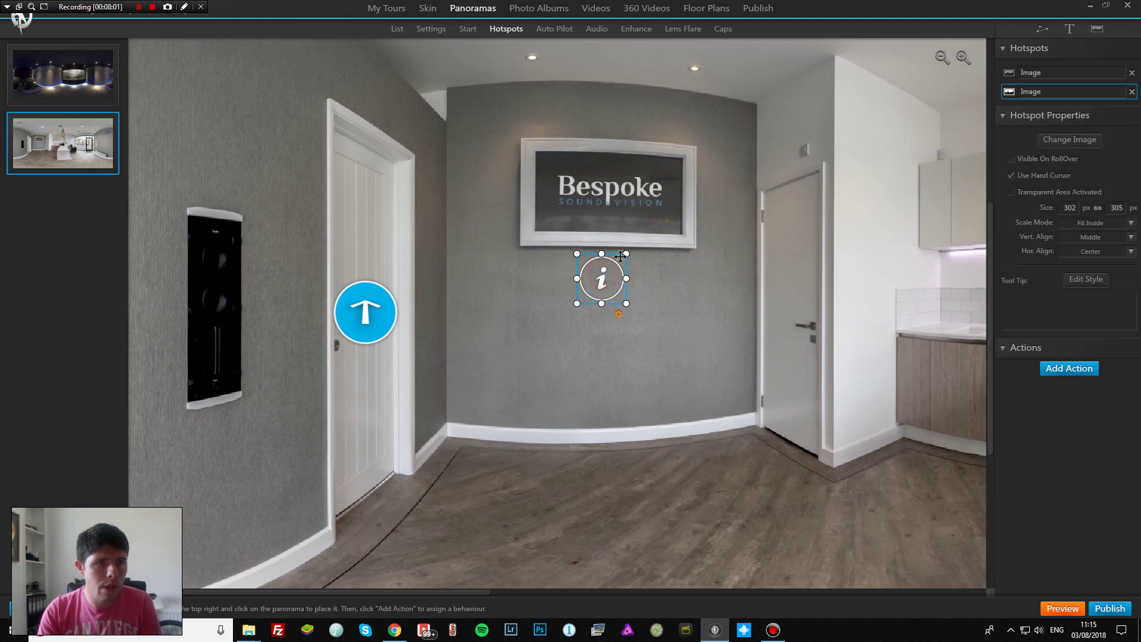
left_click_drag(627, 252, 608, 272)
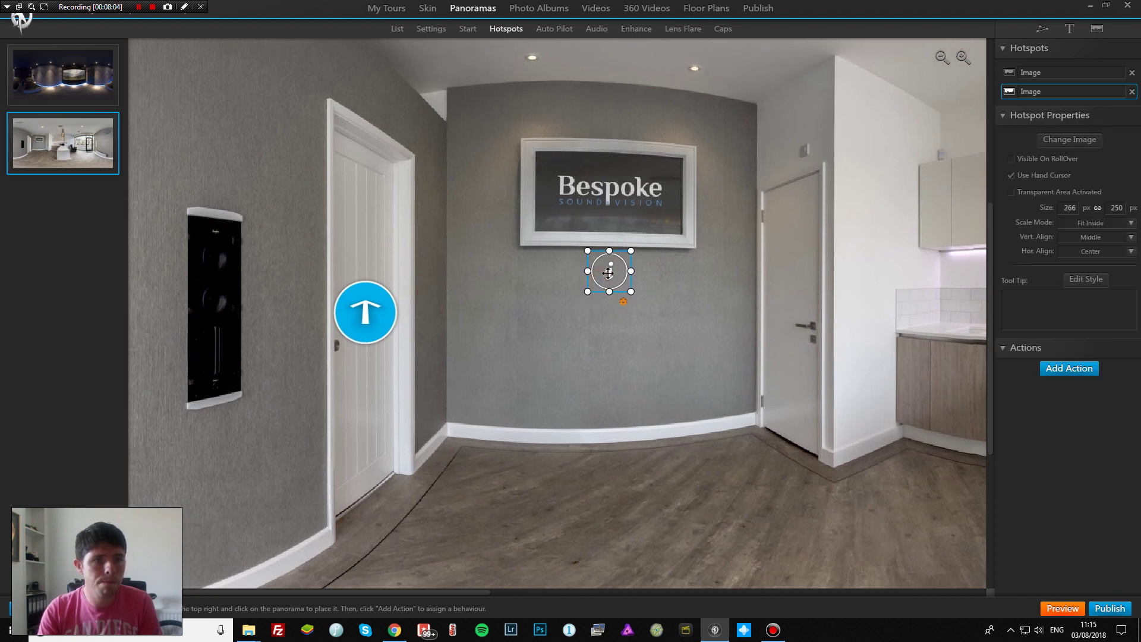
left_click(367, 316)
left_click_drag(402, 275, 365, 300)
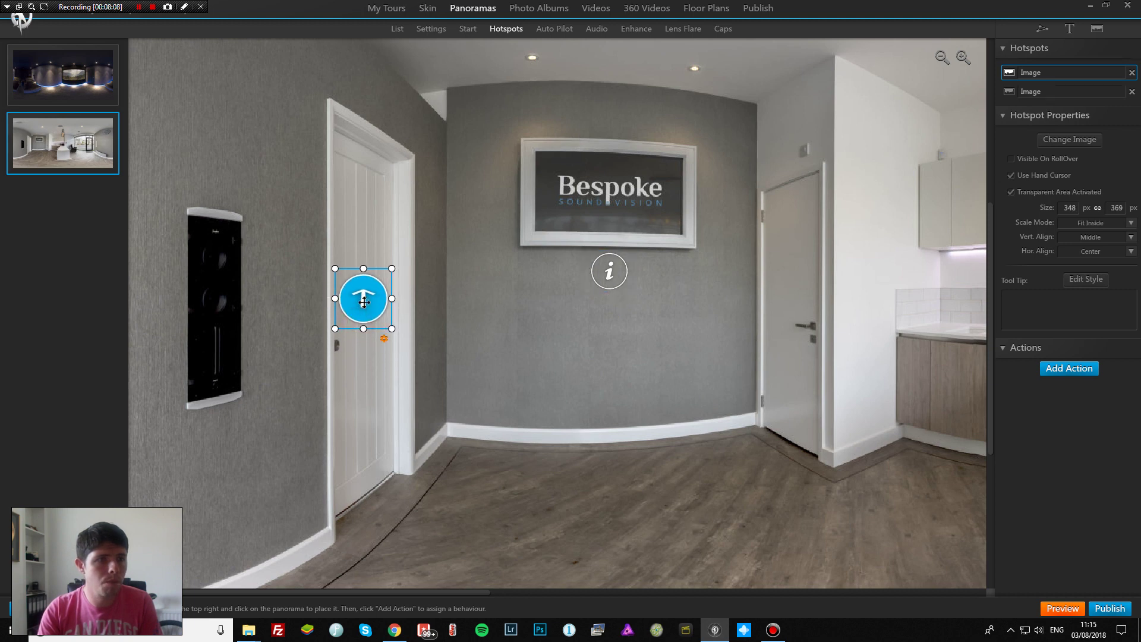
Give the information hotspot below the Bespoke sign an On Click action that opens an info window titled "LCD TV".
left_click(602, 270)
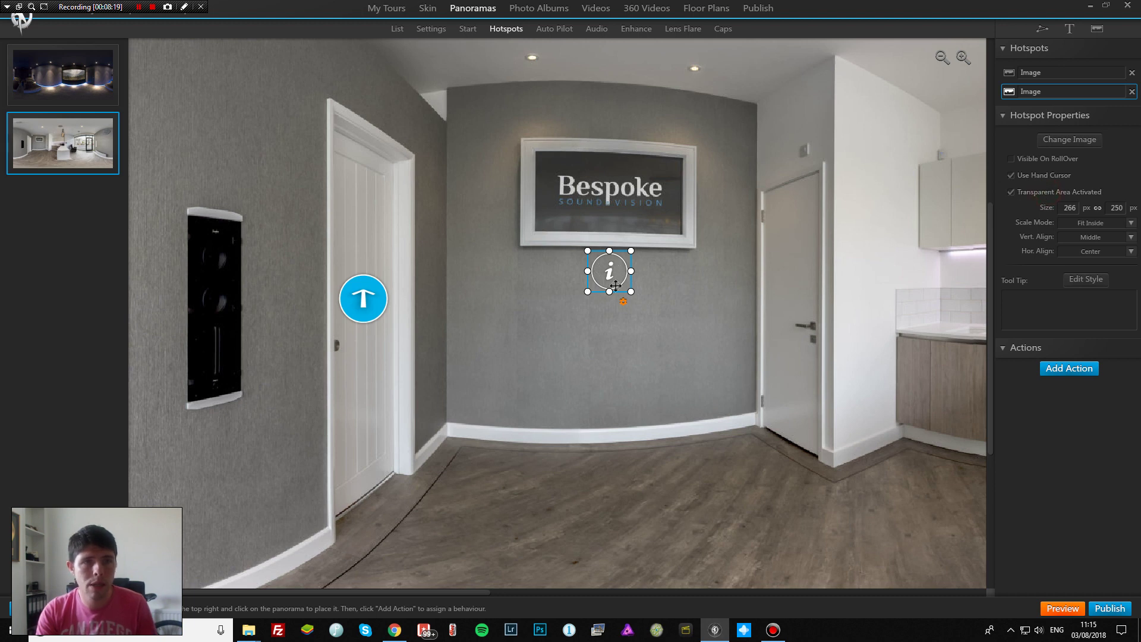
left_click(1067, 368)
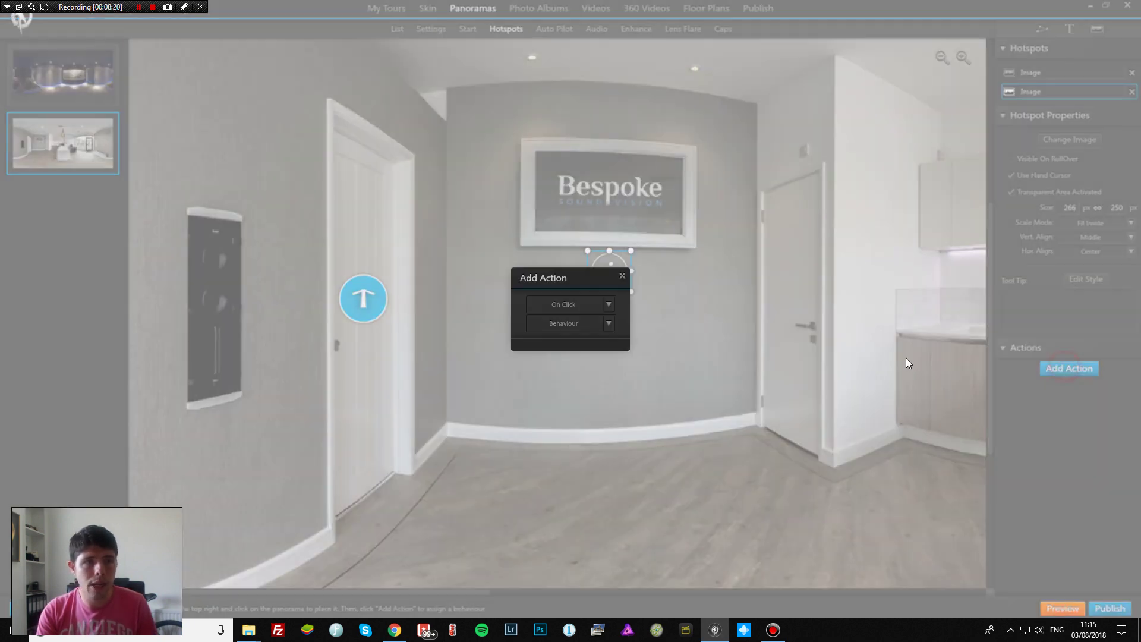
left_click(607, 325)
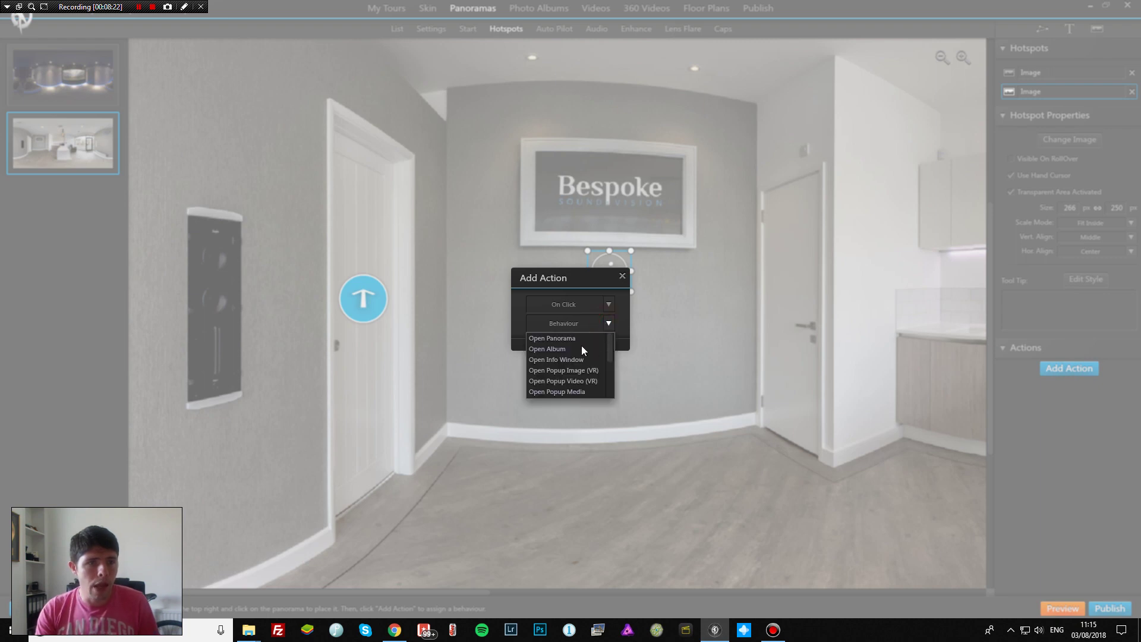
left_click(571, 358)
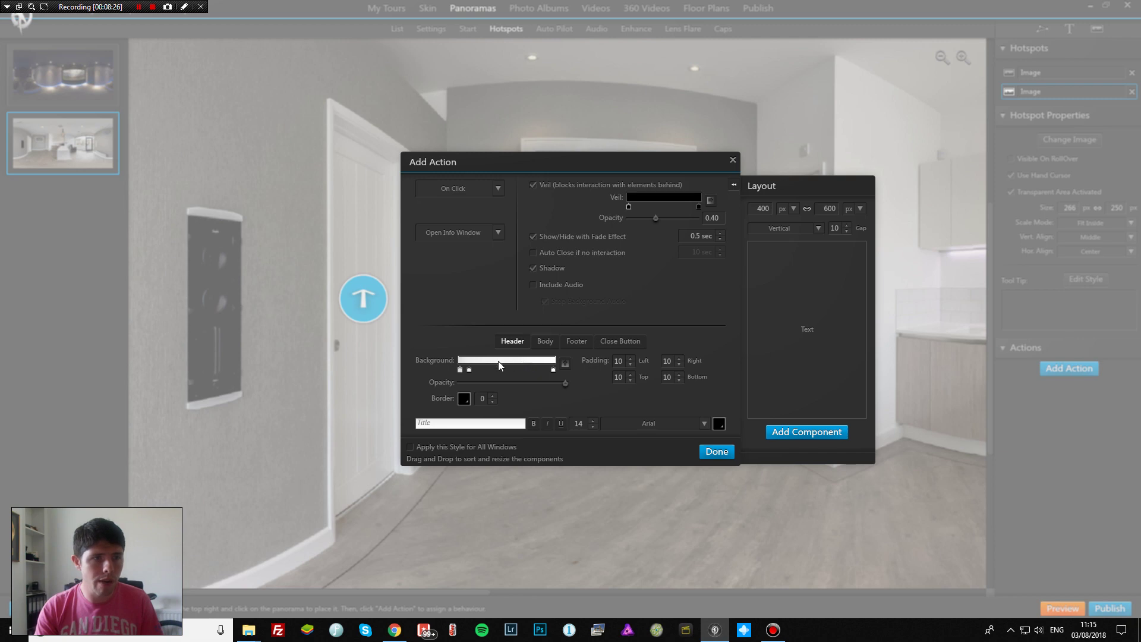
left_click(467, 424)
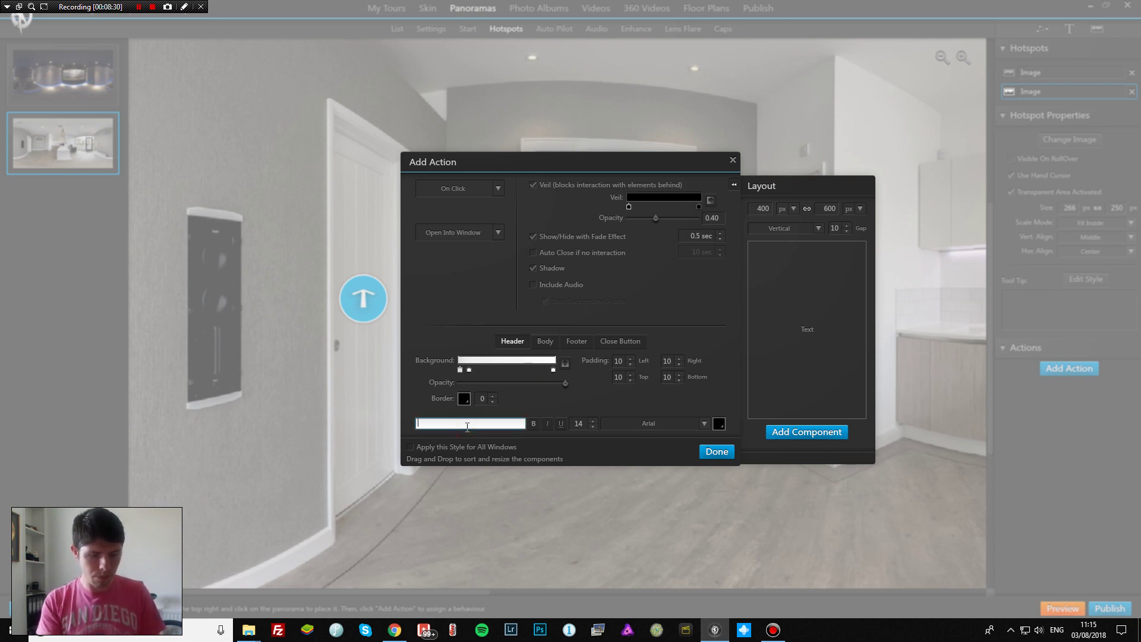
type("LCD")
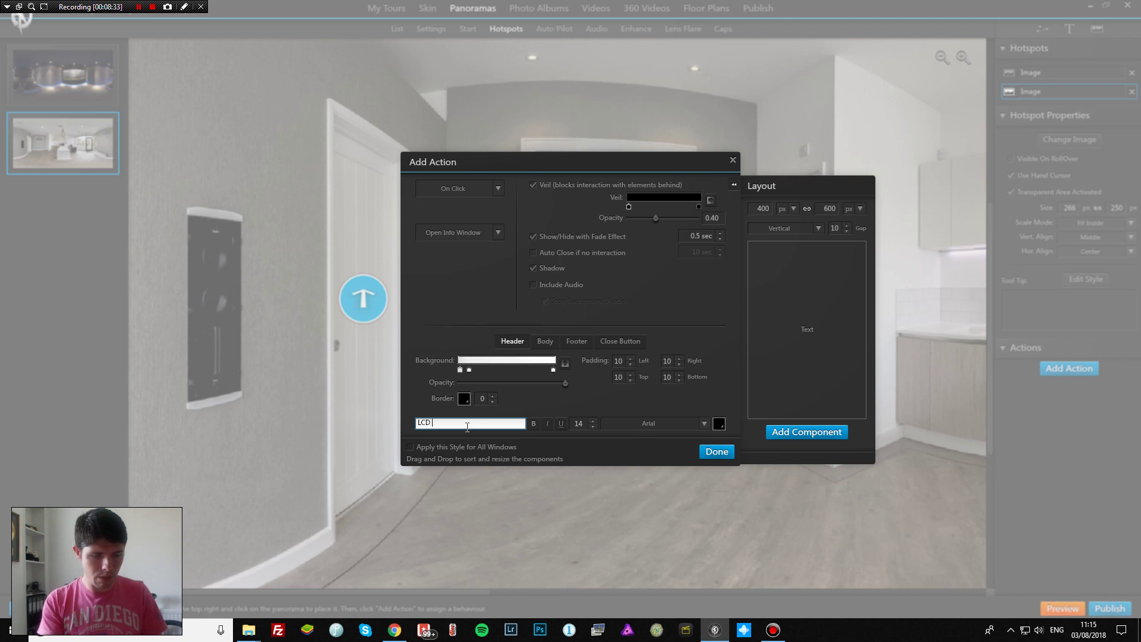
type(" TV")
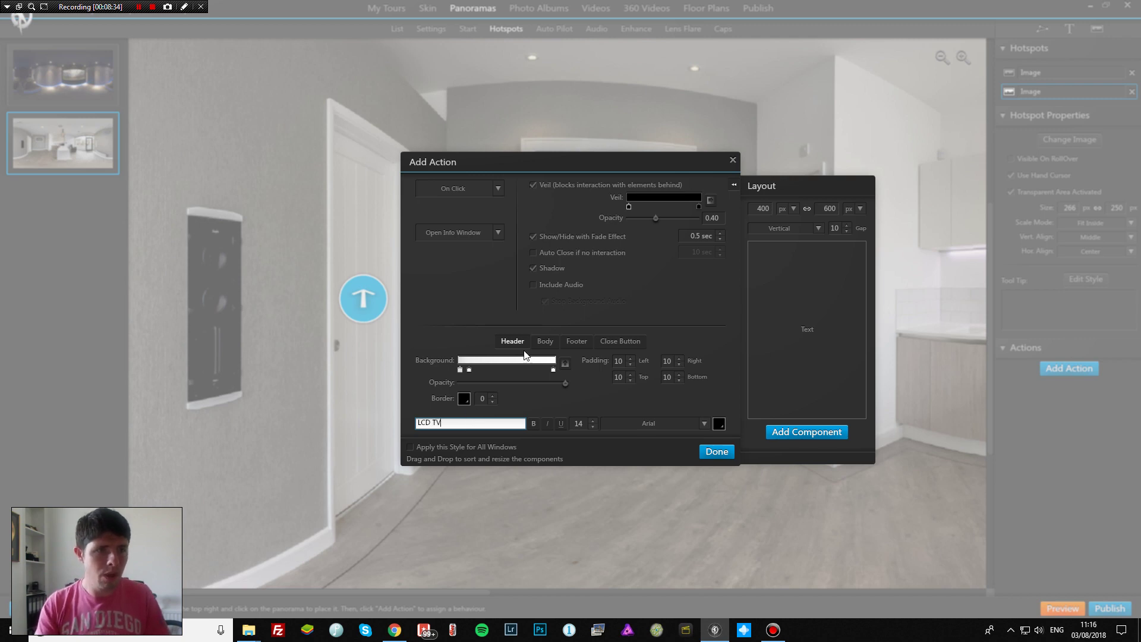
Write "This is a fantastic TV with very high resolution" as the info window's body text.
left_click(543, 342)
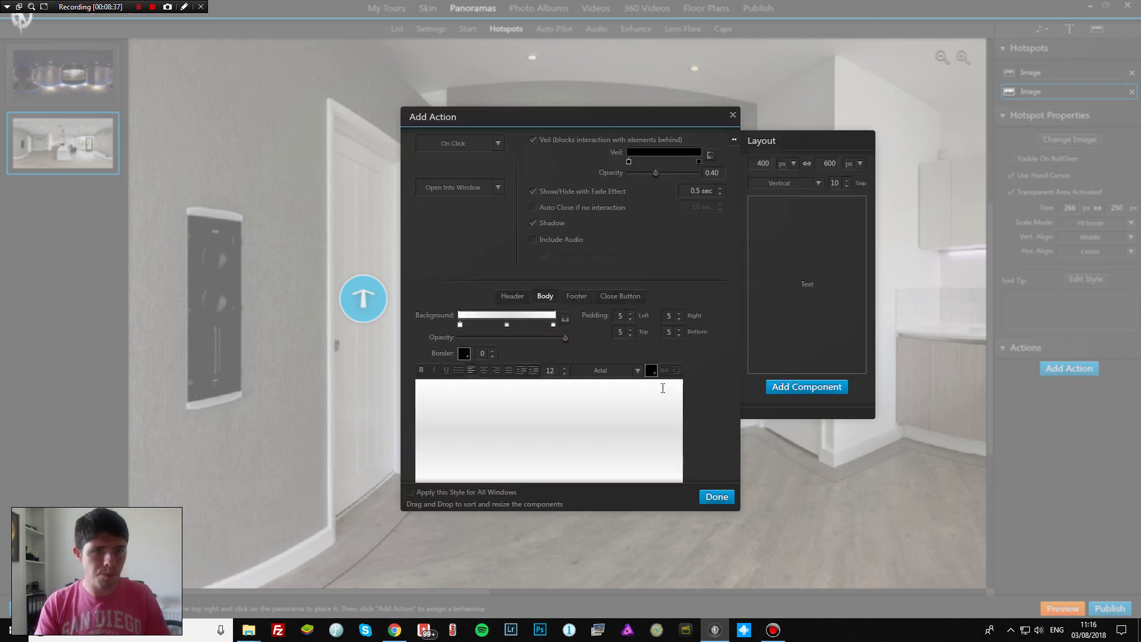
left_click(573, 399)
type("This is a fantastic")
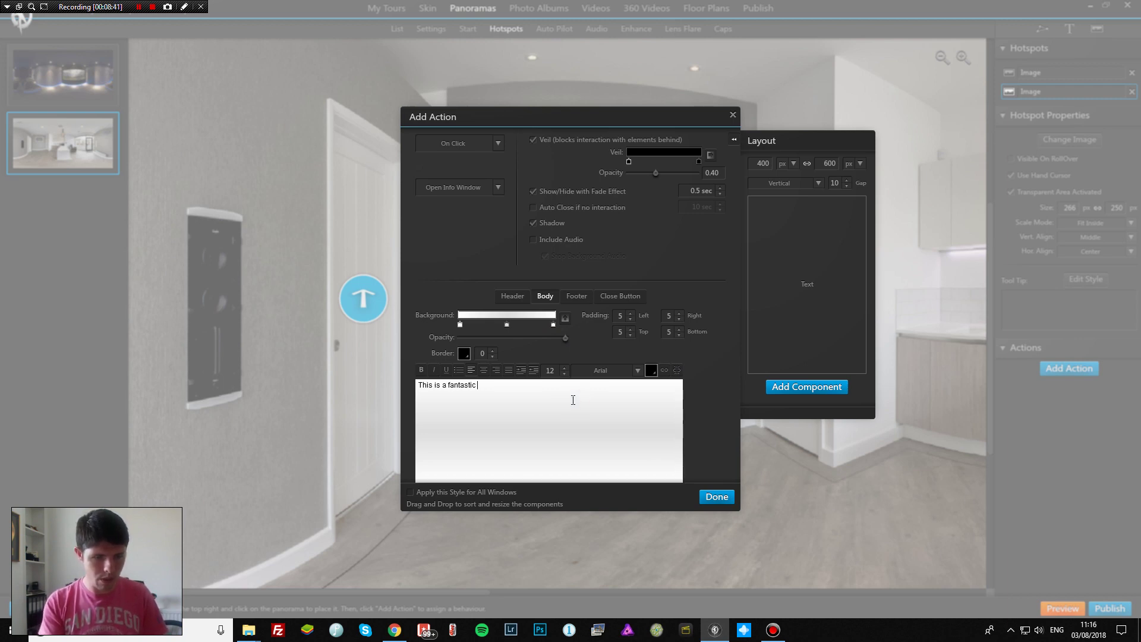
type(" TV with very h")
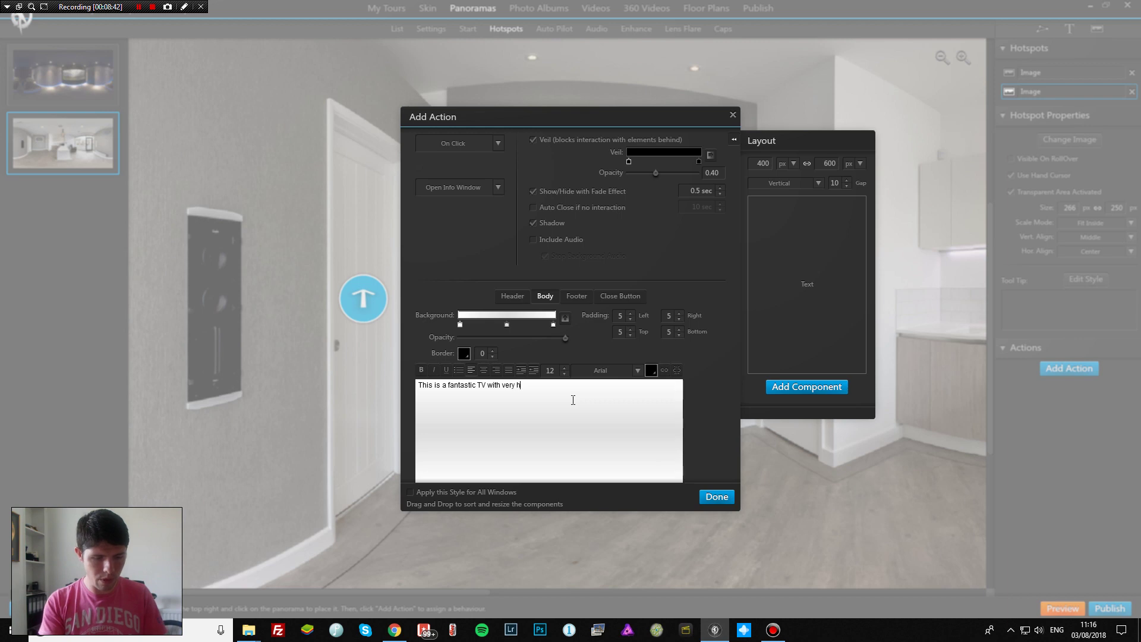
type("igh res")
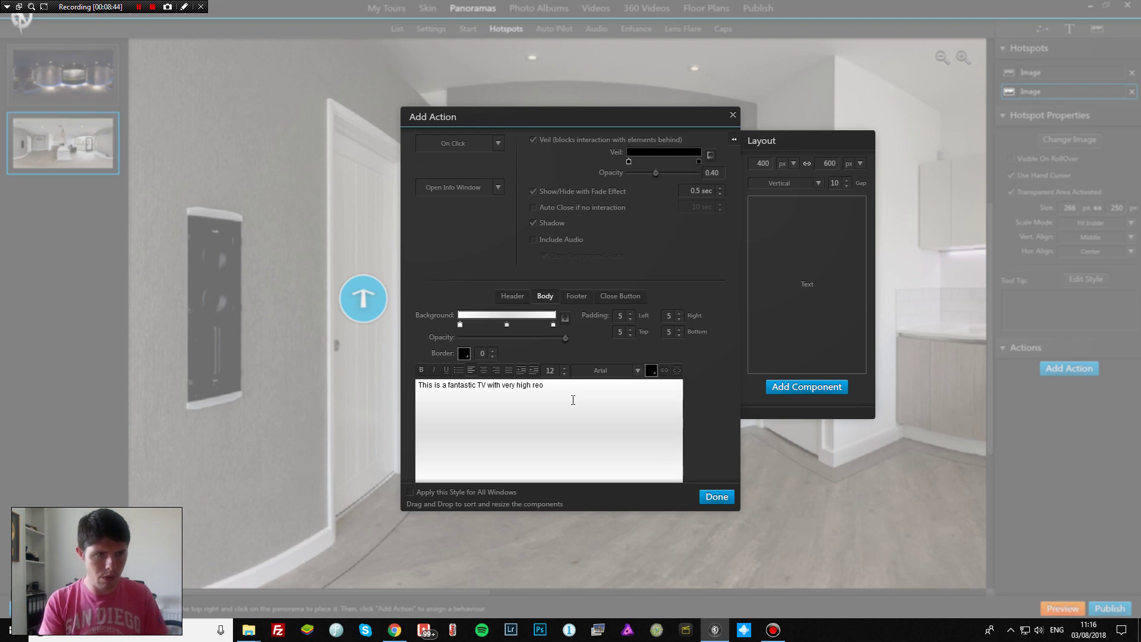
key("BackSpace")
type("solution")
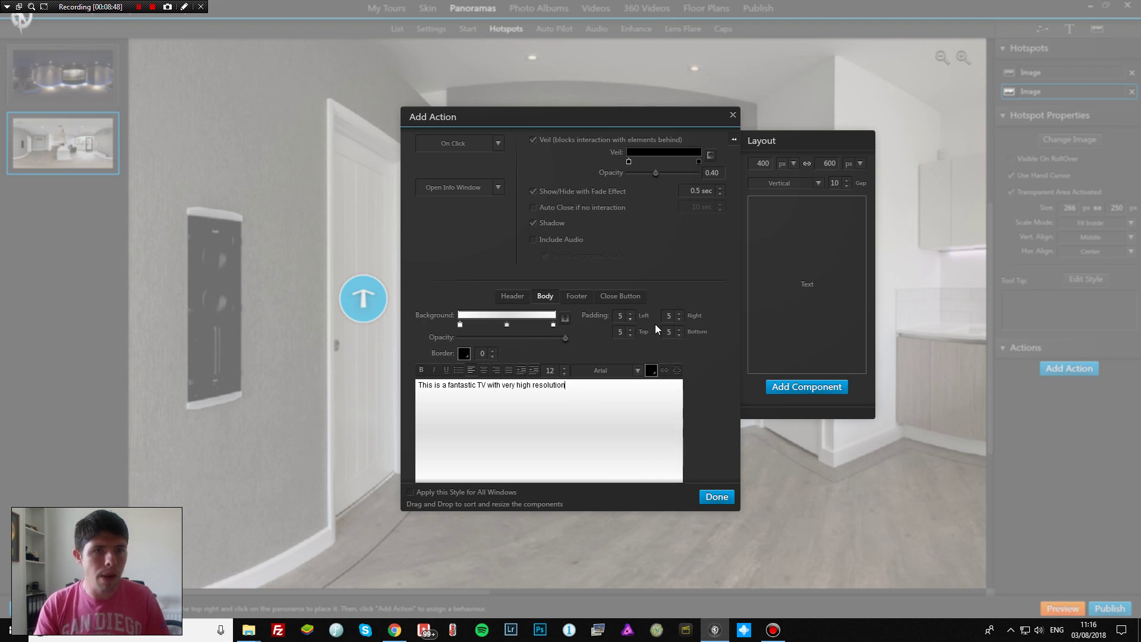
Add the JVC projector photo from the Hotspots and Images folder beneath the info window's text, enlarge the text area slightly and save the action.
left_click(806, 387)
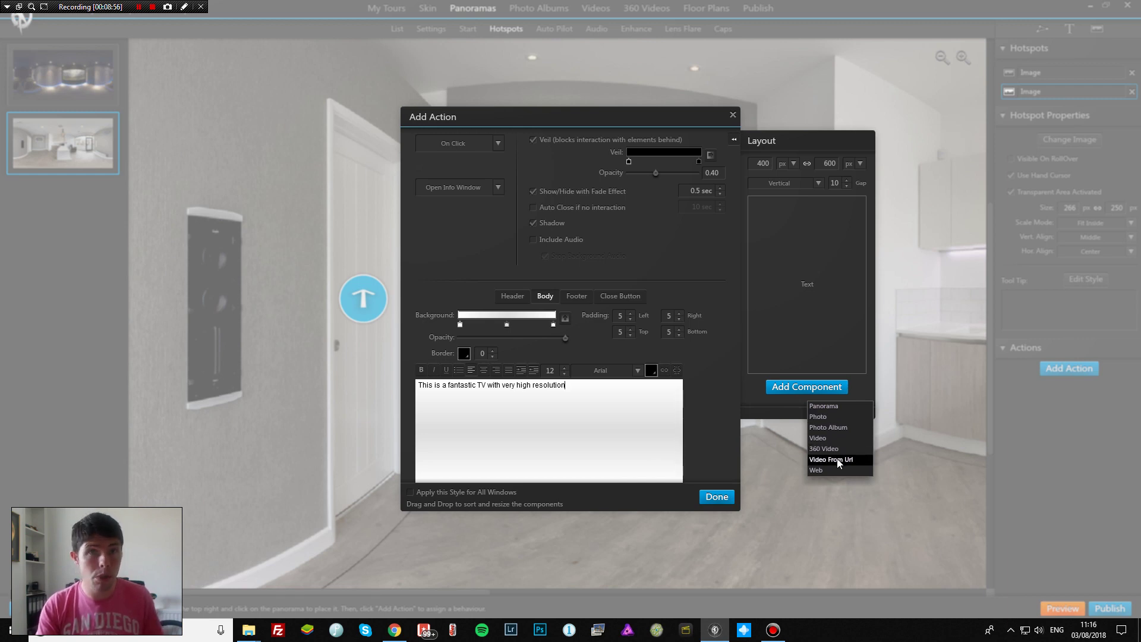
left_click(833, 419)
left_click(274, 28)
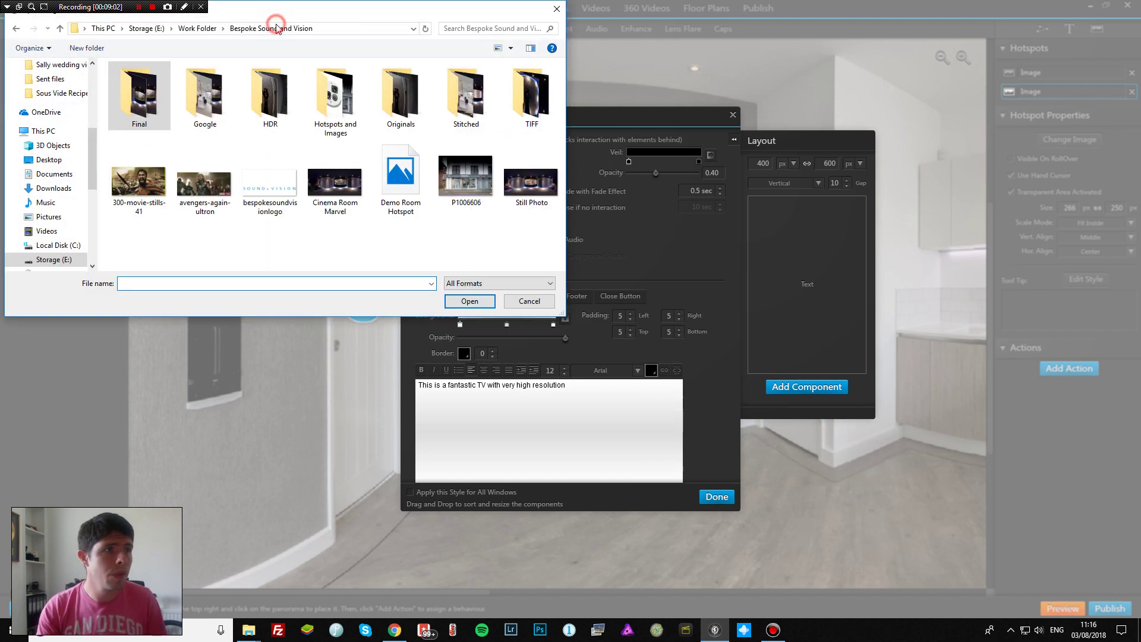
left_click(331, 113)
double_click(331, 113)
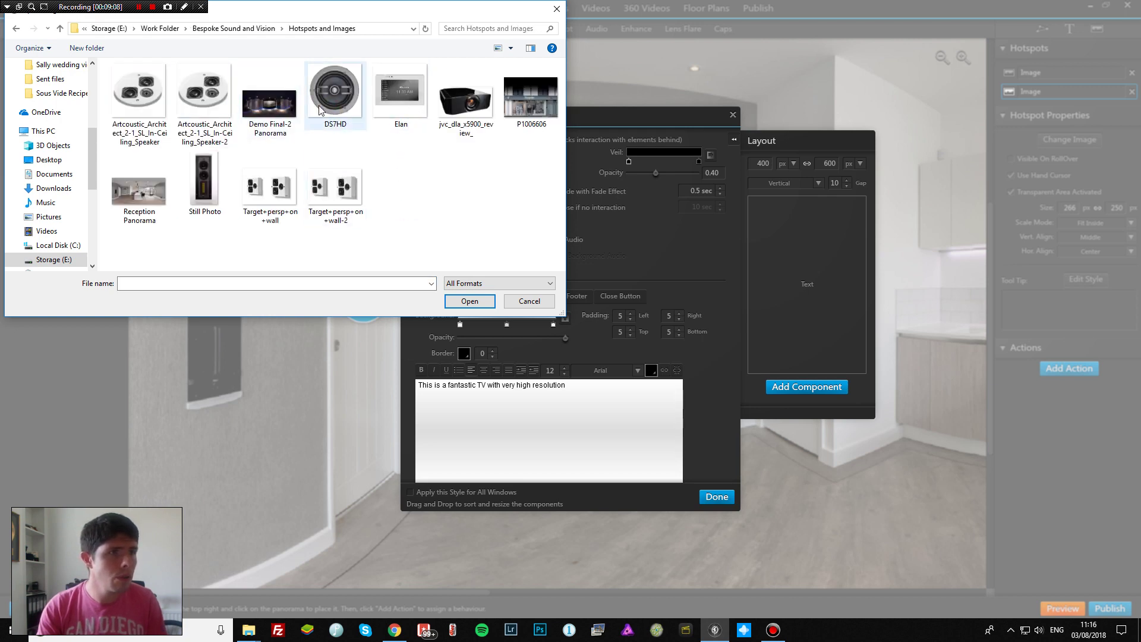
double_click(464, 101)
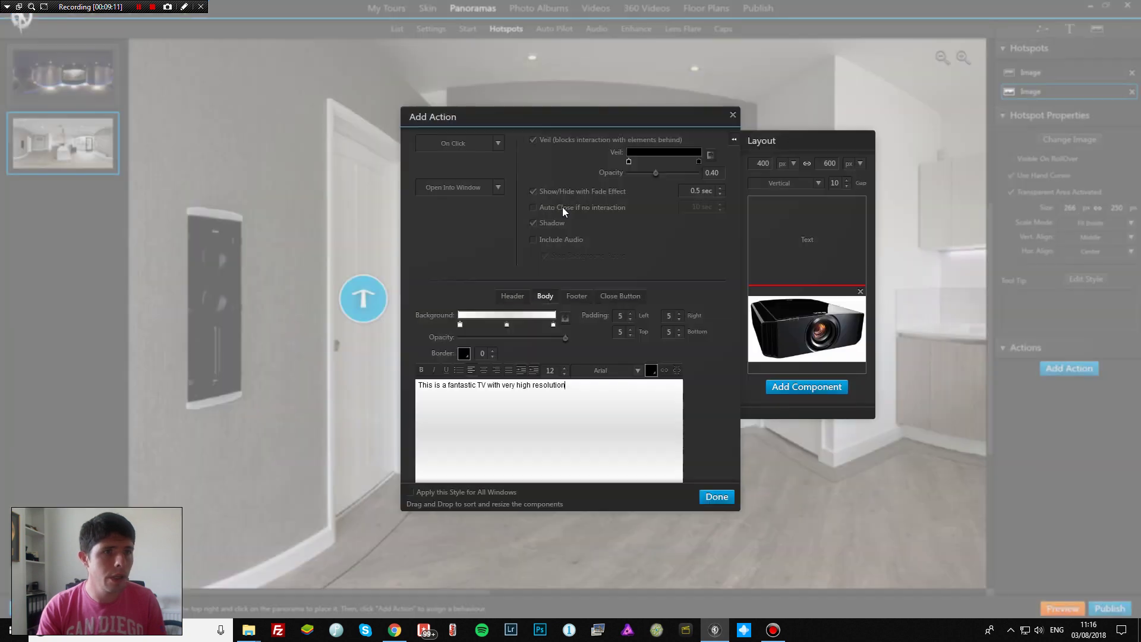
mouse_move(811, 283)
left_mouse_down()
mouse_move(812, 271)
mouse_move(812, 297)
left_mouse_up()
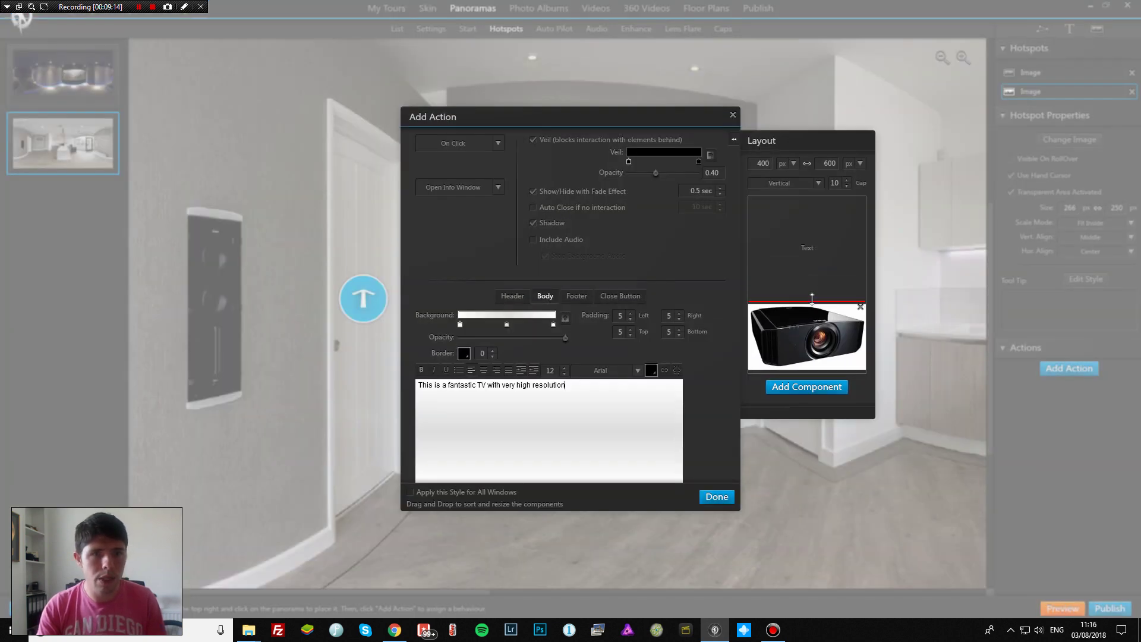
left_click(716, 496)
Give the door's arrow hotspot an On Click action that opens the Demo Final panorama, with Smart Start Point disabled.
left_click(368, 296)
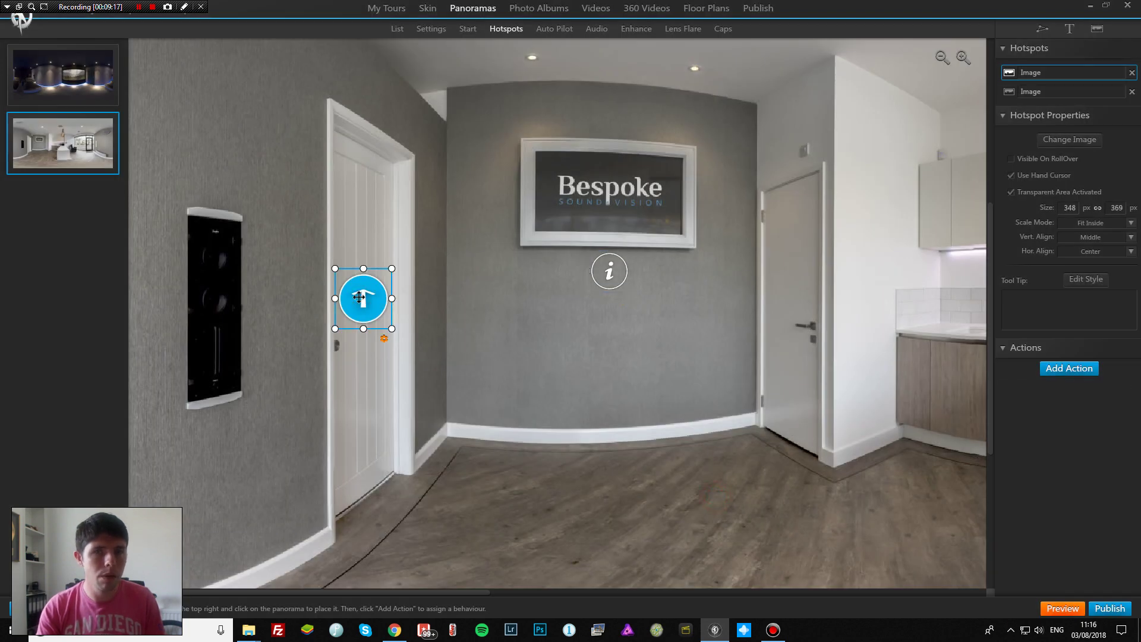
left_click(1072, 369)
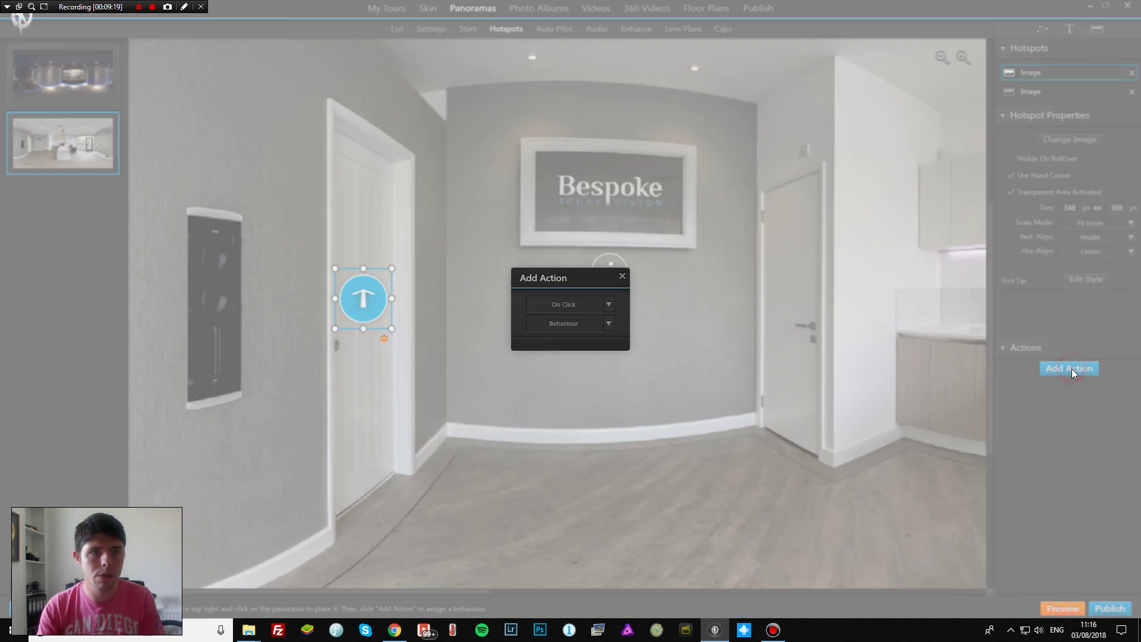
left_click(615, 326)
left_click(571, 335)
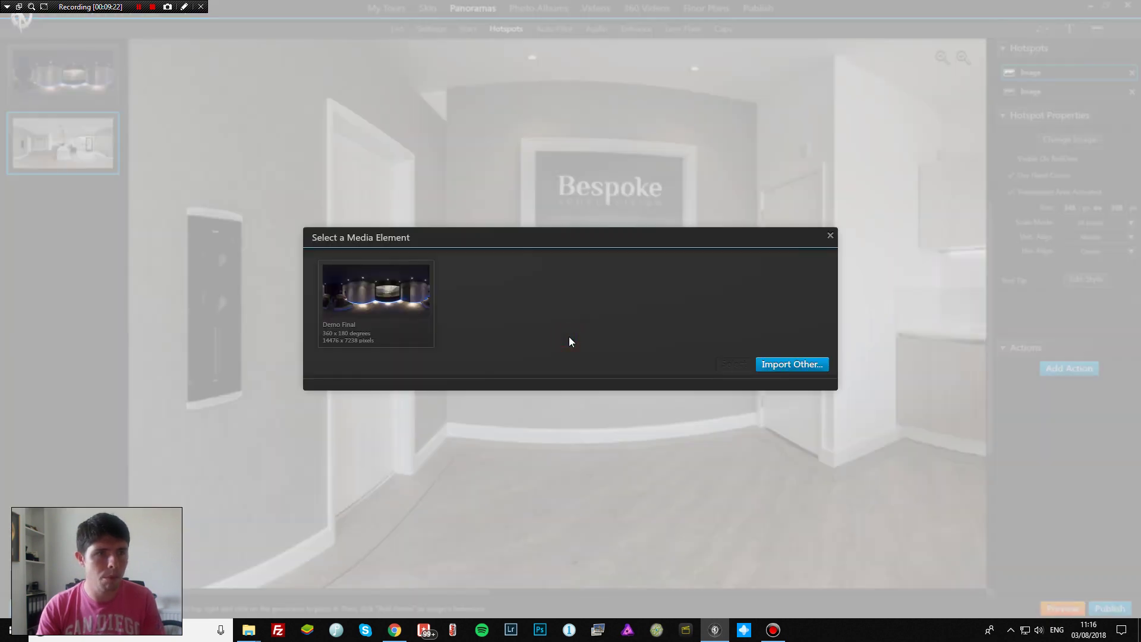
left_click(376, 294)
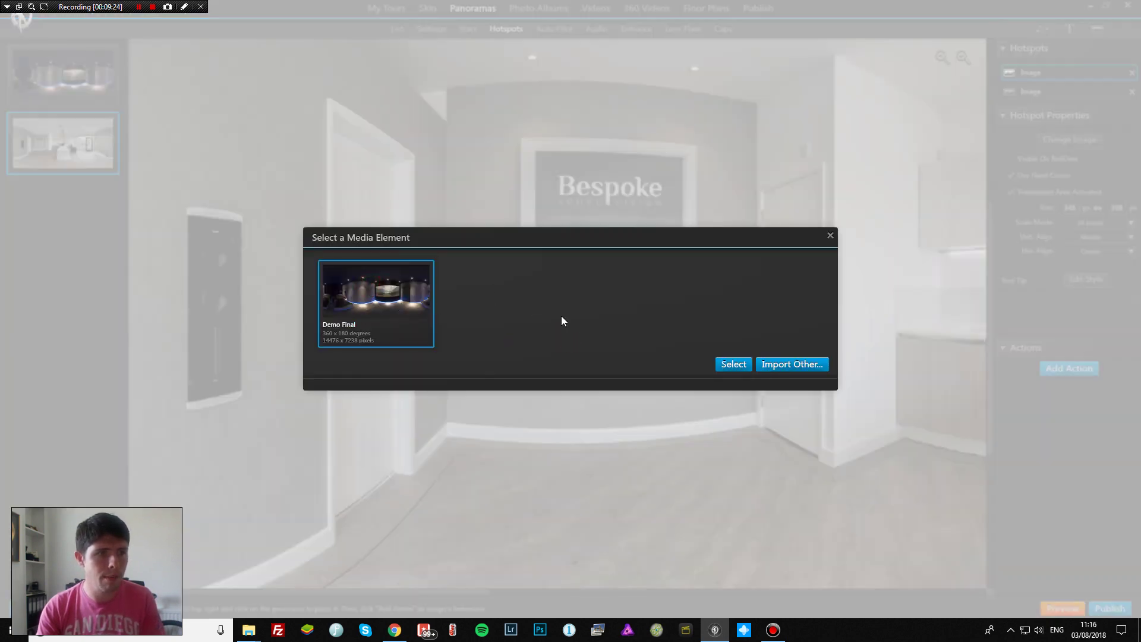
left_click(733, 365)
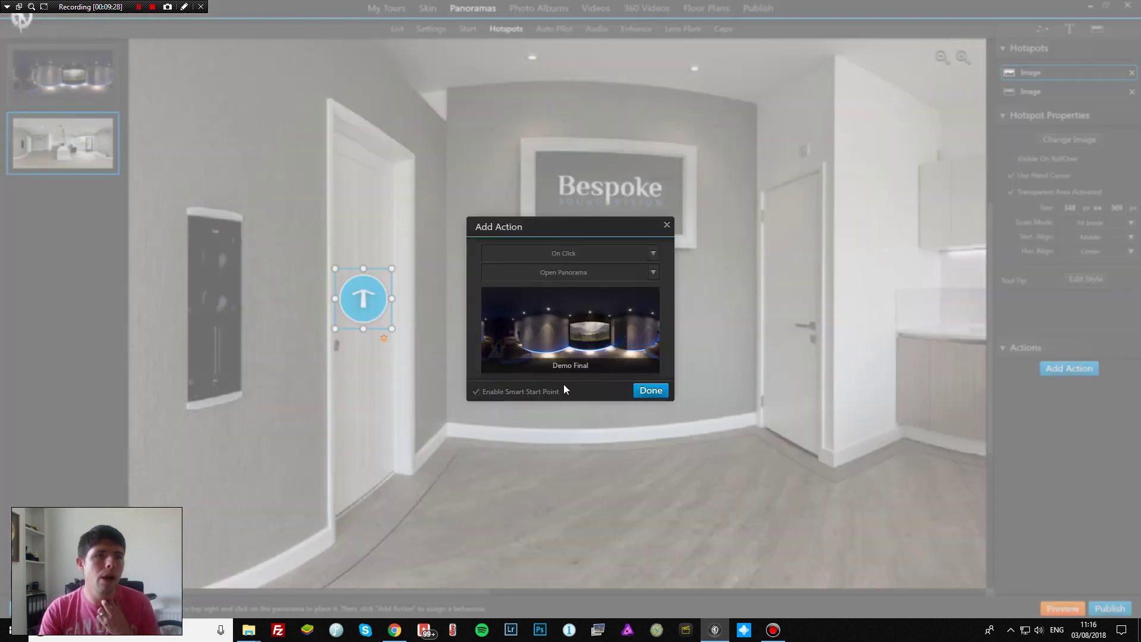
mouse_move(550, 394)
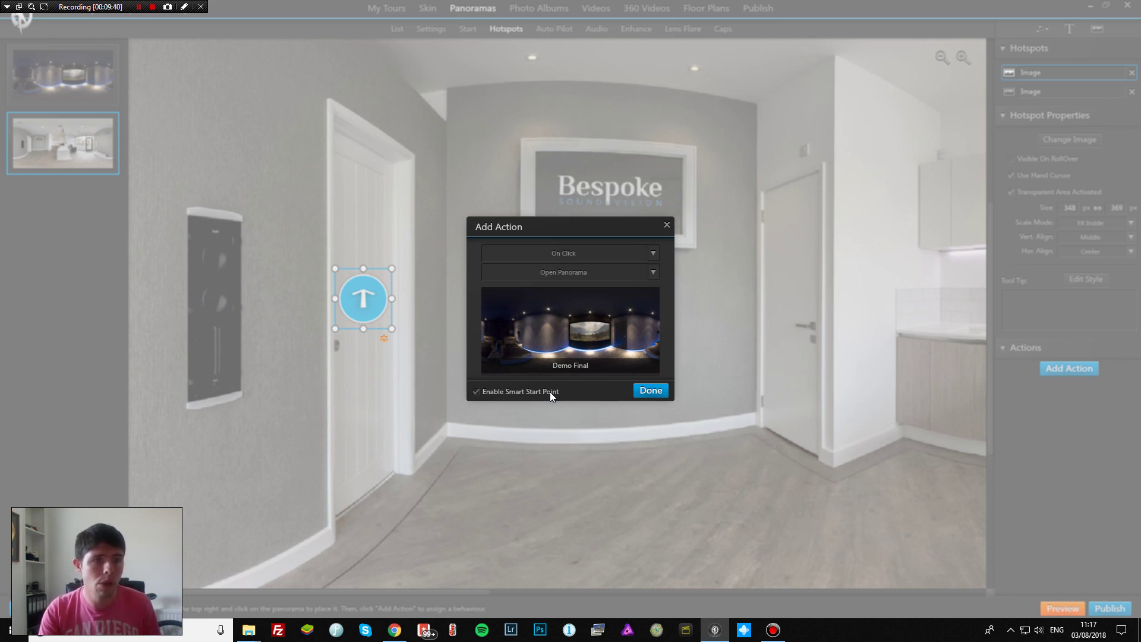
left_click(553, 390)
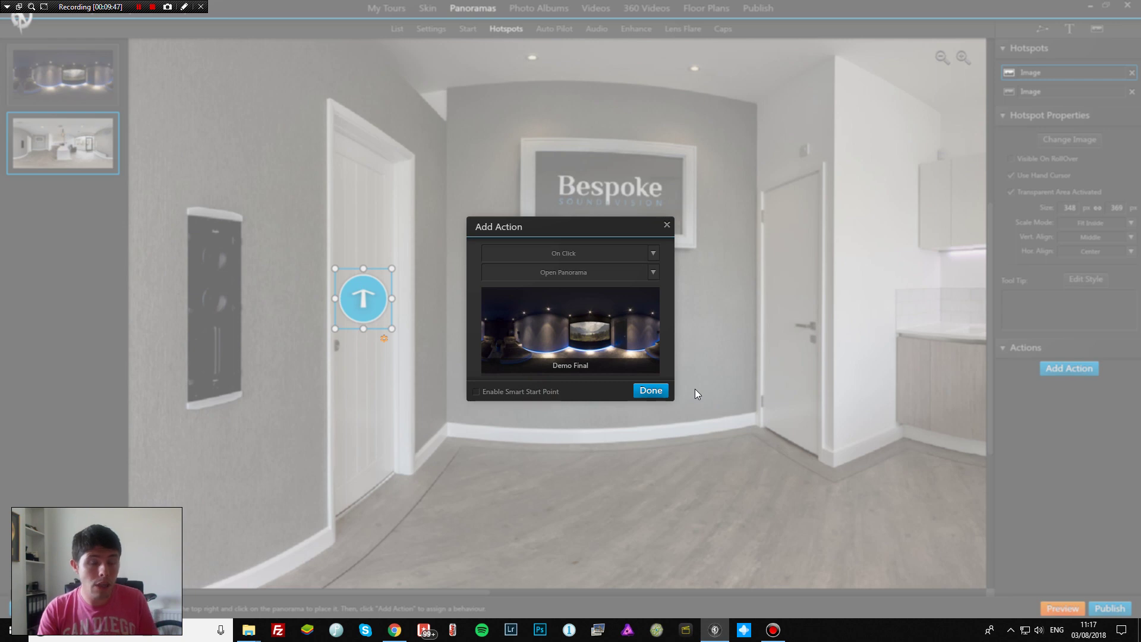
left_click(651, 391)
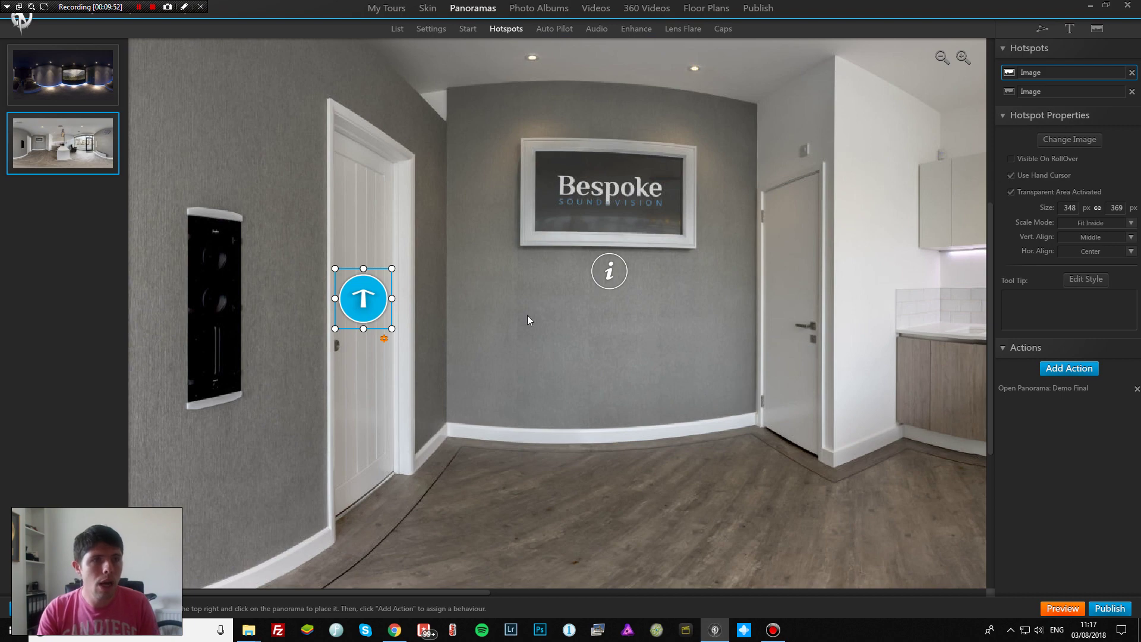
Create a Reception autopilot path with three waypoints: below the Bespoke sign, at the kitchen worktop's back end, and on the front window.
scroll(528, 319, "down", 5)
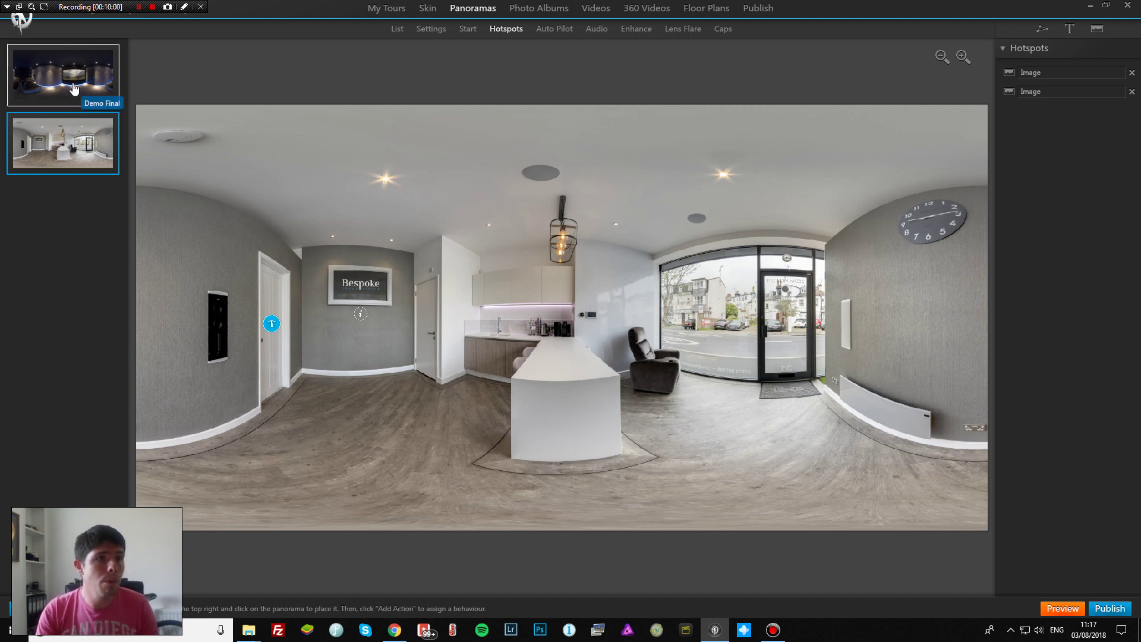
left_click(560, 37)
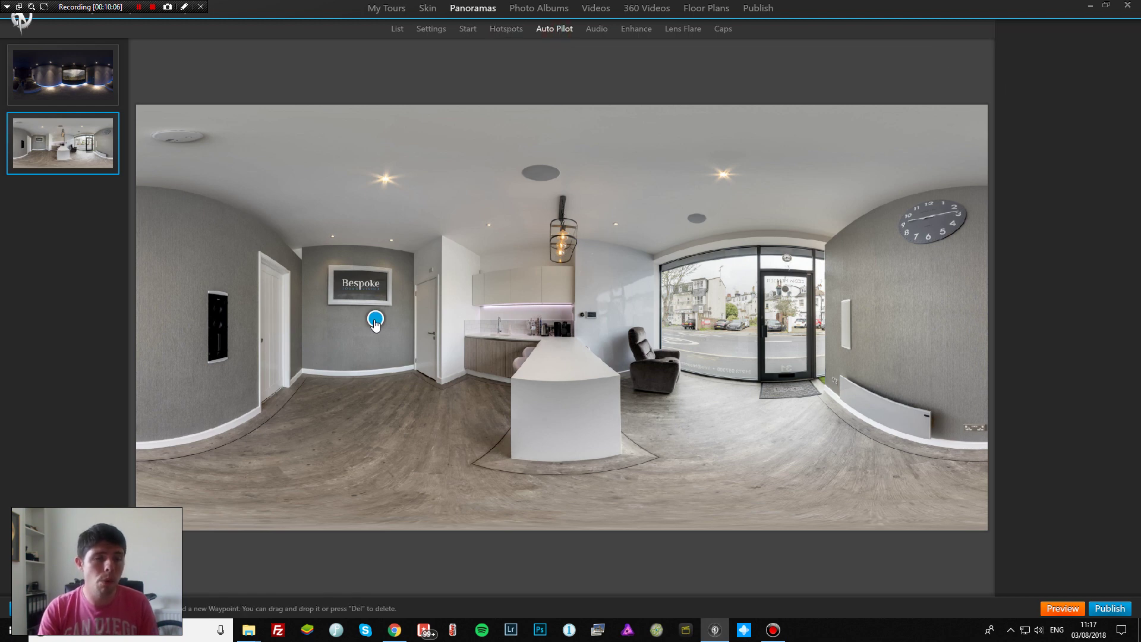
left_click_drag(374, 321, 372, 320)
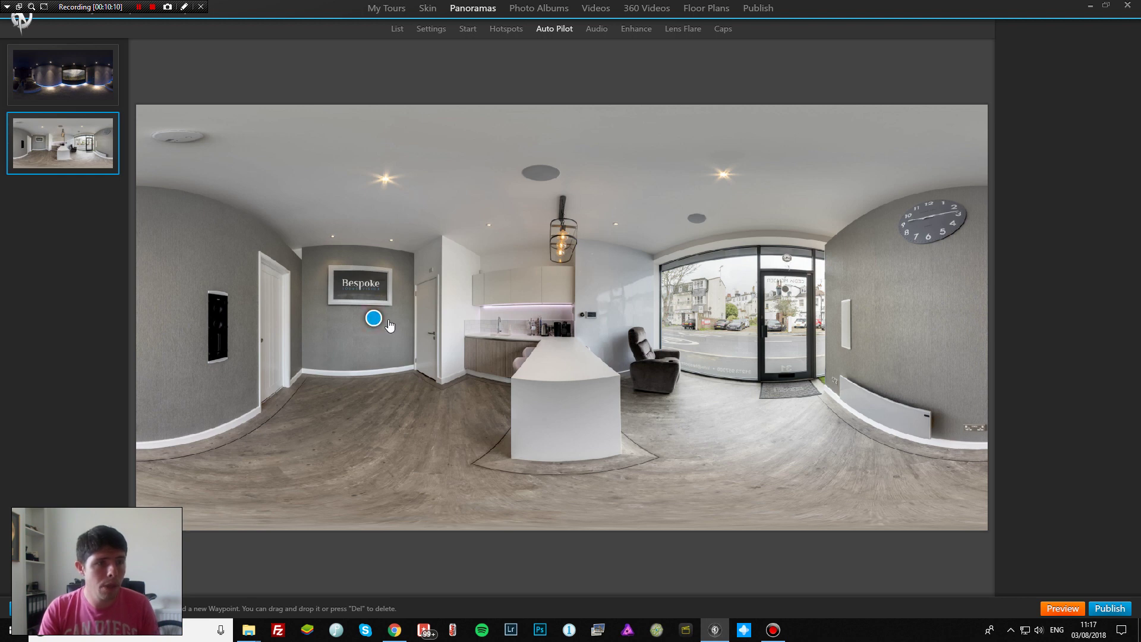
mouse_move(373, 318)
left_mouse_down()
mouse_move(369, 339)
mouse_move(370, 318)
mouse_move(396, 321)
mouse_move(377, 328)
left_mouse_up()
left_click(436, 308)
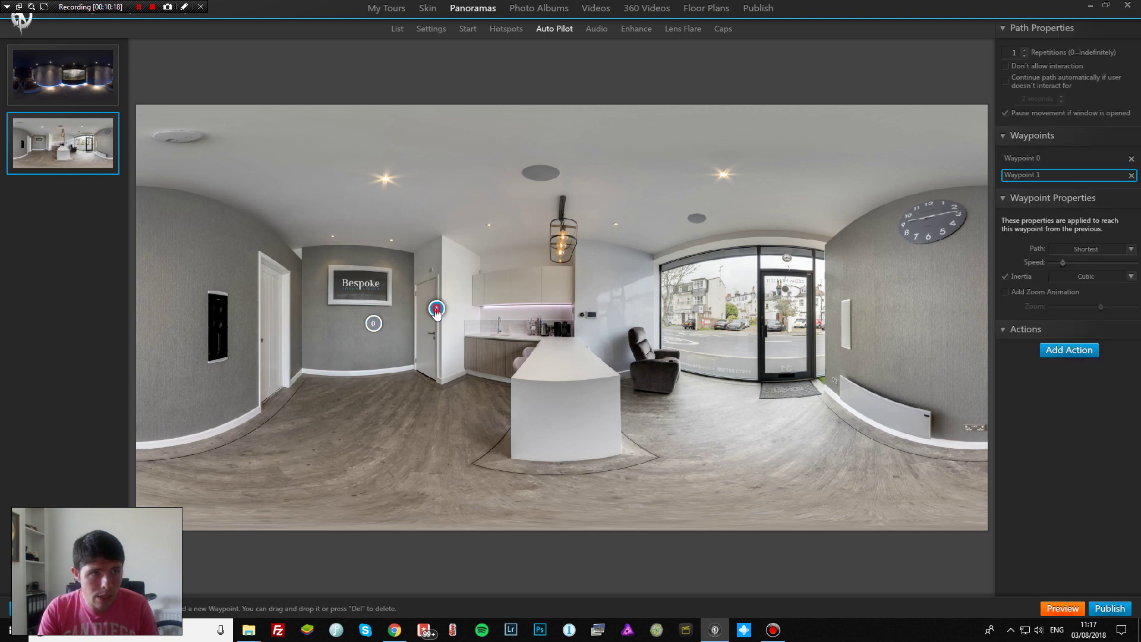
mouse_move(436, 307)
left_mouse_down()
mouse_move(450, 311)
mouse_move(400, 321)
mouse_move(543, 323)
left_mouse_up()
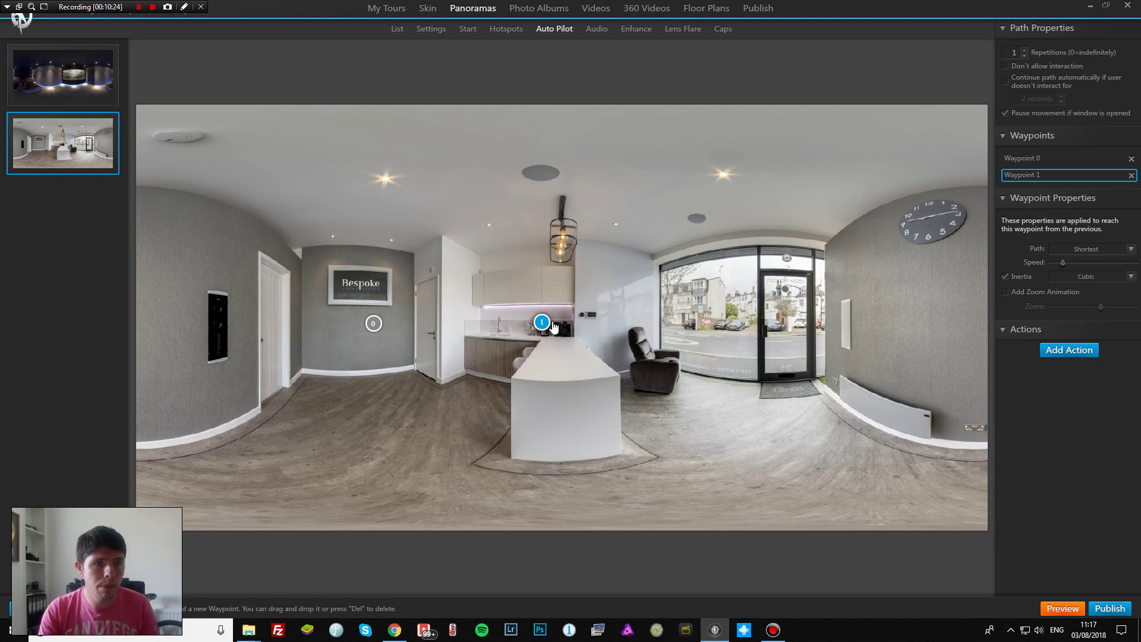
left_click(745, 322)
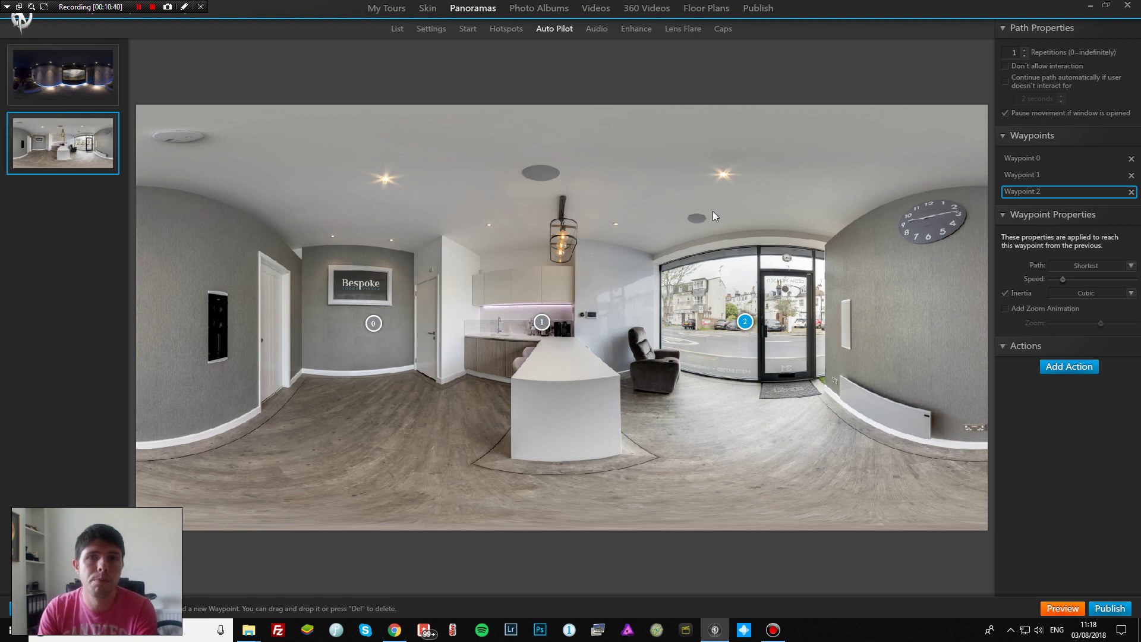
Add the Birds Song Quiet audio file from the 3D Vista Audio folder on Storage (E:) to the Reception panorama.
left_click(597, 29)
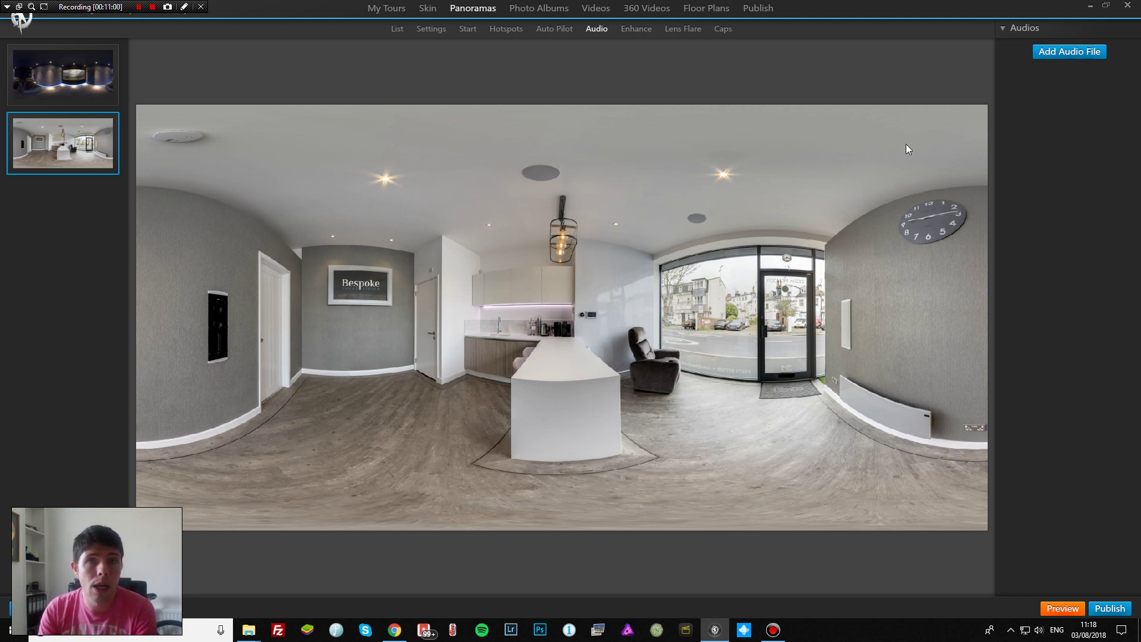
left_click(1077, 52)
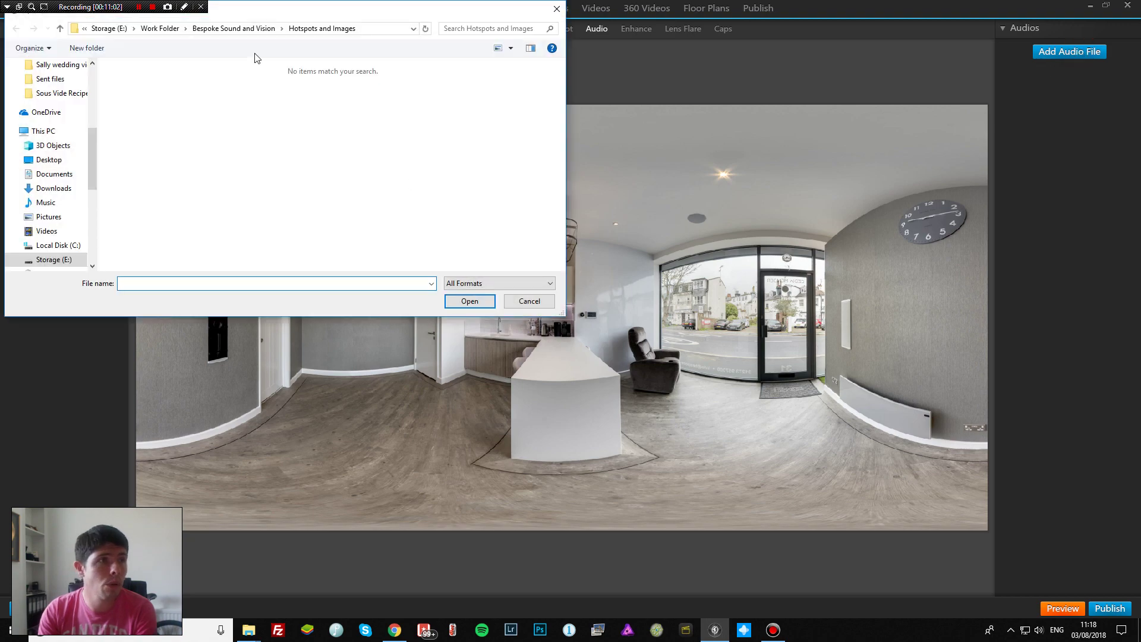
left_click(61, 265)
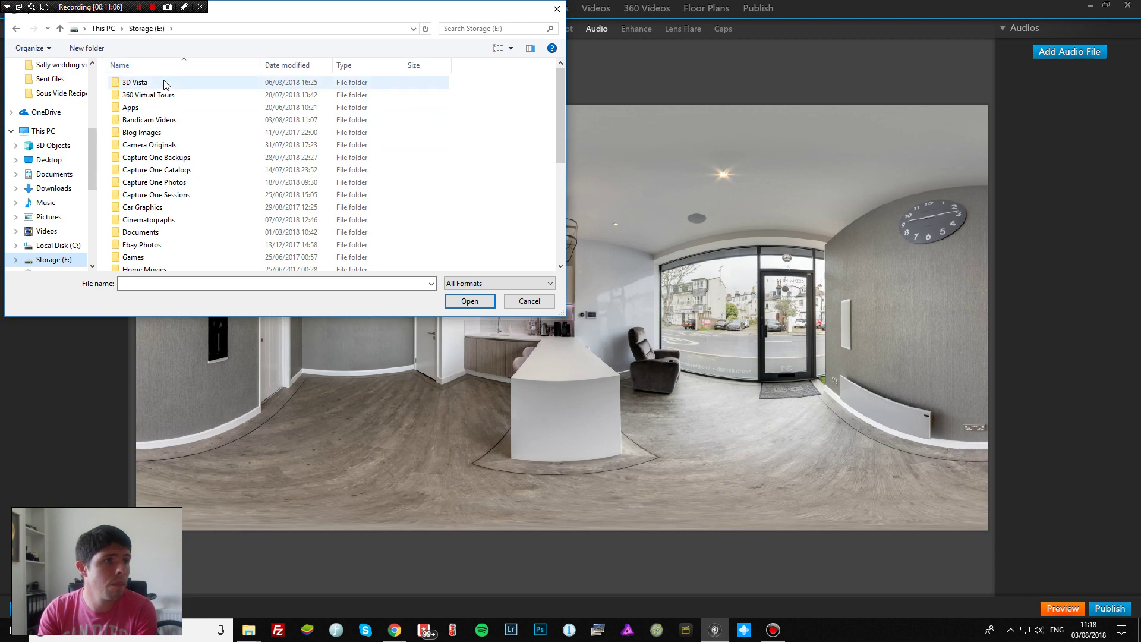
double_click(164, 85)
double_click(162, 83)
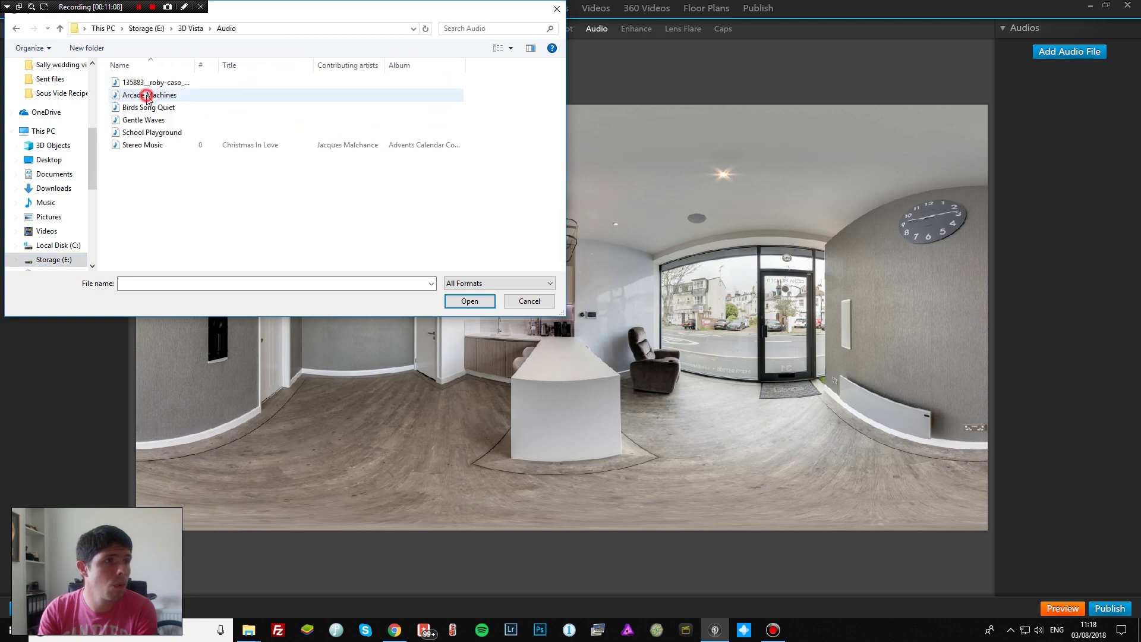
double_click(178, 109)
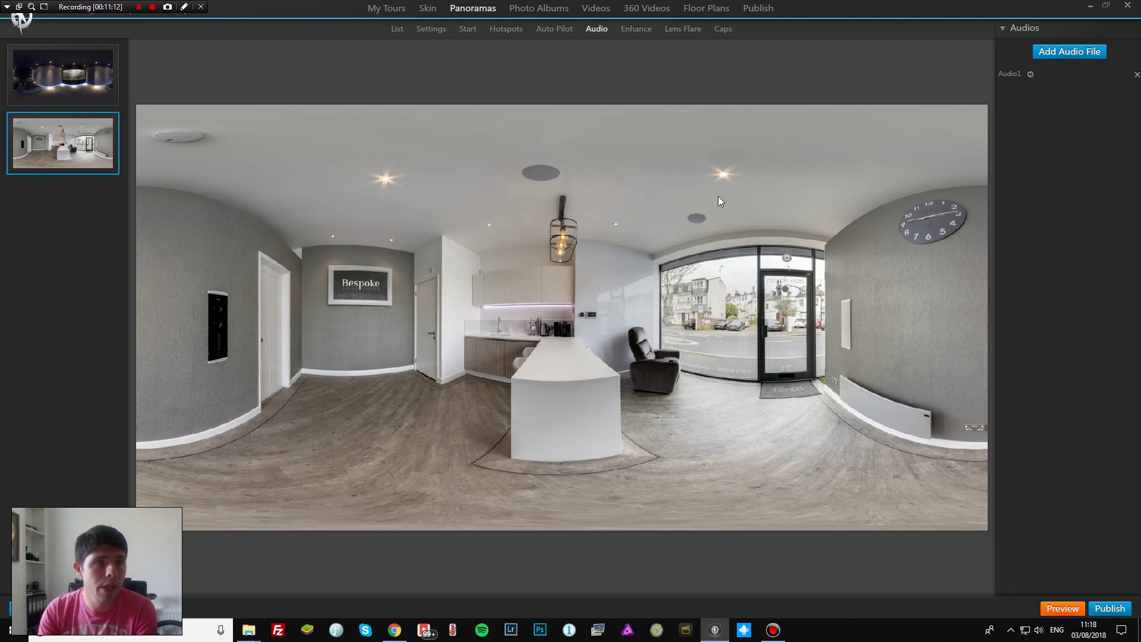
Audition the added birdsong audio, raising and lowering the system volume while listening.
left_click(1076, 74)
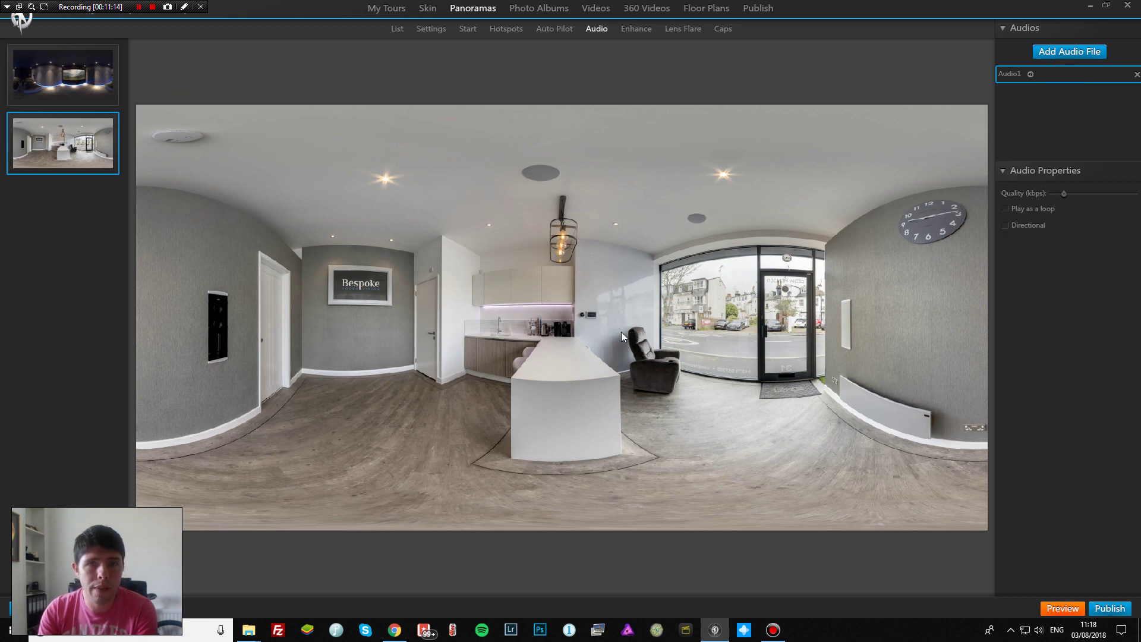
key("XF86AudioRaiseVolume")
key("XF86AudioRaiseVolume")
key("XF86AudioRaiseVolume")
key("XF86AudioRaiseVolume")
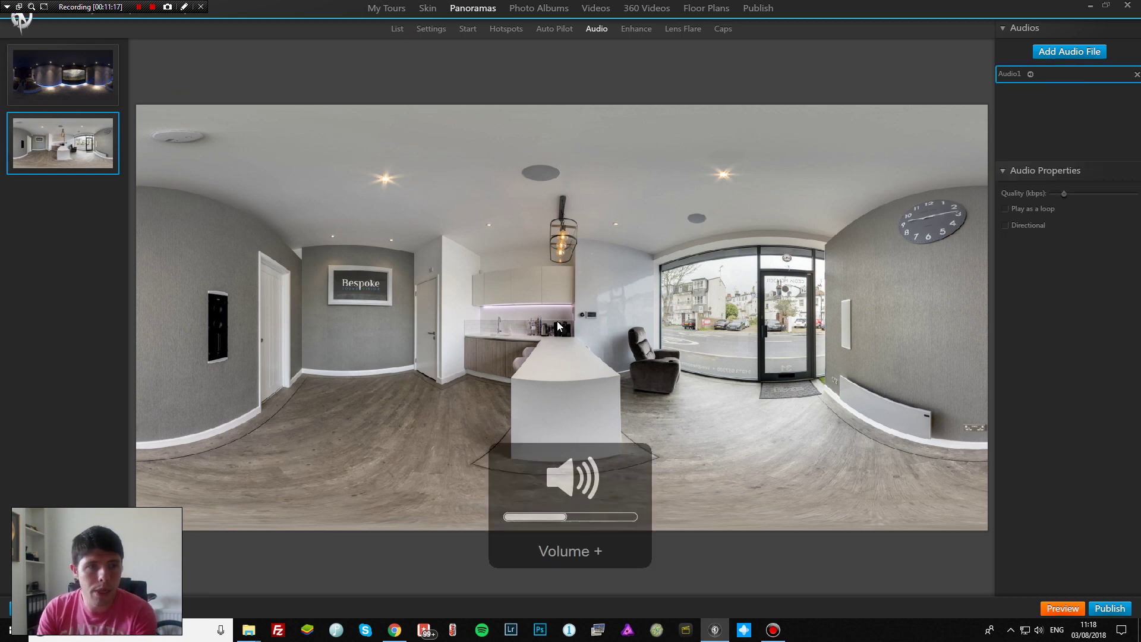
key("XF86AudioLowerVolume")
key("XF86AudioLowerVolume")
key("XF86AudioLowerVolume")
key("XF86AudioLowerVolume")
key("XF86AudioLowerVolume")
key("XF86AudioLowerVolume")
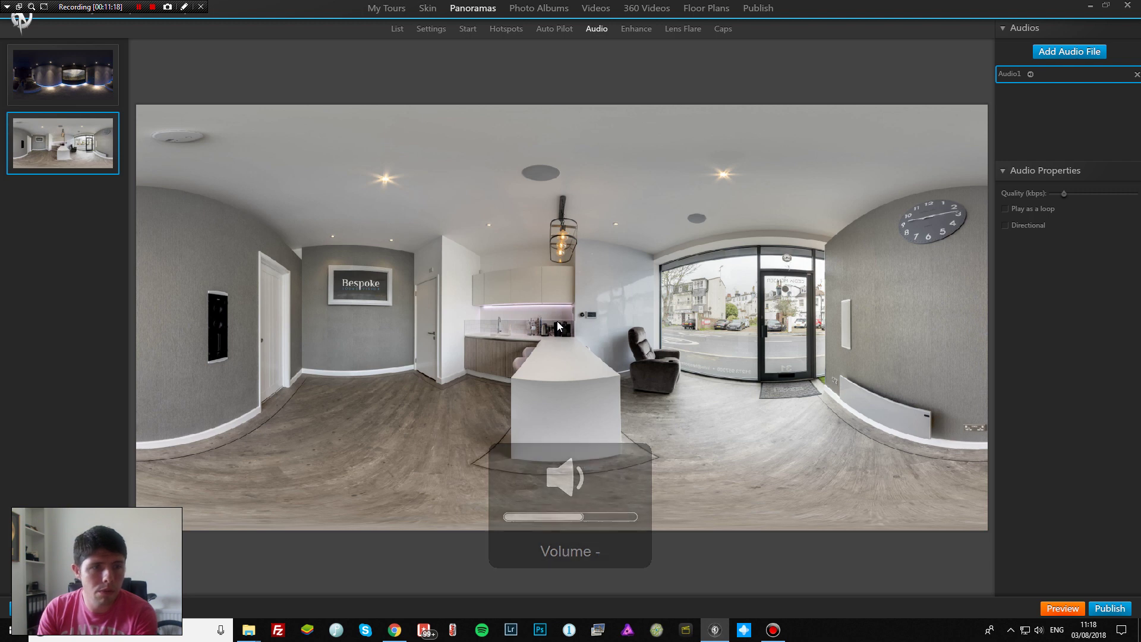
key("XF86AudioLowerVolume")
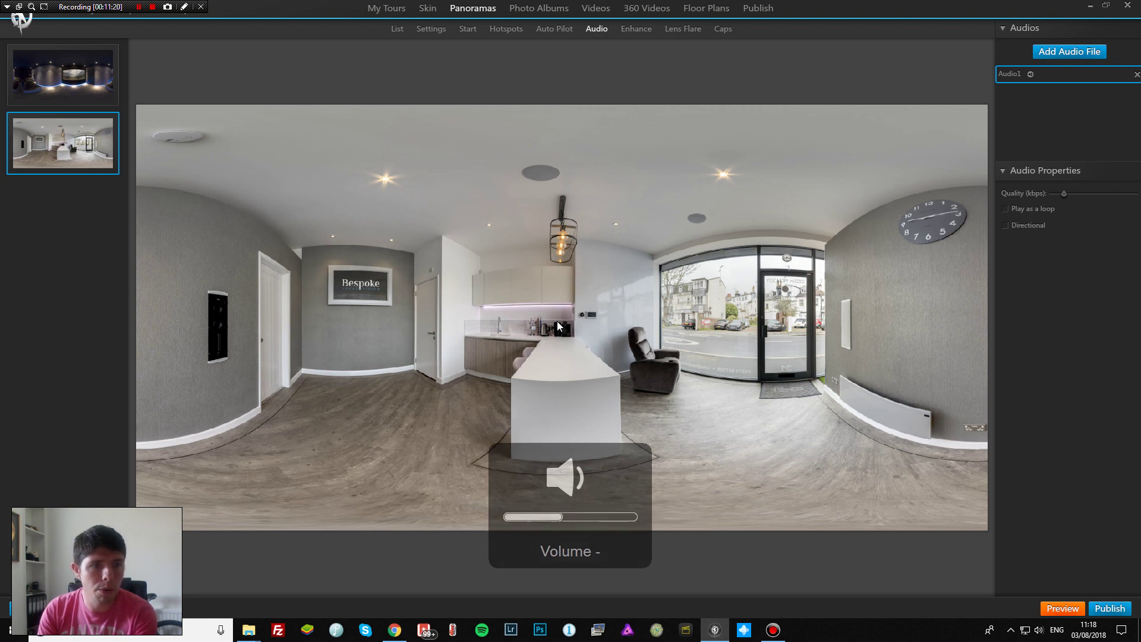
left_click(560, 312)
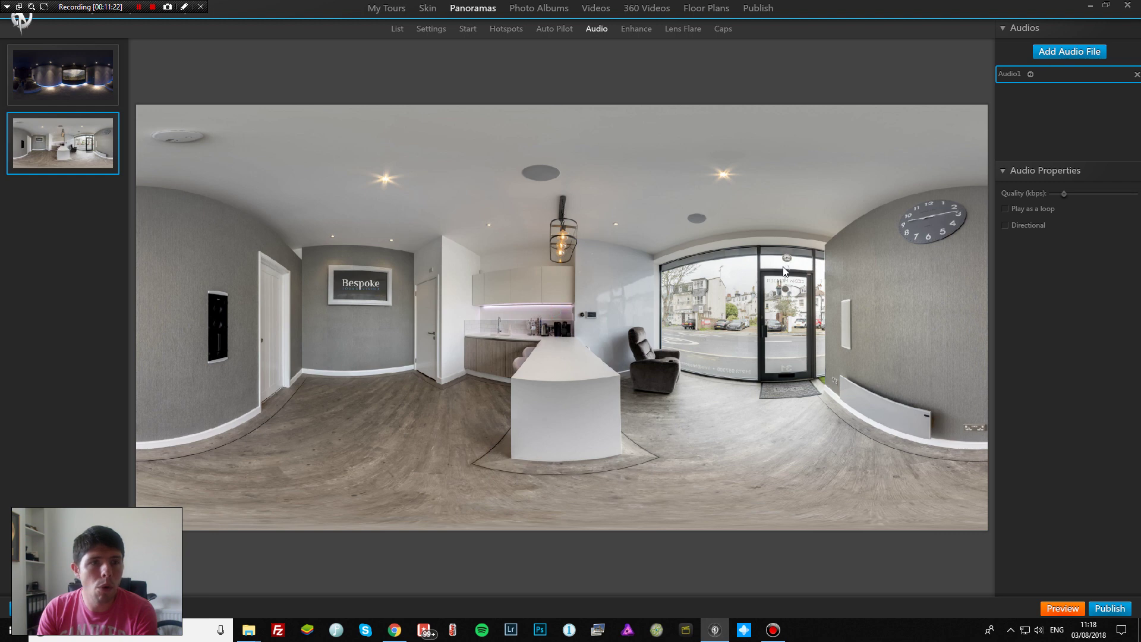
left_click(1059, 74)
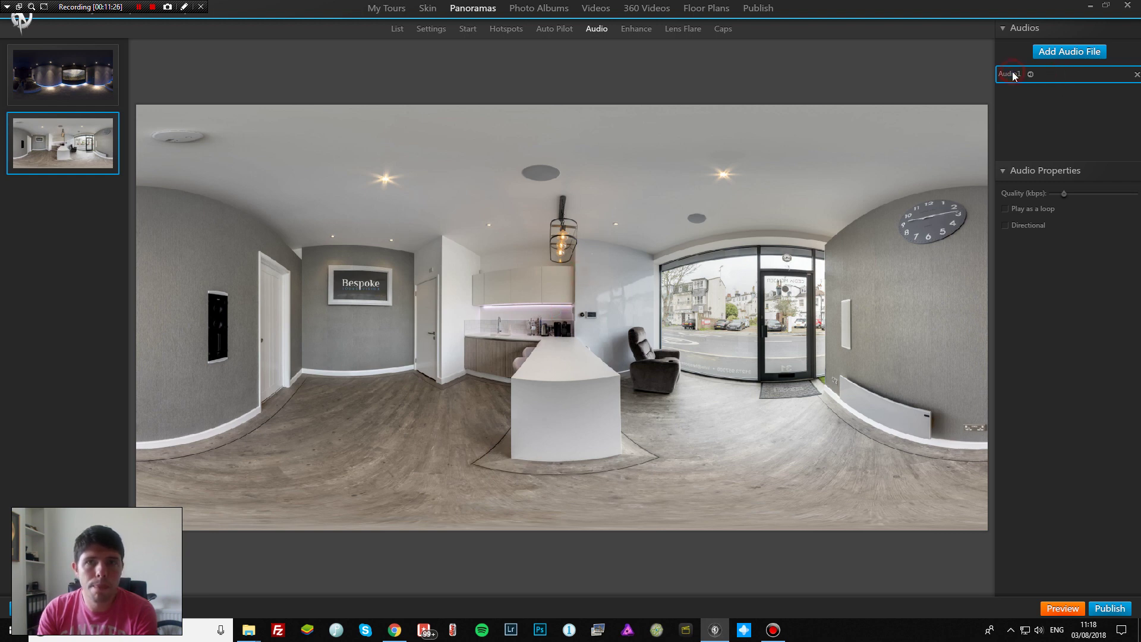
left_click(1030, 74)
left_click(690, 262)
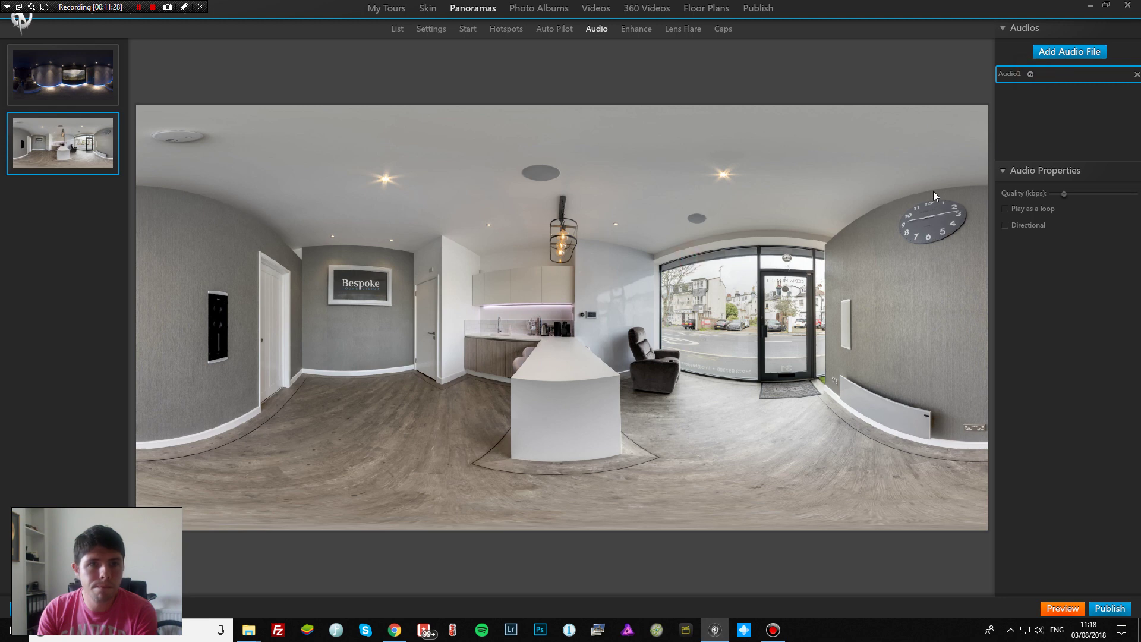
Make the birdsong audio directional and shrink and move its sound area over the front window and glass door.
left_click(1037, 224)
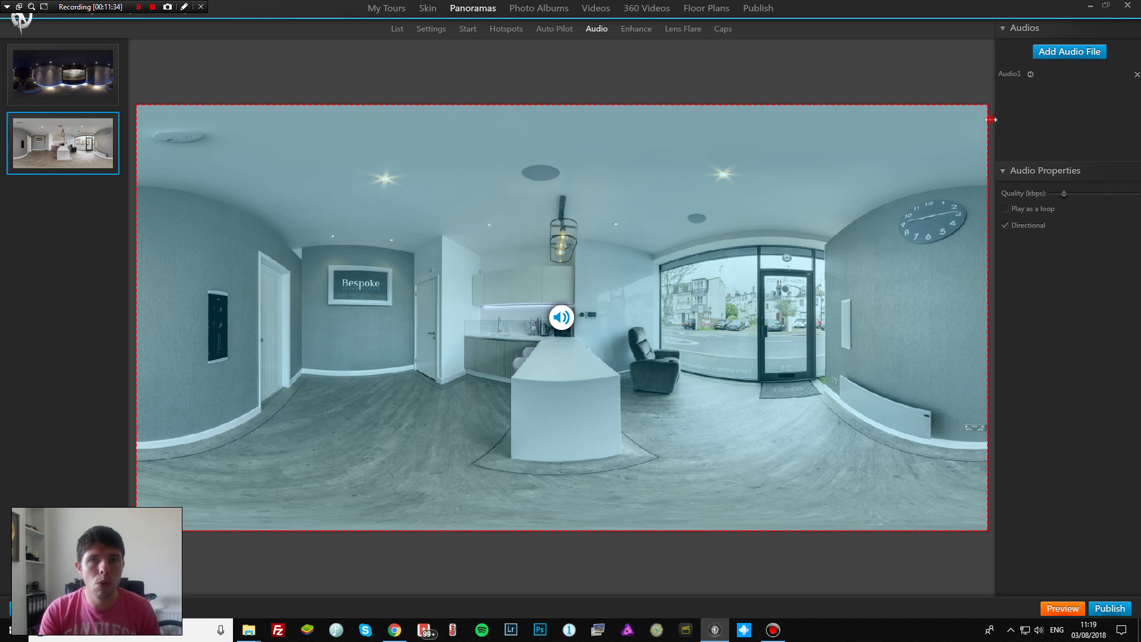
left_click_drag(988, 104, 662, 232)
left_click_drag(563, 324, 740, 325)
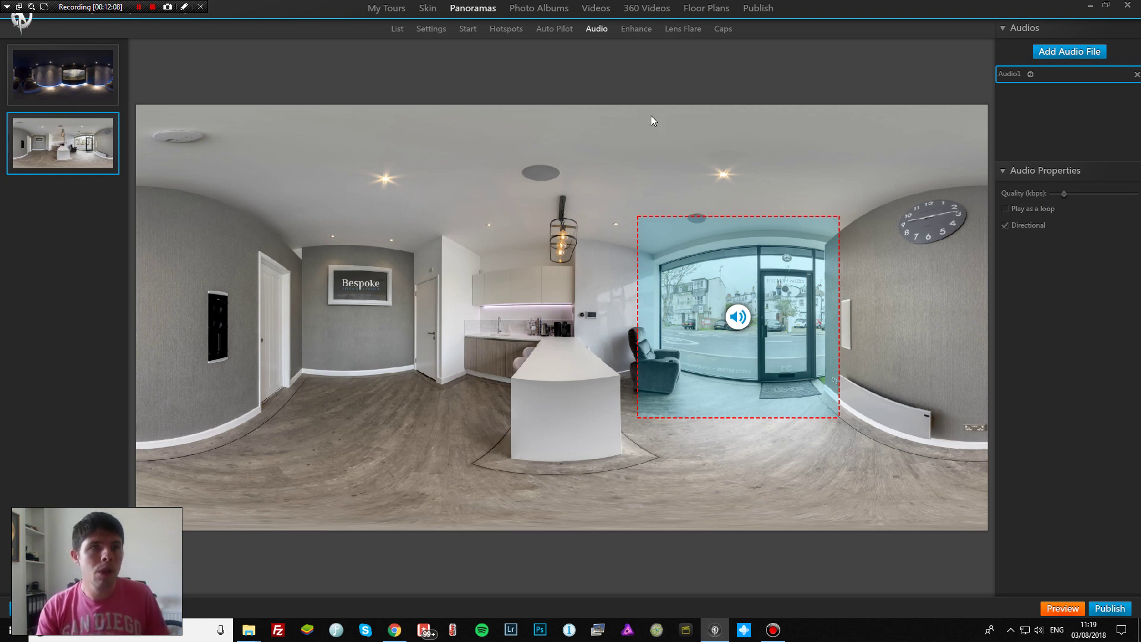
Enhance the Reception panorama with contrast 1.05, brightness 1.08, saturation 1.10, gamma 1.09 and sharpen radius 0.08.
left_click(639, 31)
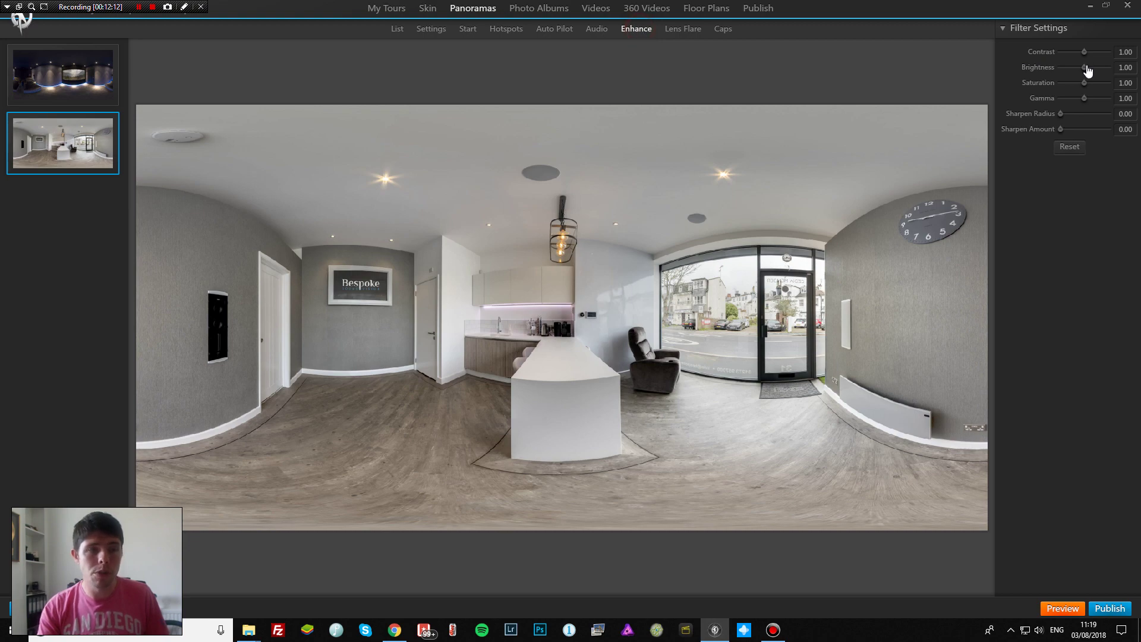
mouse_move(1087, 71)
left_mouse_down()
mouse_move(1090, 87)
mouse_move(1113, 90)
mouse_move(1086, 89)
left_mouse_up()
left_click_drag(1084, 98, 1067, 122)
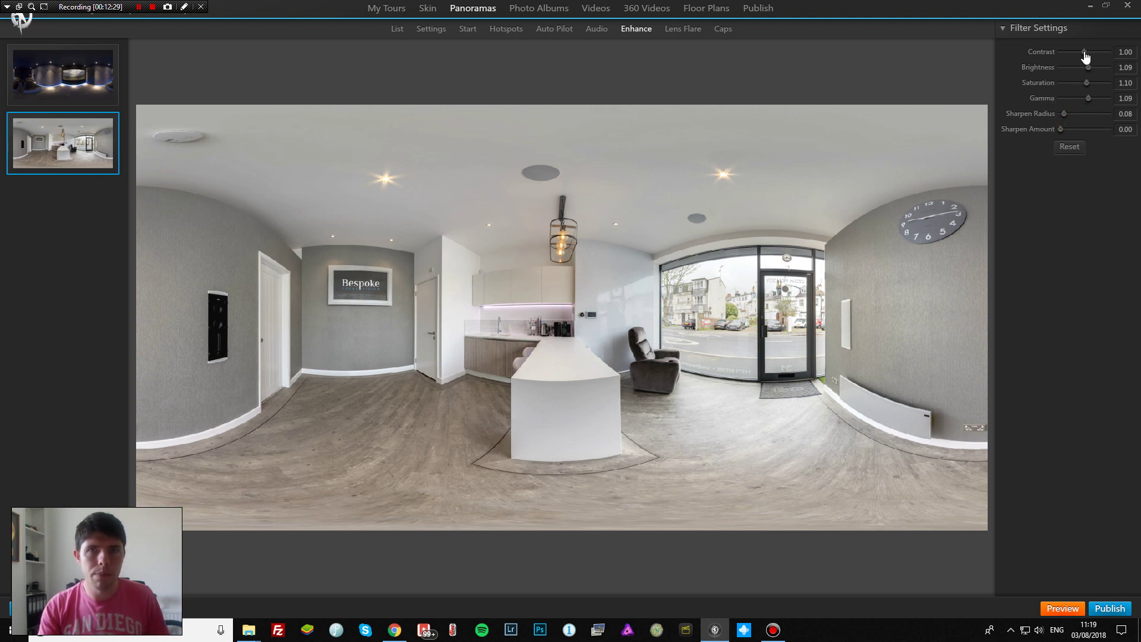
left_click(1086, 54)
left_click_drag(1087, 57, 1088, 72)
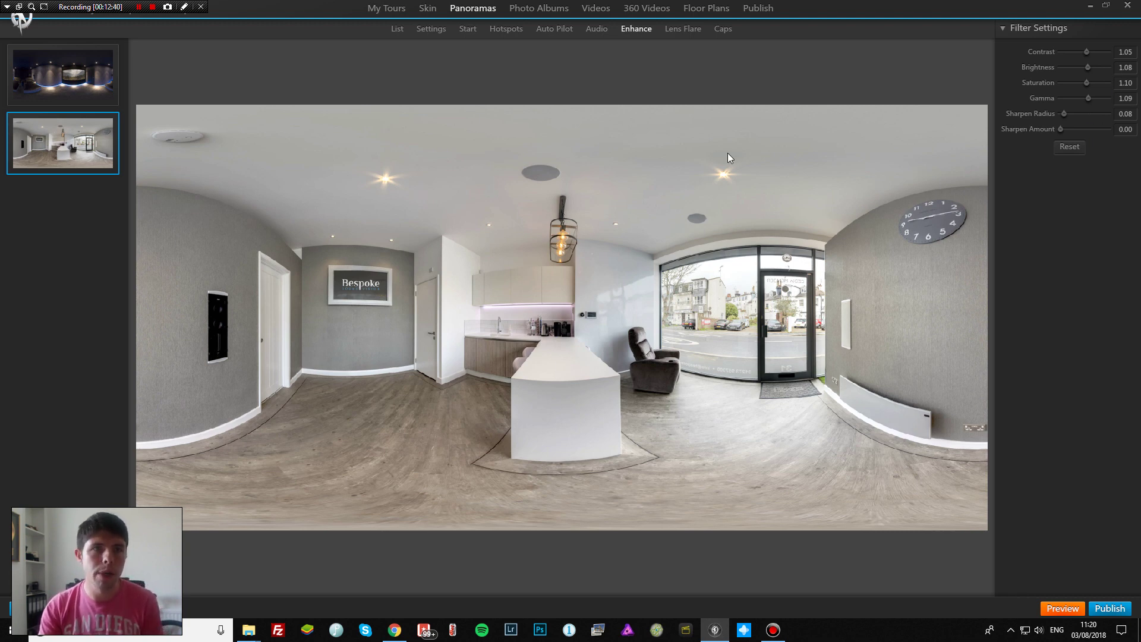
Add two lens flares to the Reception panorama, one at each of the two large bright ceiling spotlights.
left_click(682, 29)
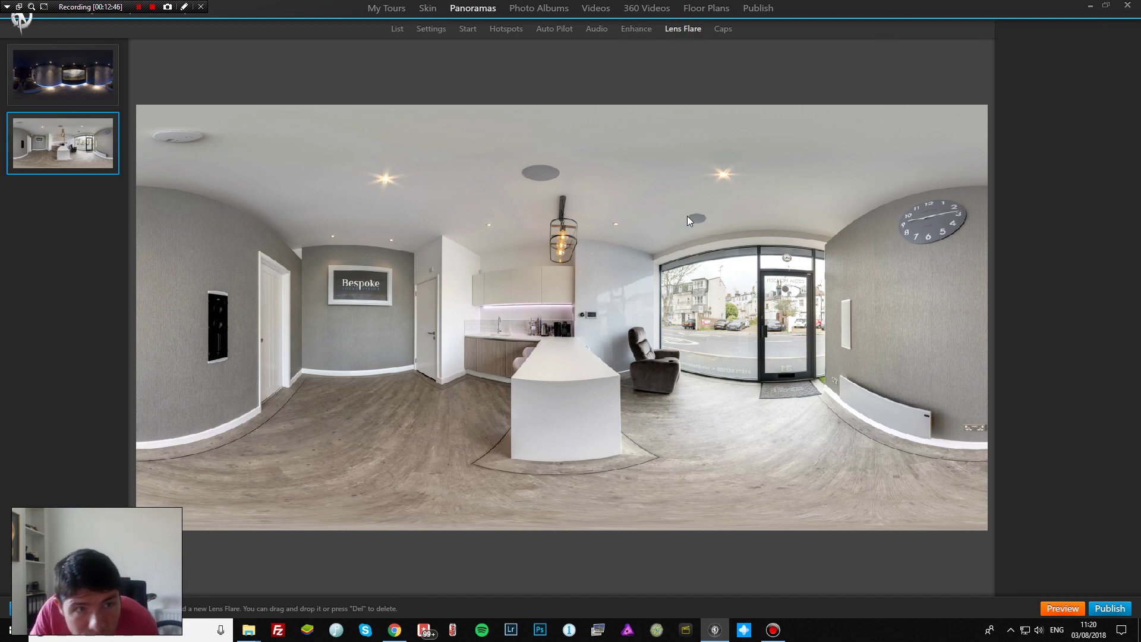
double_click(589, 291)
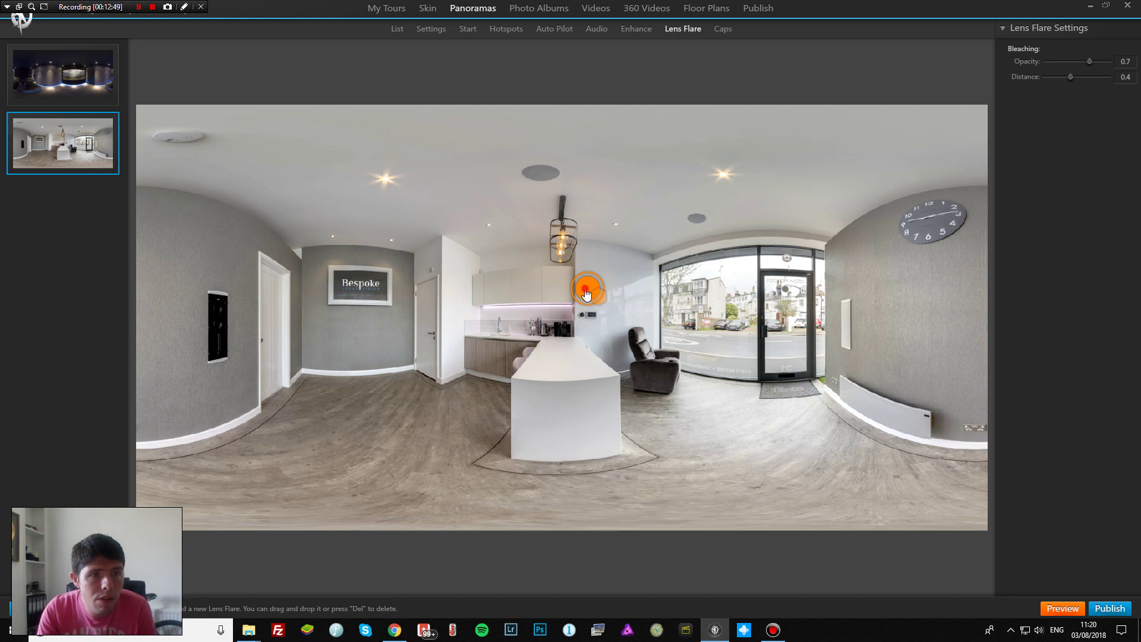
left_click_drag(587, 293, 671, 278)
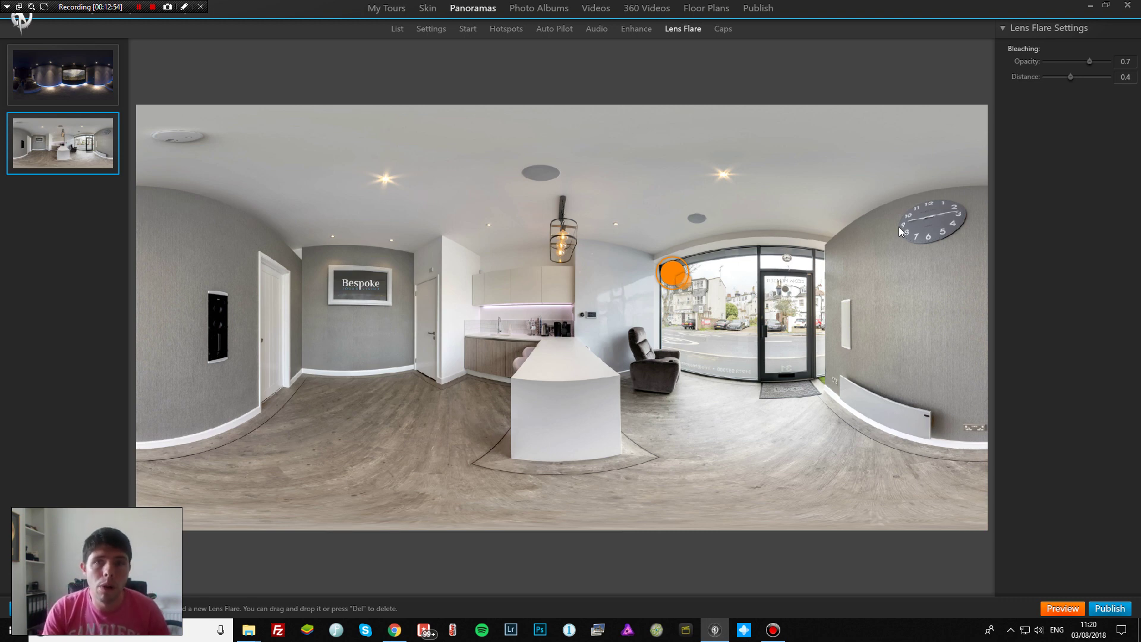
left_click_drag(678, 278, 675, 280)
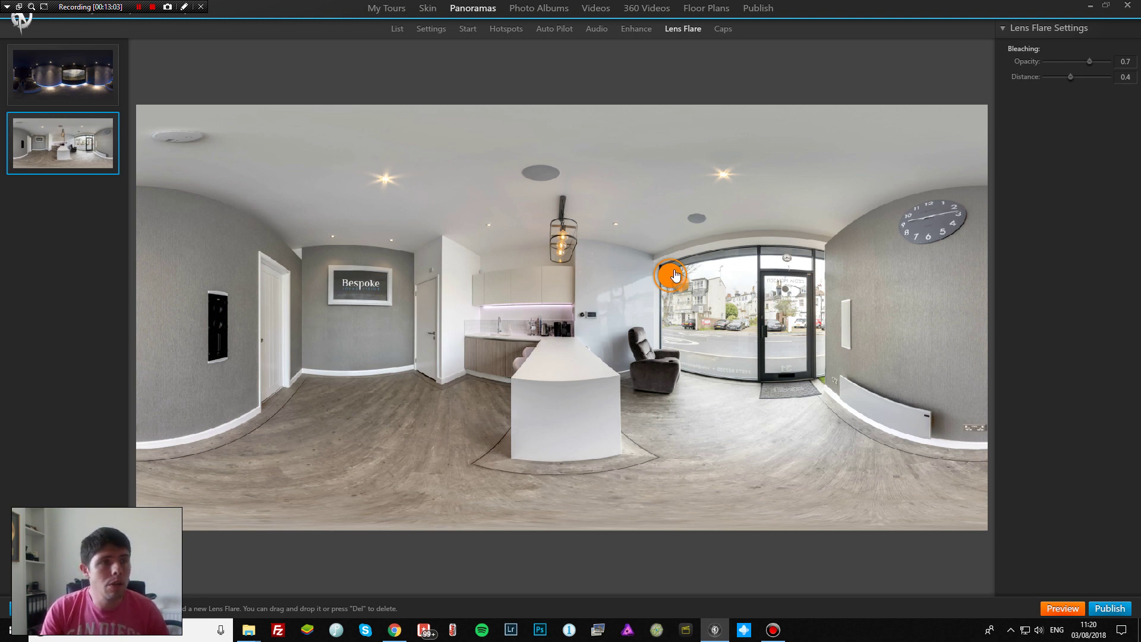
mouse_move(676, 275)
left_mouse_down()
mouse_move(515, 204)
mouse_move(390, 182)
left_mouse_up()
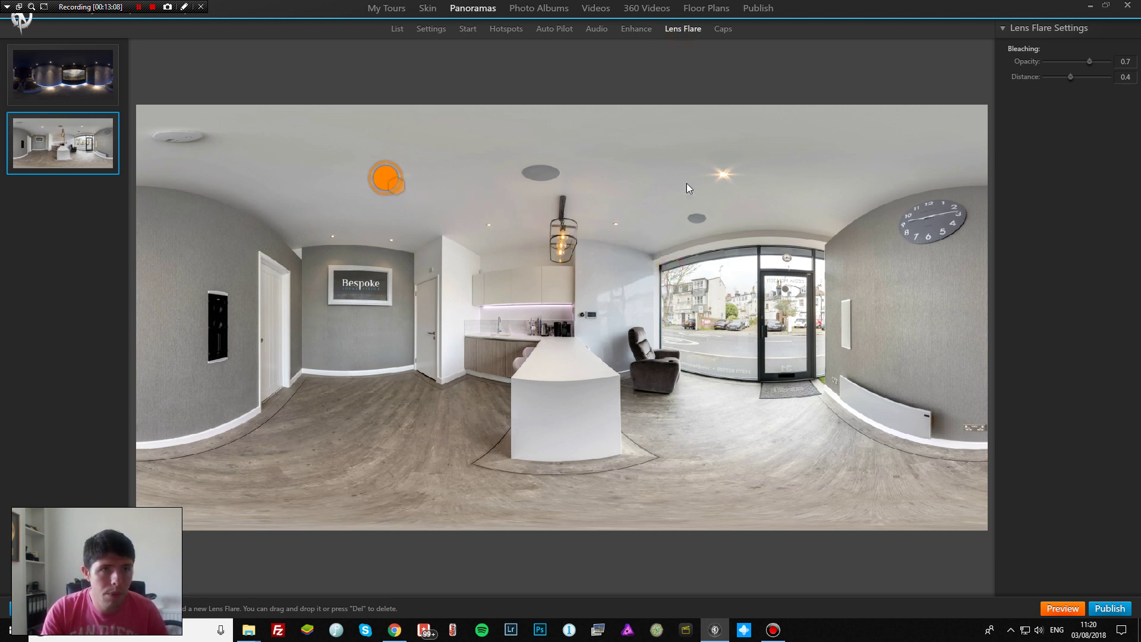
double_click(723, 174)
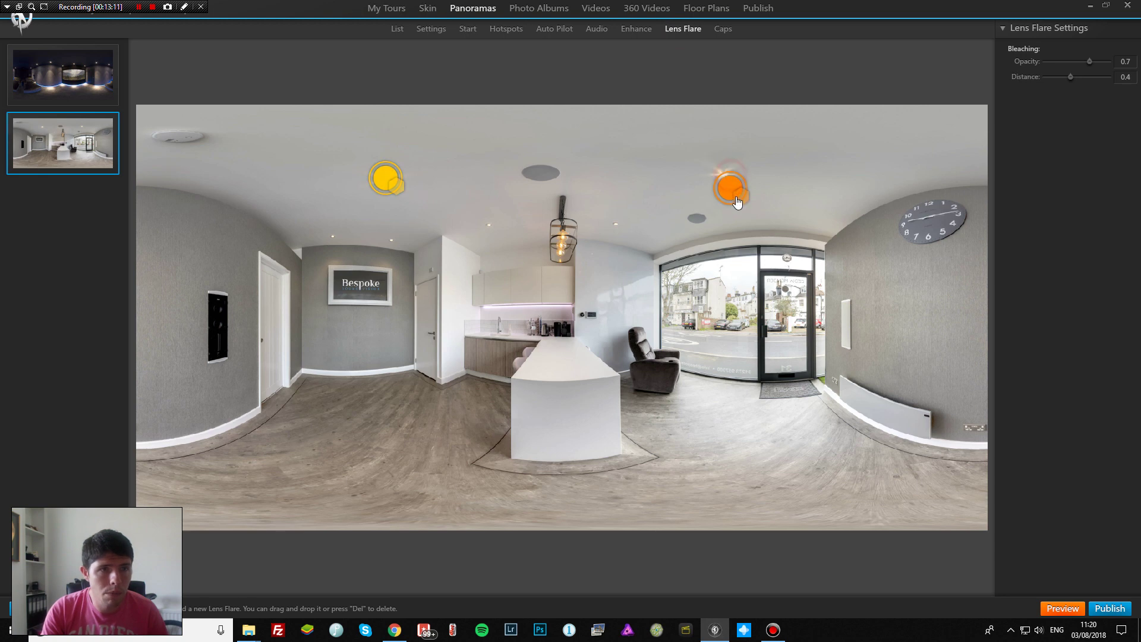
Add the Nadir Logo Black - 2 image as the tripod cap, sized 0.2 with Rotate with Panorama disabled.
left_click(729, 34)
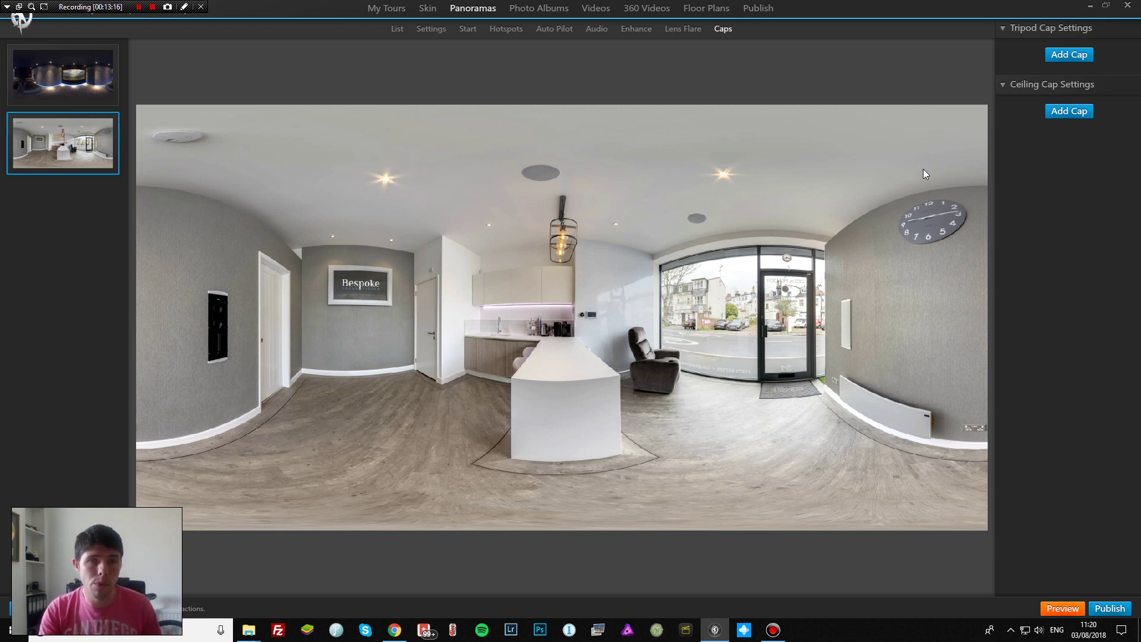
left_click(1067, 55)
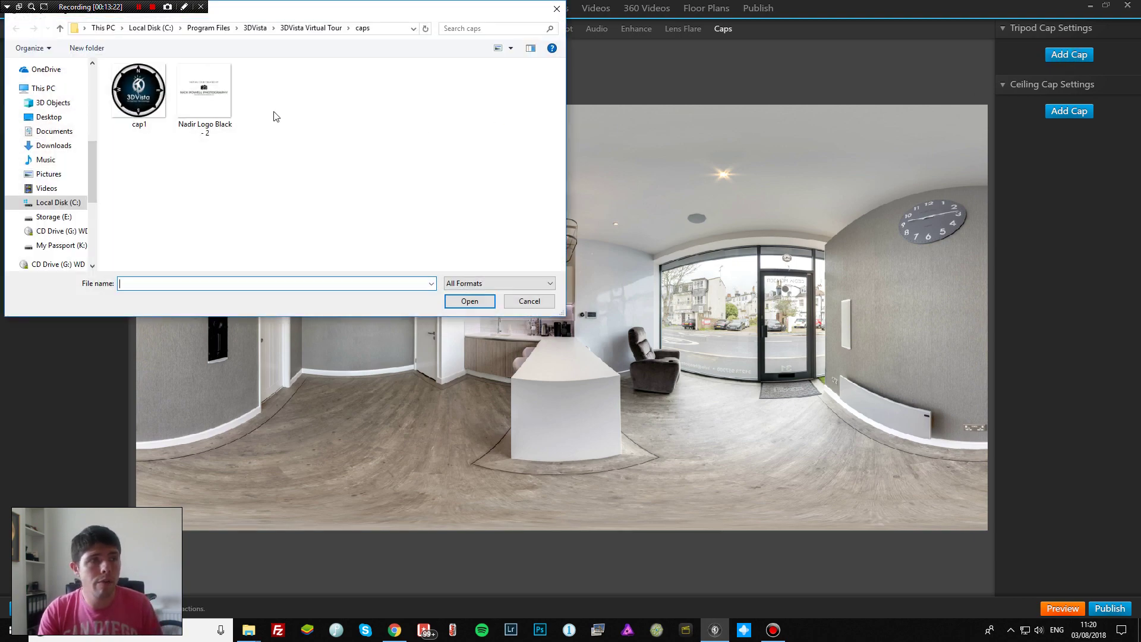
left_click(202, 100)
double_click(202, 100)
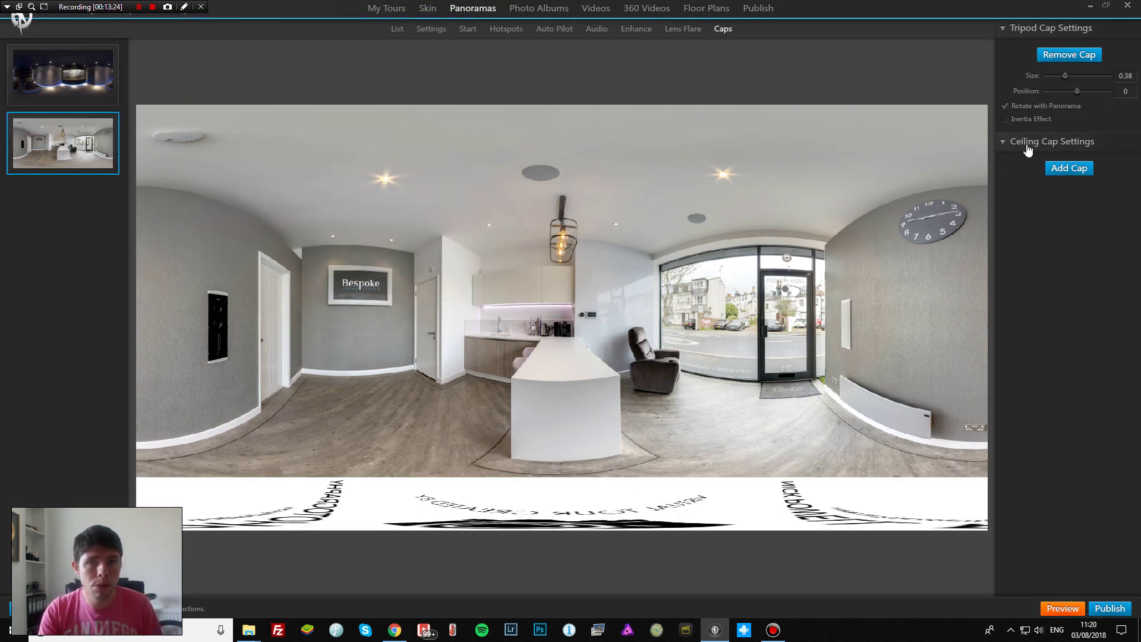
left_click_drag(1067, 81, 1053, 80)
left_click_drag(1055, 80, 1055, 80)
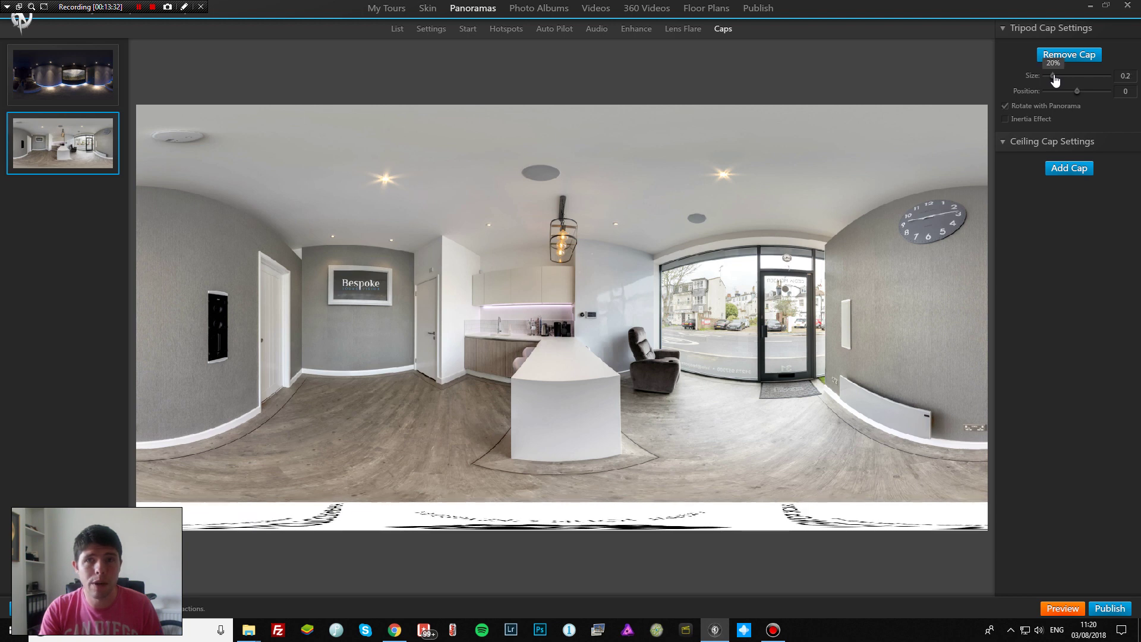
left_click(1056, 111)
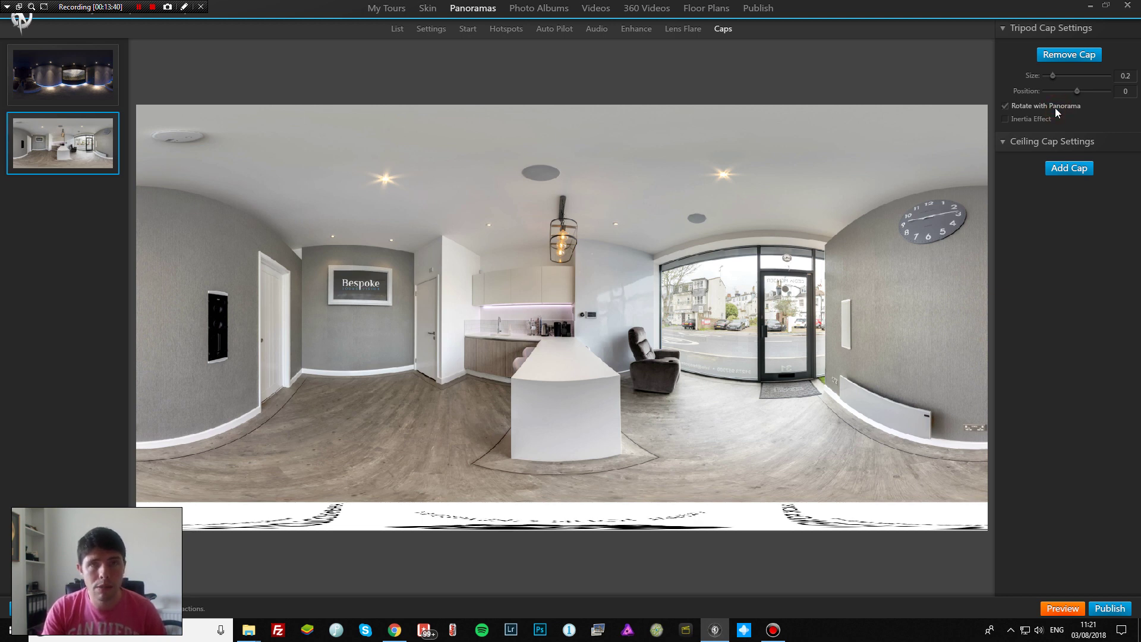
left_click(1056, 110)
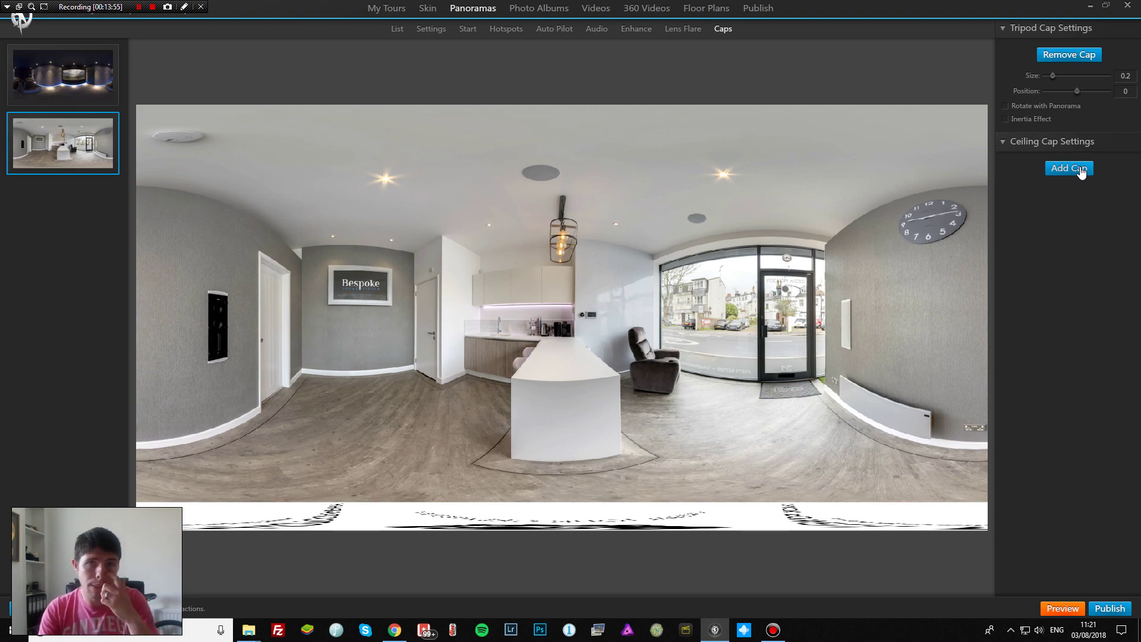
Add the cap1 image as the ceiling cap, sized 0.2 with Rotate with Panorama disabled.
left_click(1069, 168)
left_click(128, 104)
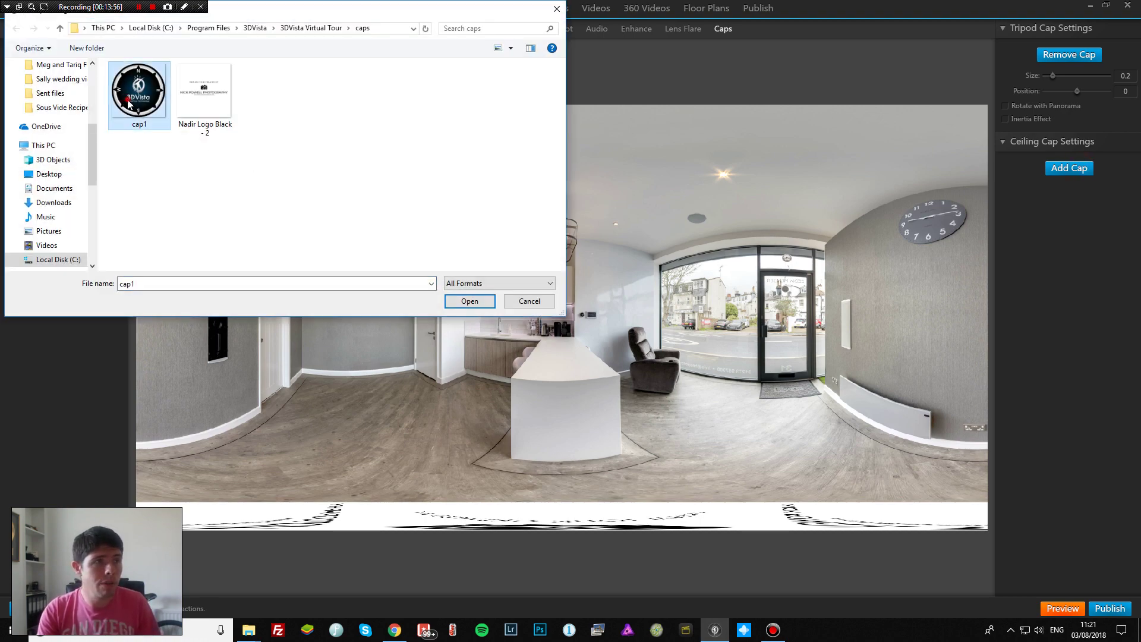
double_click(129, 104)
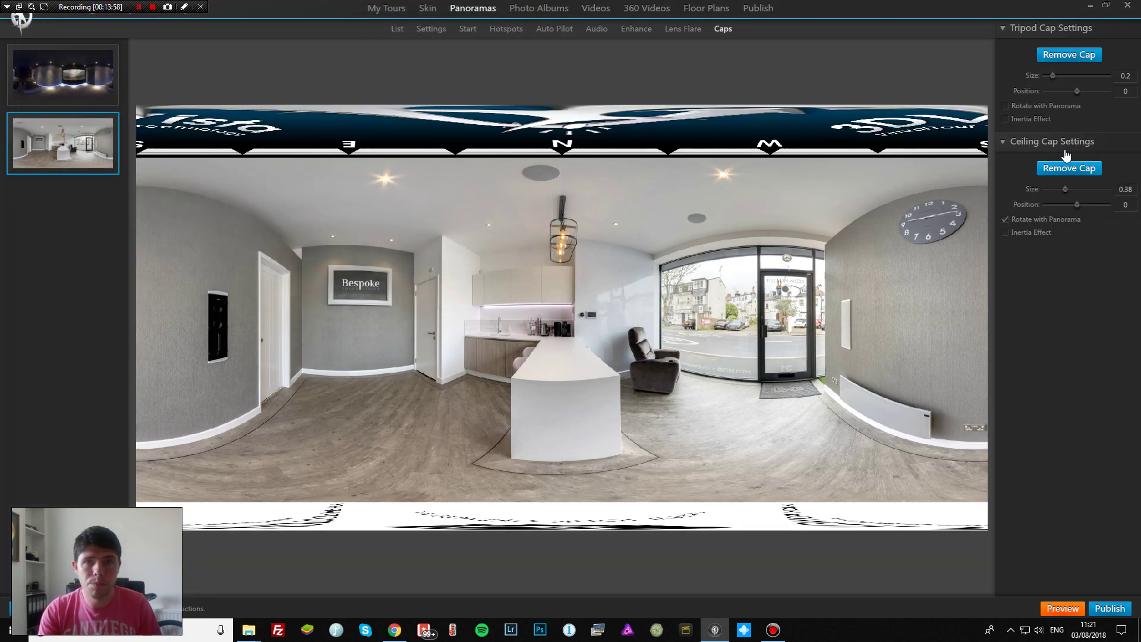
left_click(1065, 190)
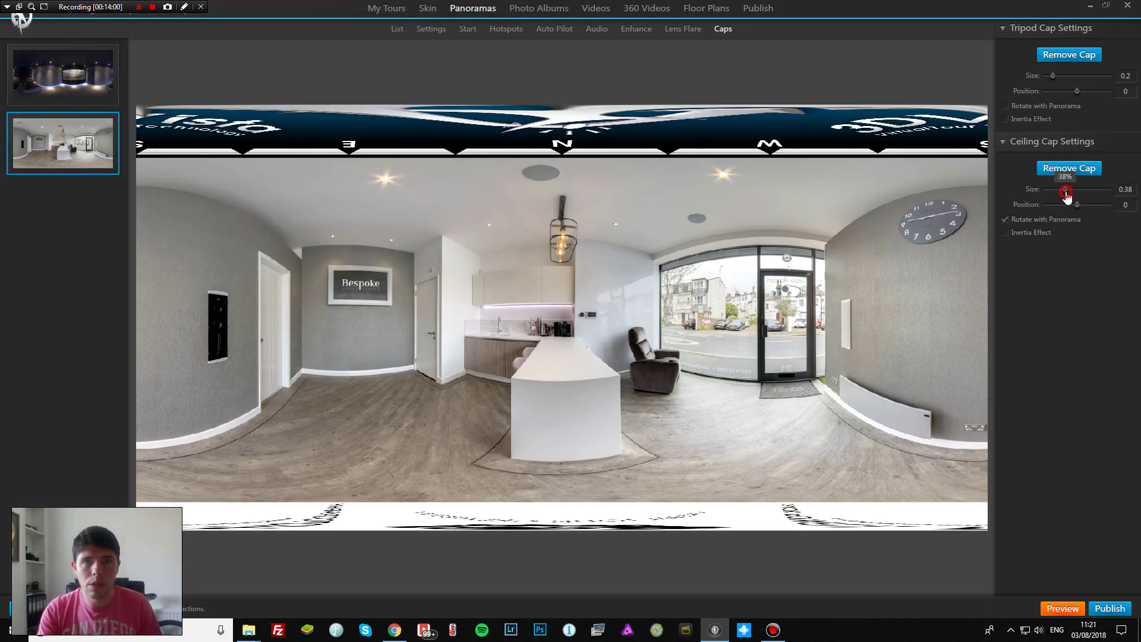
left_click_drag(1066, 193, 1053, 194)
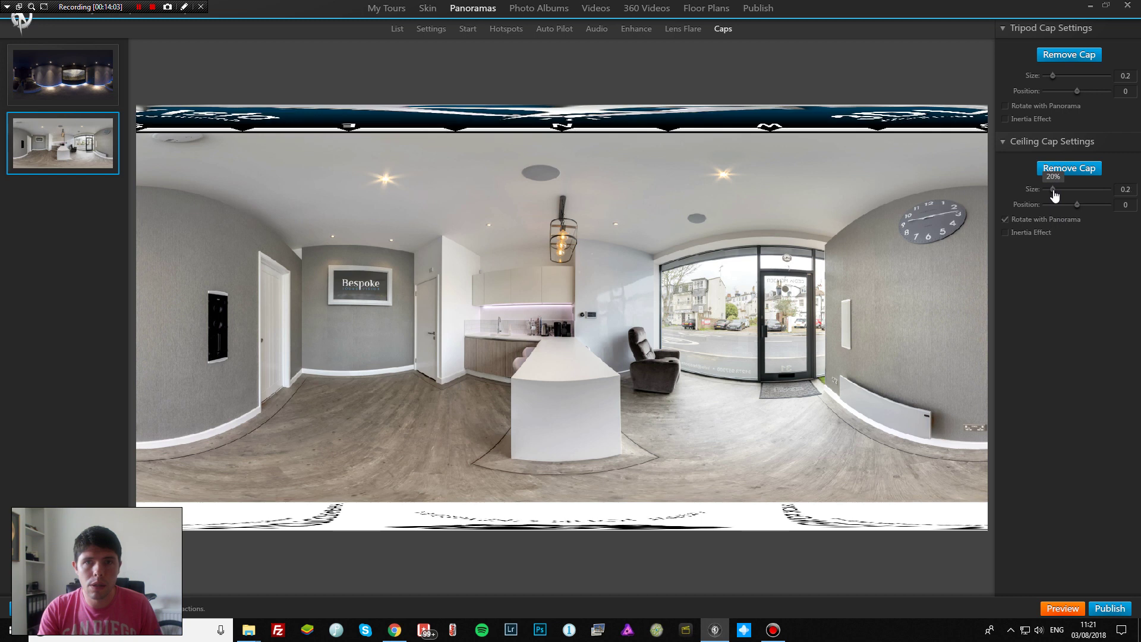
left_click(1049, 218)
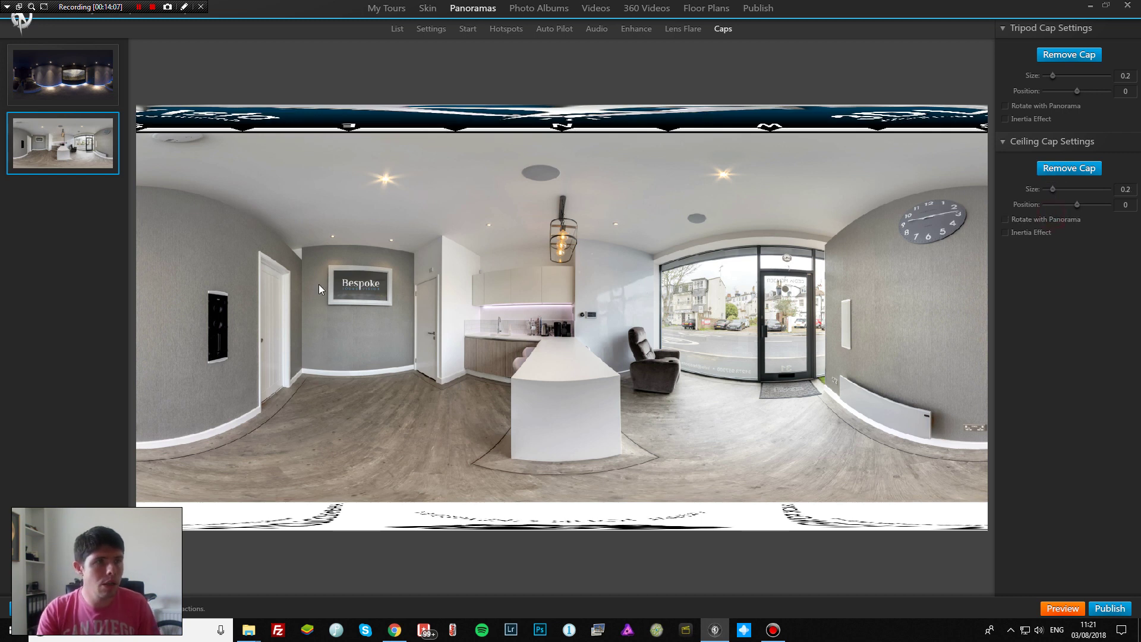
Open the hotspots of the home cinema panorama and frame the black door beside the projection screen.
left_click(509, 31)
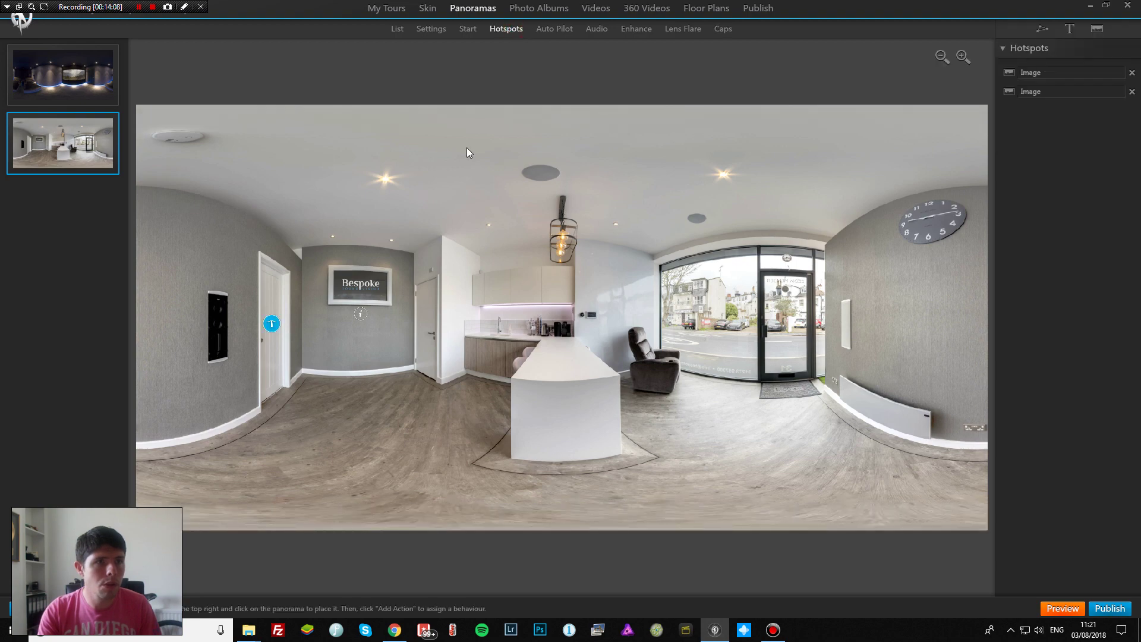
left_click(82, 74)
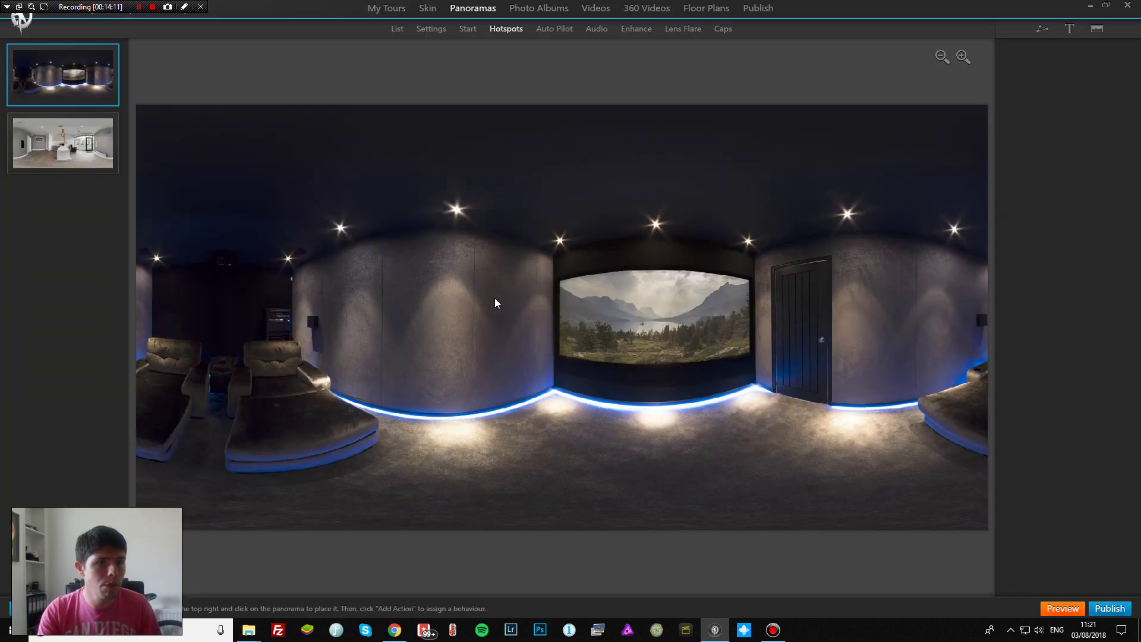
scroll(613, 363, "up", 8)
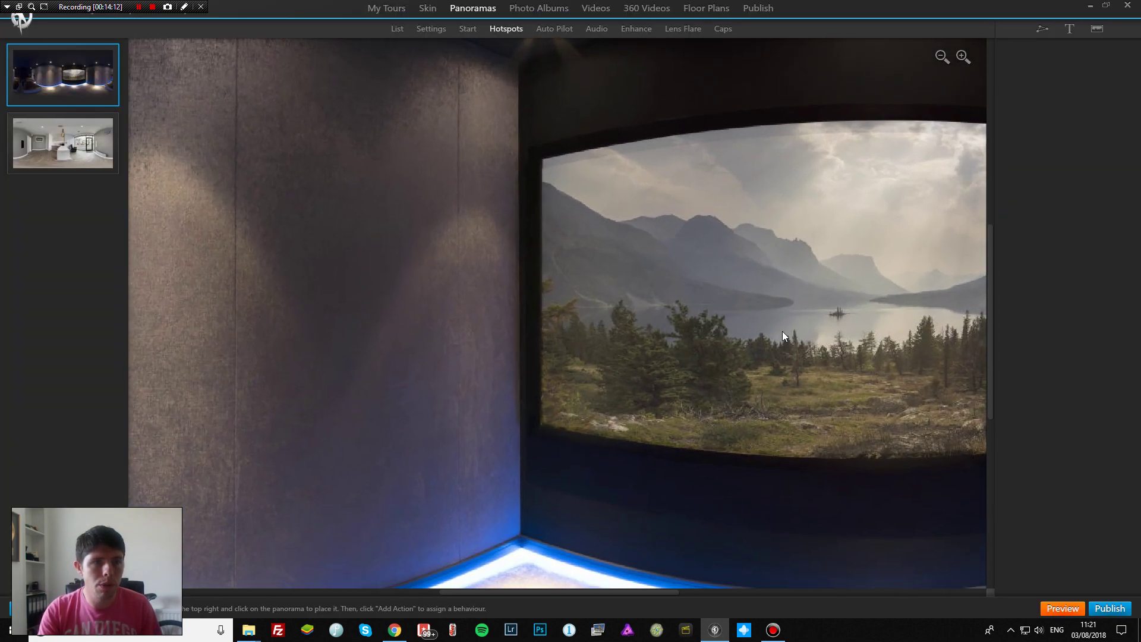
left_click_drag(782, 330, 323, 334)
left_click_drag(850, 286, 683, 296)
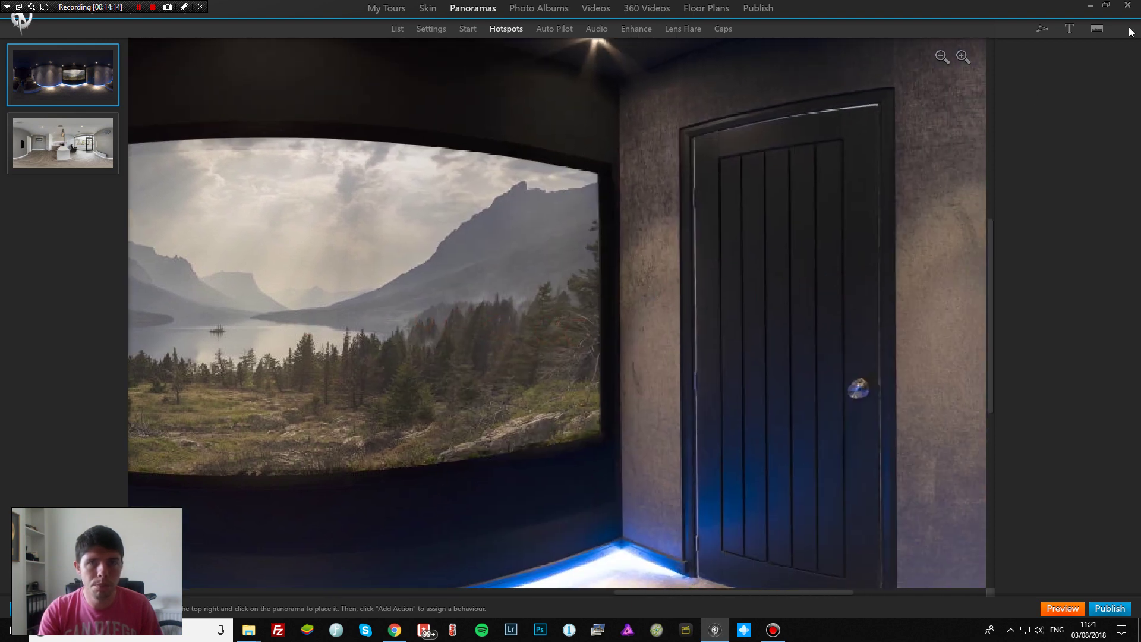
left_click(1098, 31)
left_click(713, 302)
double_click(713, 302)
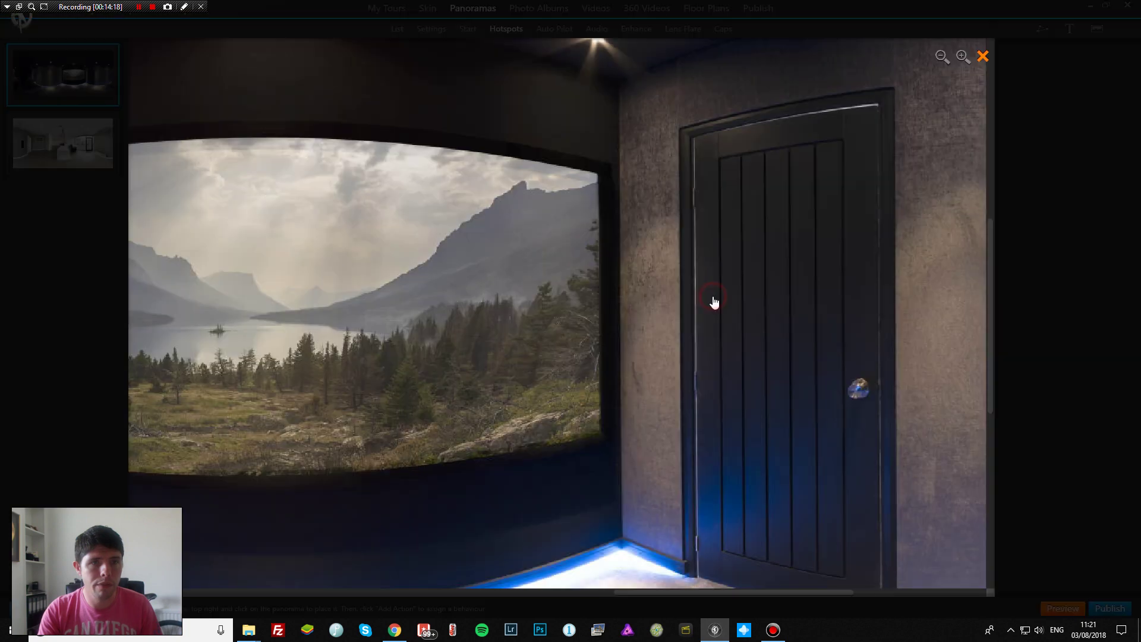
left_click(771, 294)
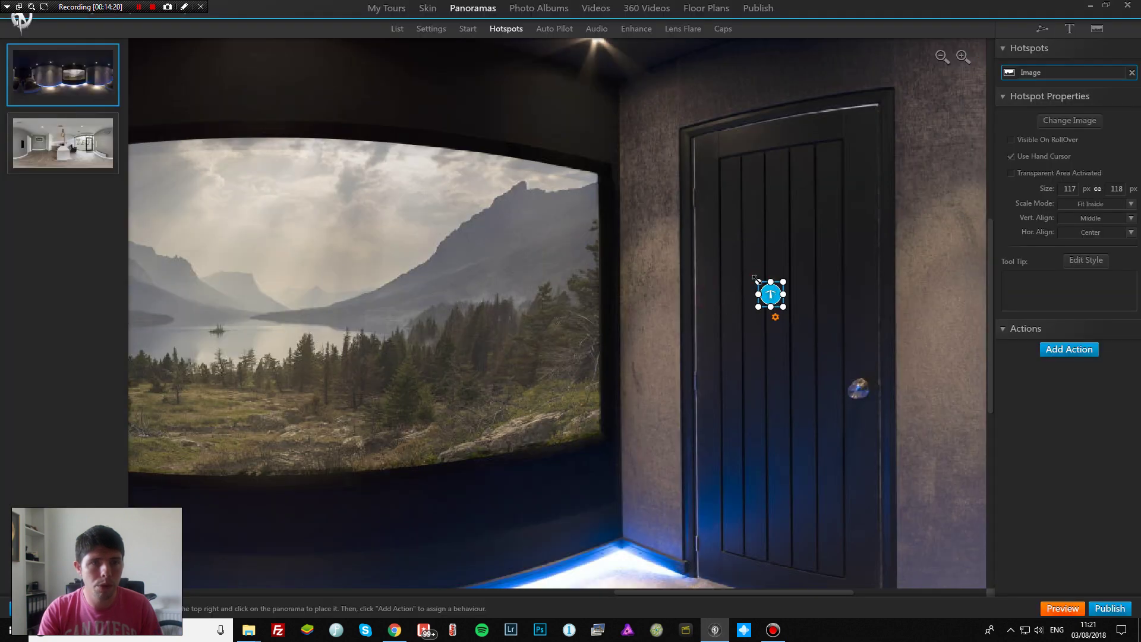
mouse_move(759, 281)
left_mouse_down()
mouse_move(721, 239)
mouse_move(749, 268)
left_mouse_up()
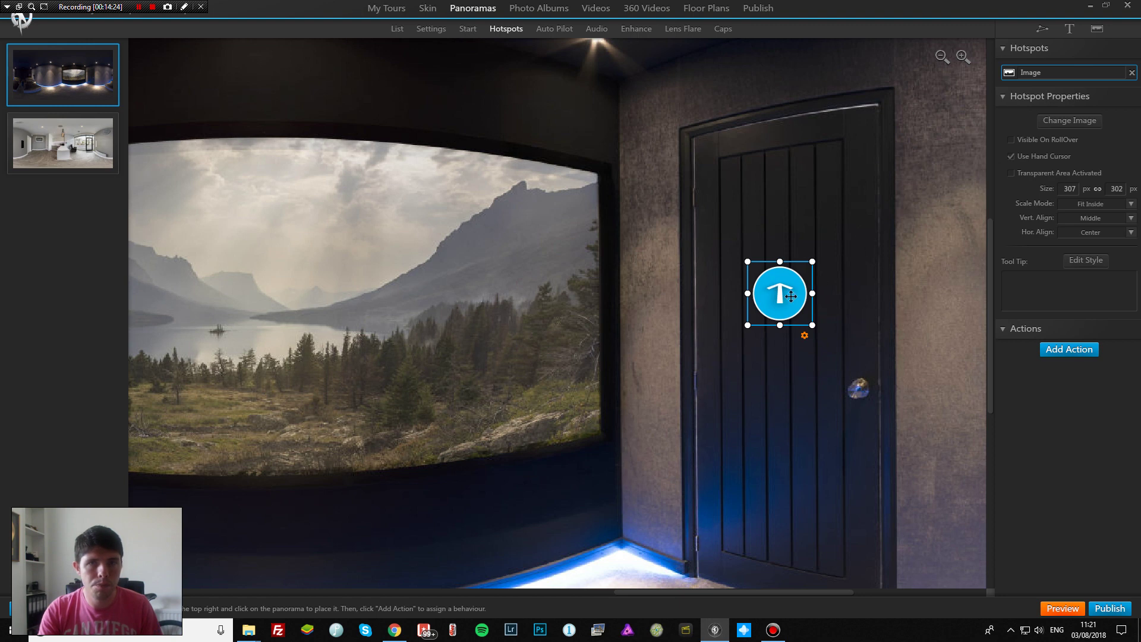
left_click(1131, 72)
Place the White hotspot image from the Doors type on the black cinema door, about 348 × 340 px.
left_click(1097, 30)
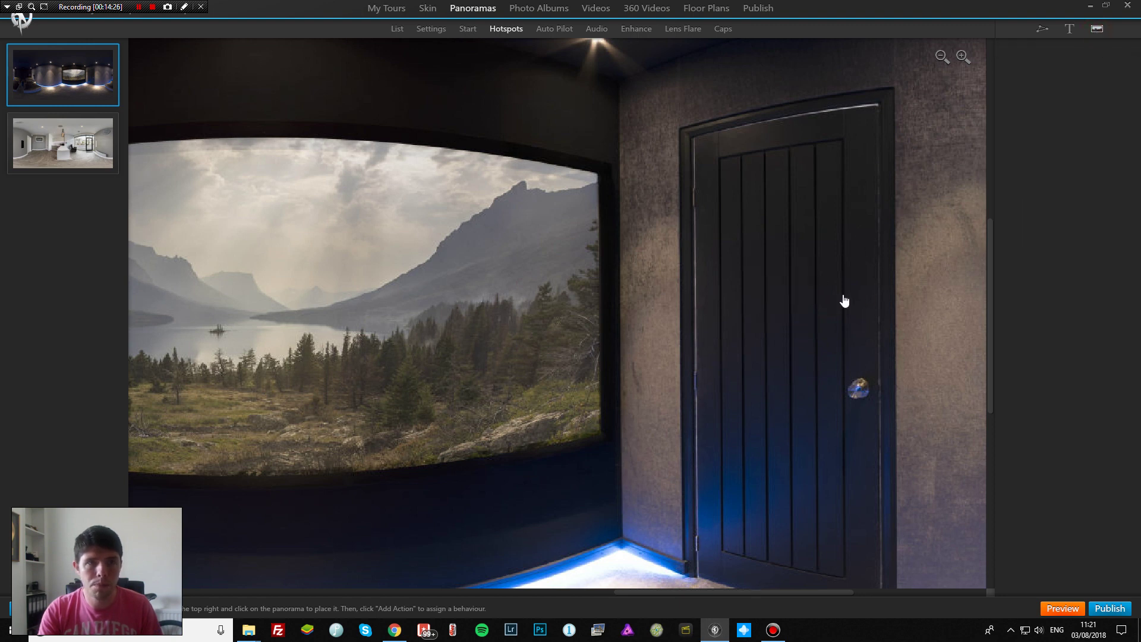
left_click(842, 301)
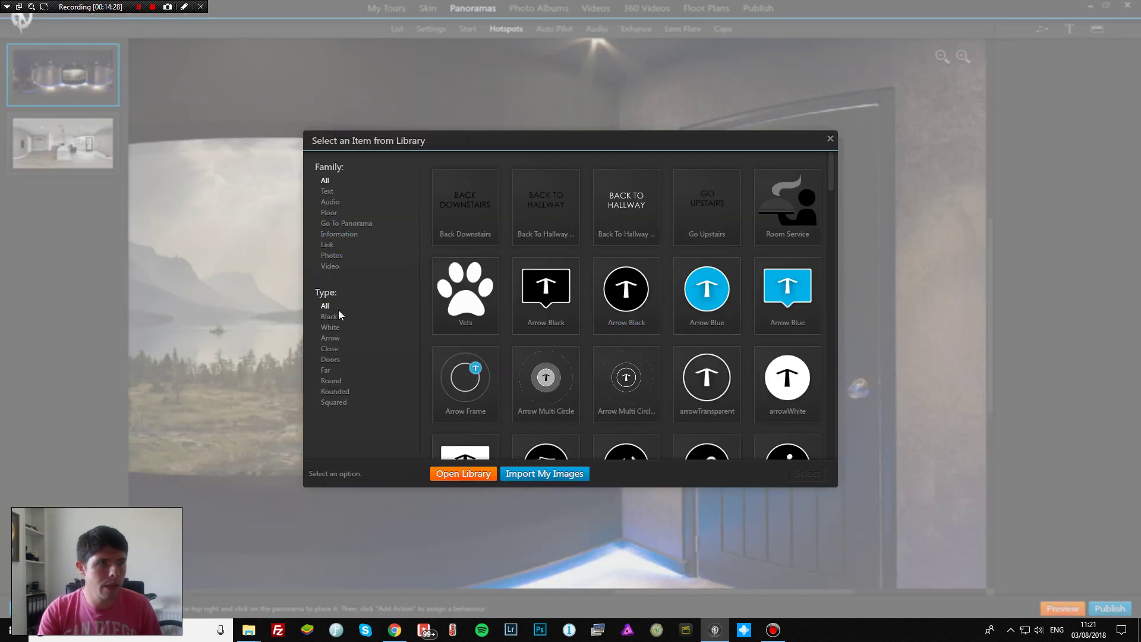
left_click(335, 360)
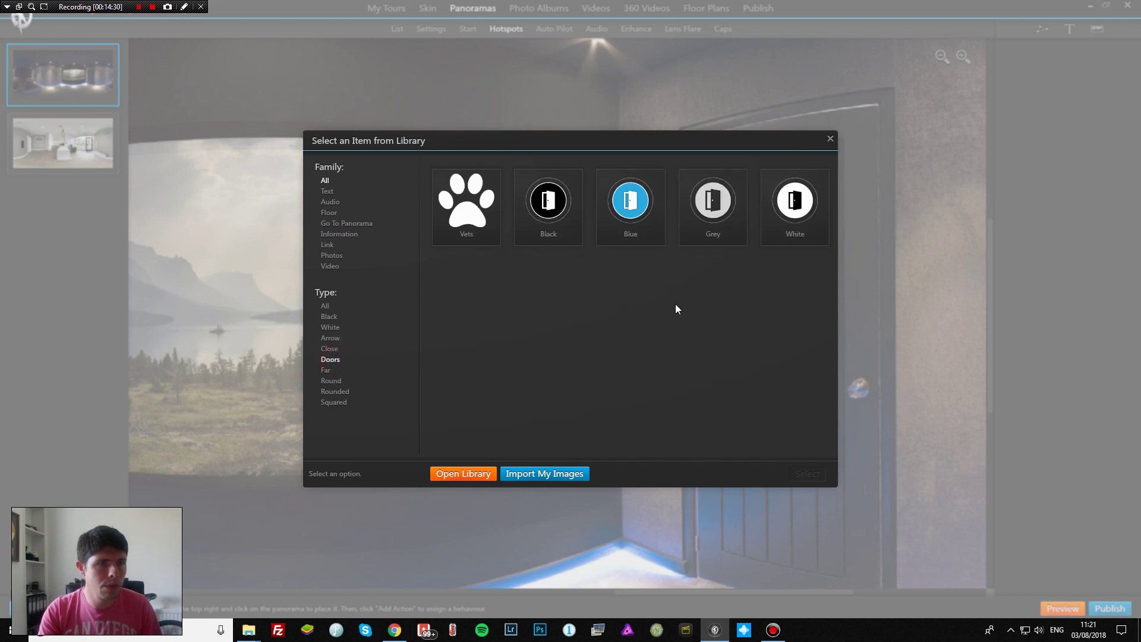
double_click(791, 209)
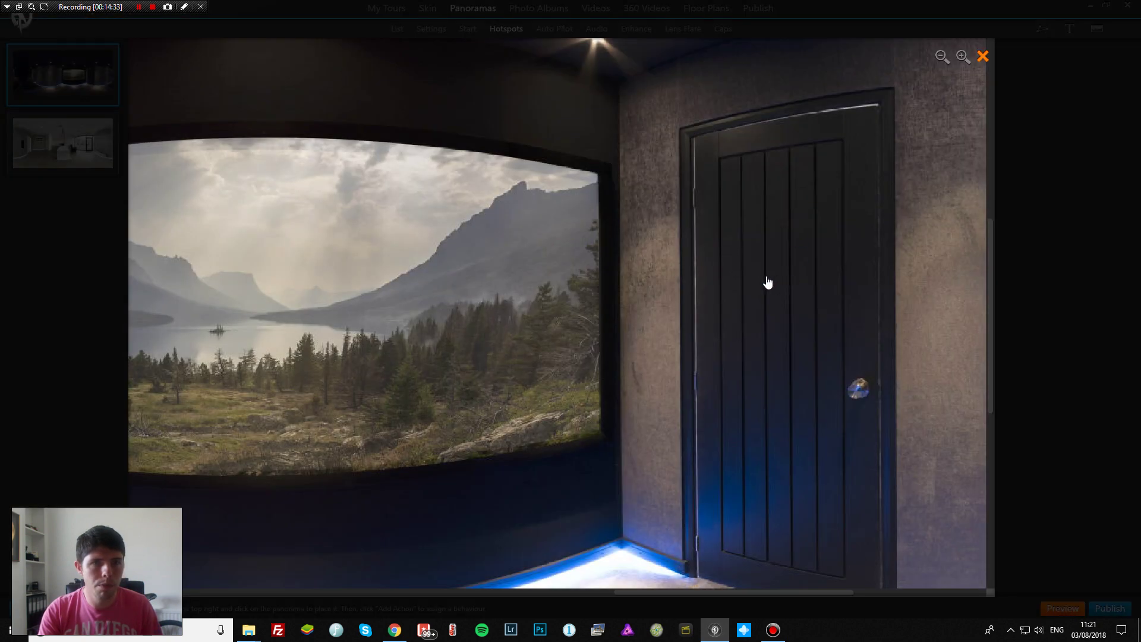
left_click_drag(766, 276, 731, 238)
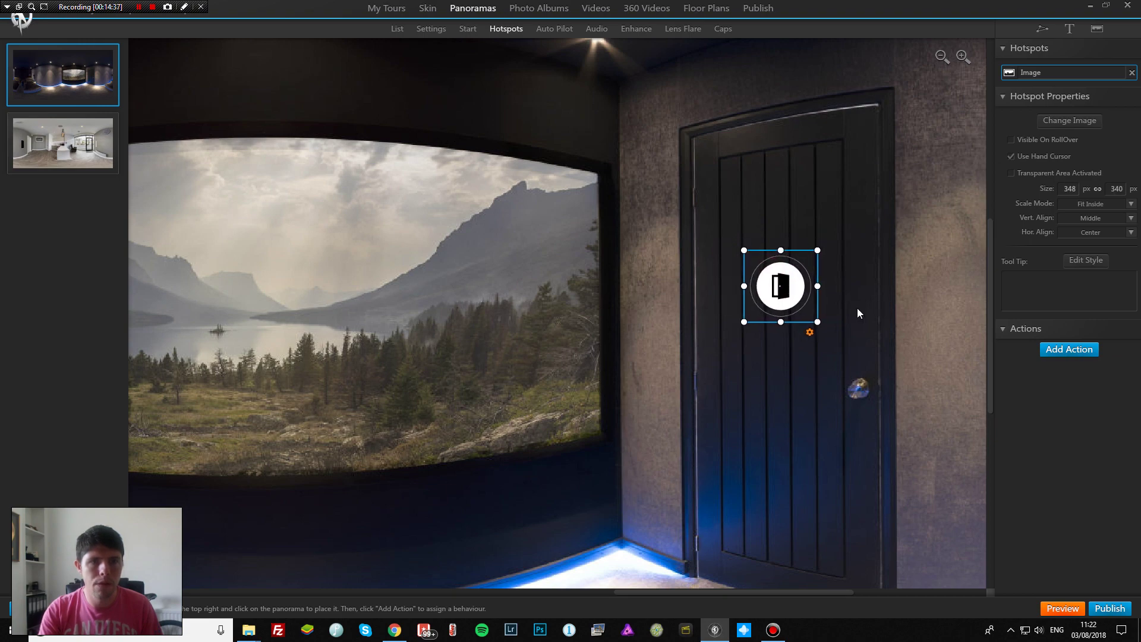
Add an On Click action to the door hotspot with the Open Panorama behaviour targeting Reception.
left_click(1091, 349)
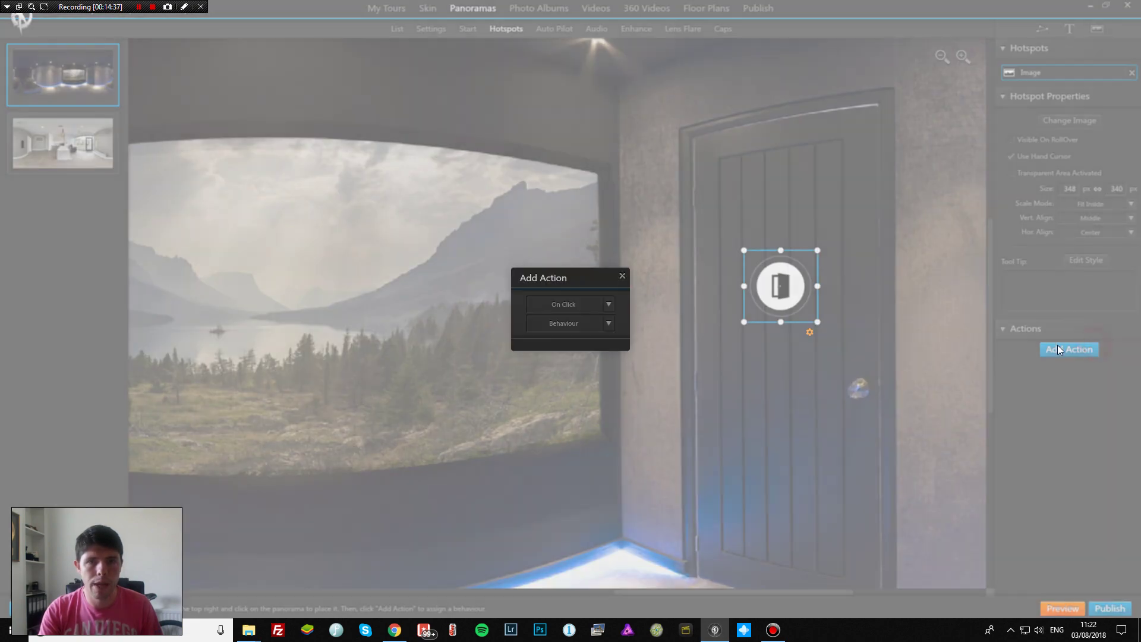
left_click(609, 324)
left_click(569, 337)
left_click(349, 290)
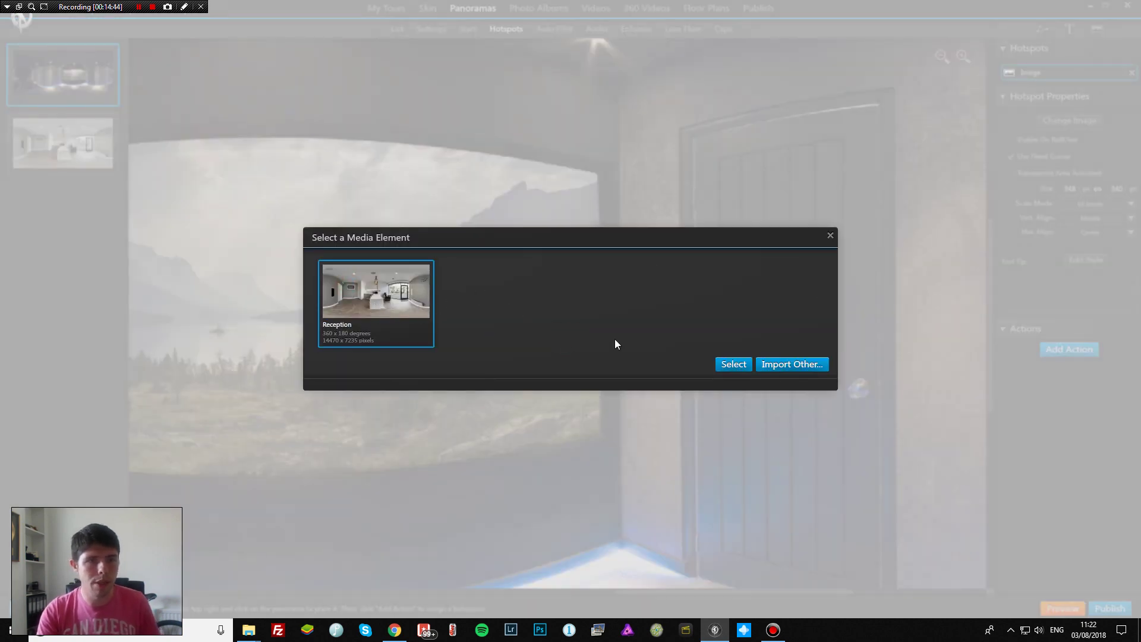
left_click(744, 366)
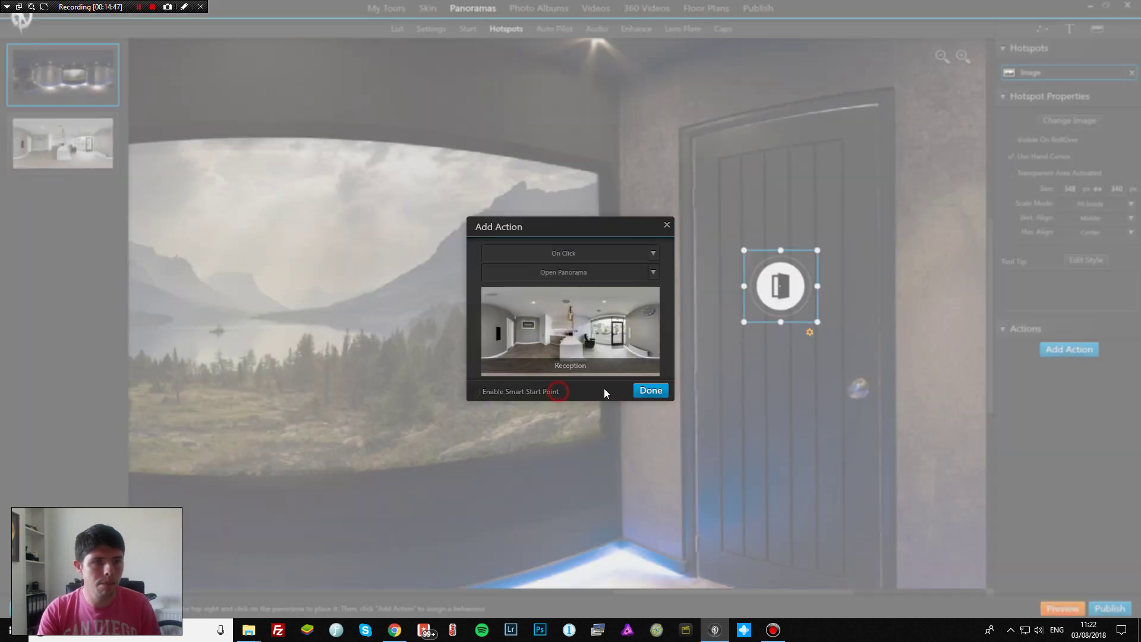
left_click(651, 392)
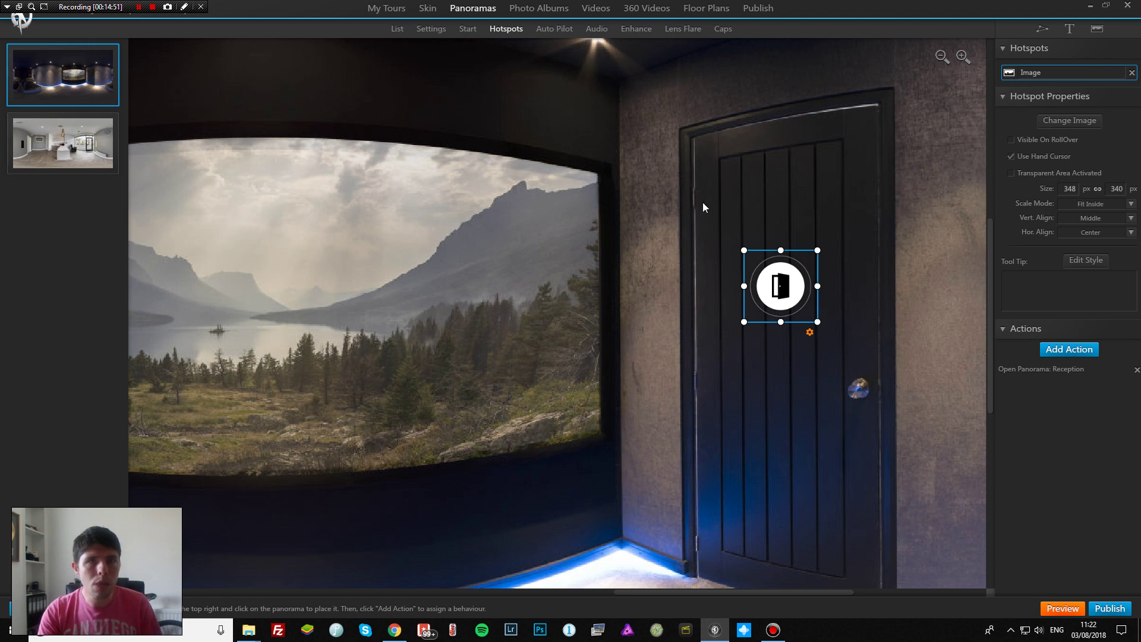
Draw a container in the skin, about 12% wide and 22% high, and place it in the main viewer's upper-left corner.
left_click(429, 9)
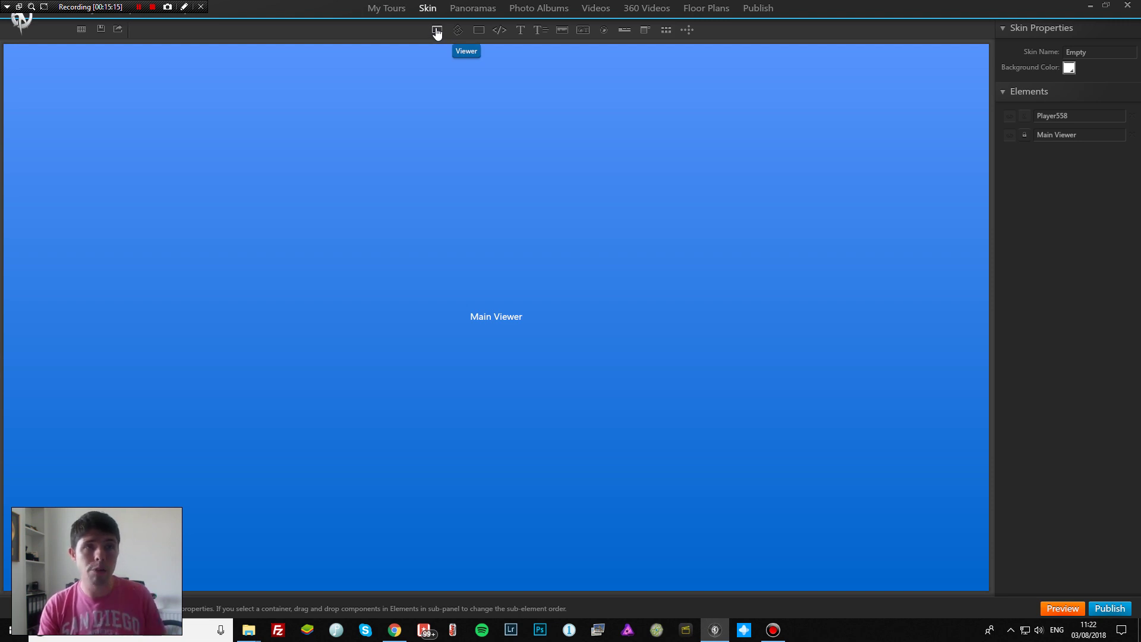
left_click(479, 31)
left_click_drag(420, 152, 539, 270)
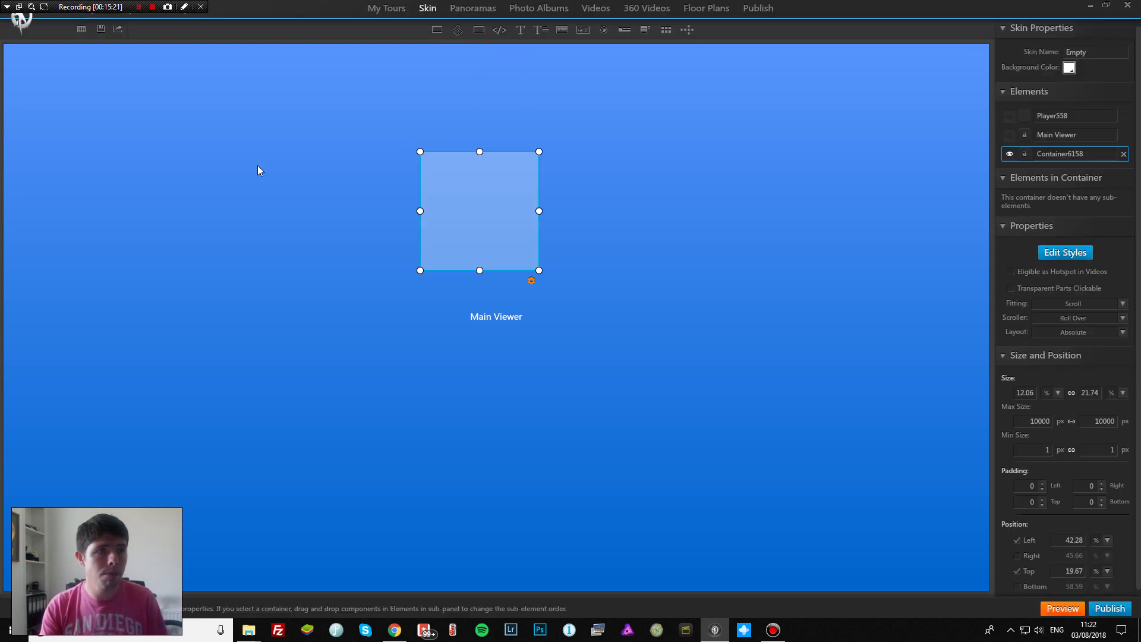
left_click(466, 202)
left_click_drag(429, 153, 18, 41)
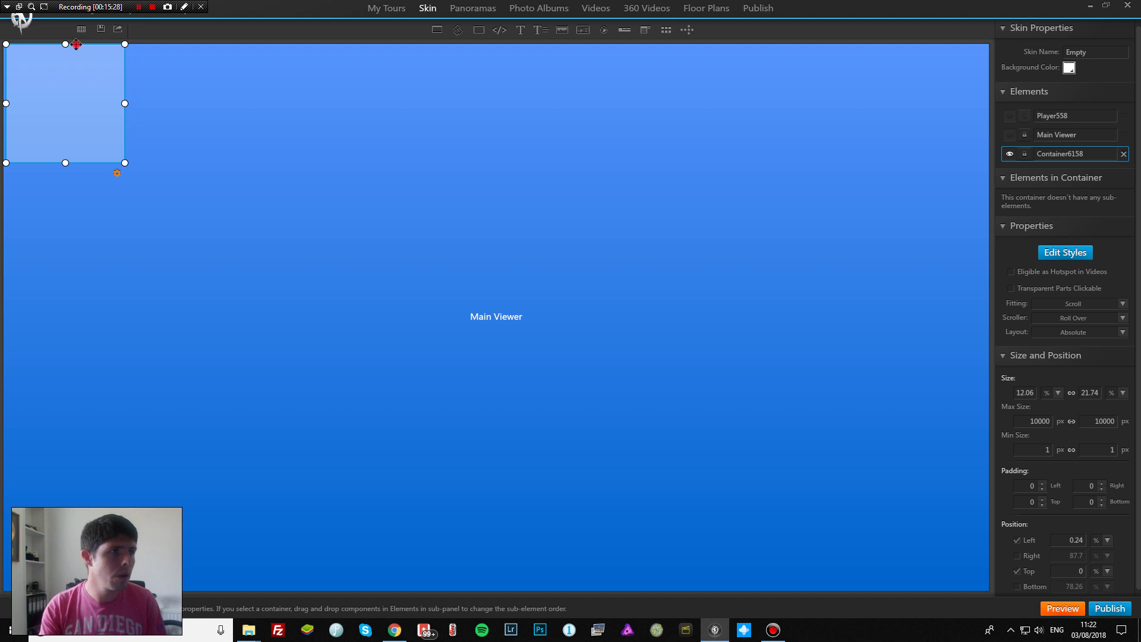
left_click_drag(71, 44, 65, 46)
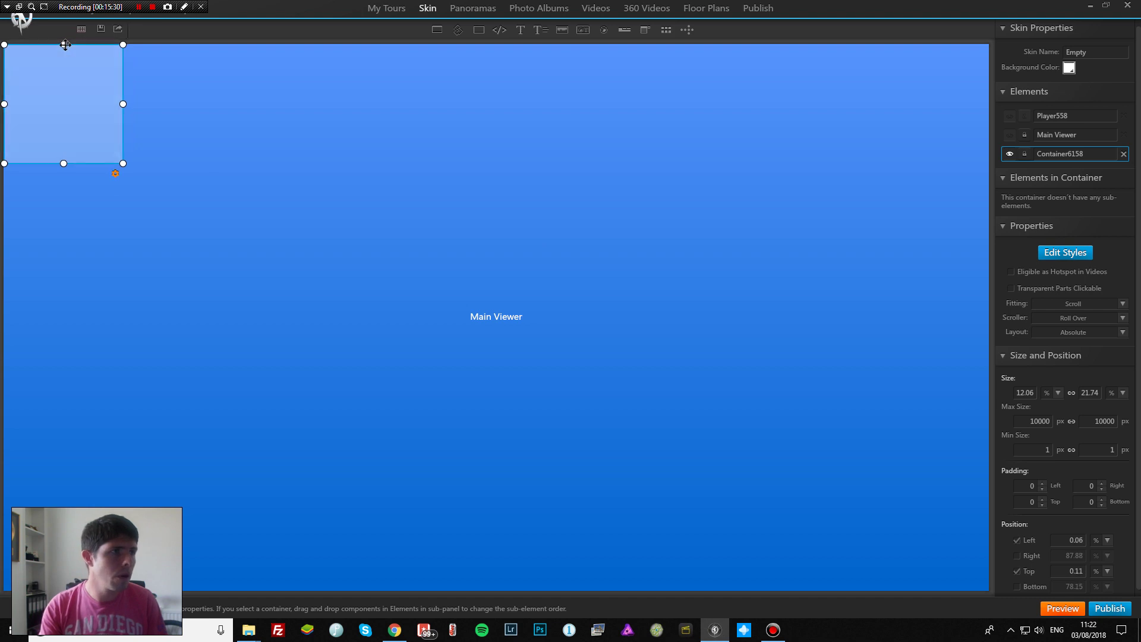
Enlarge the corner container to about 26.3% wide and 28.6% high.
left_click(120, 163)
left_click(106, 111)
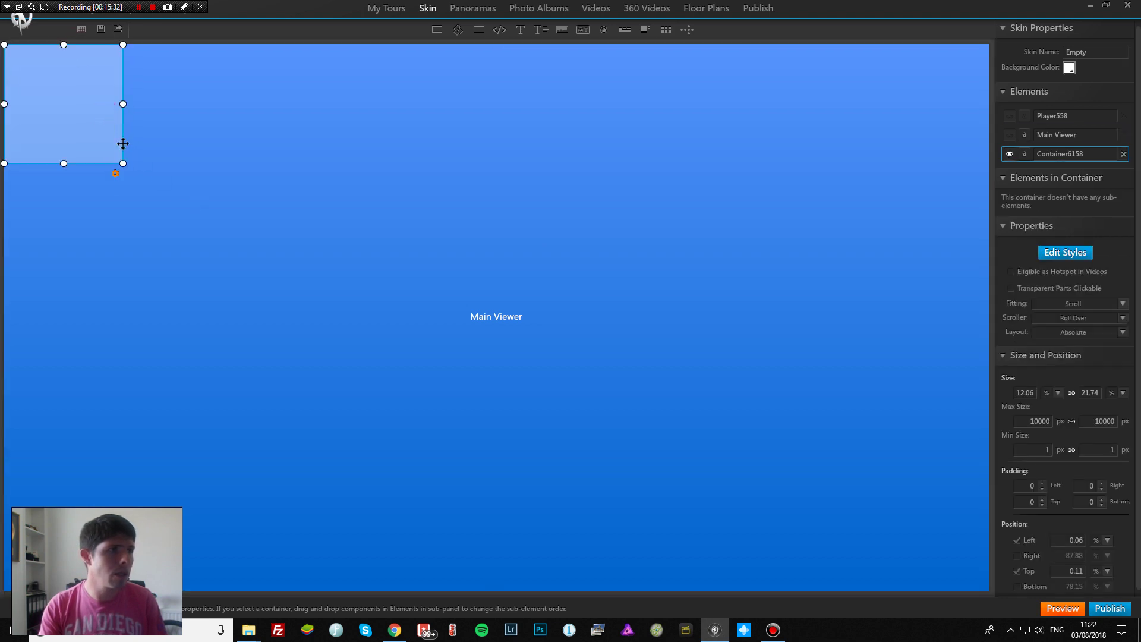
left_click_drag(122, 166, 263, 202)
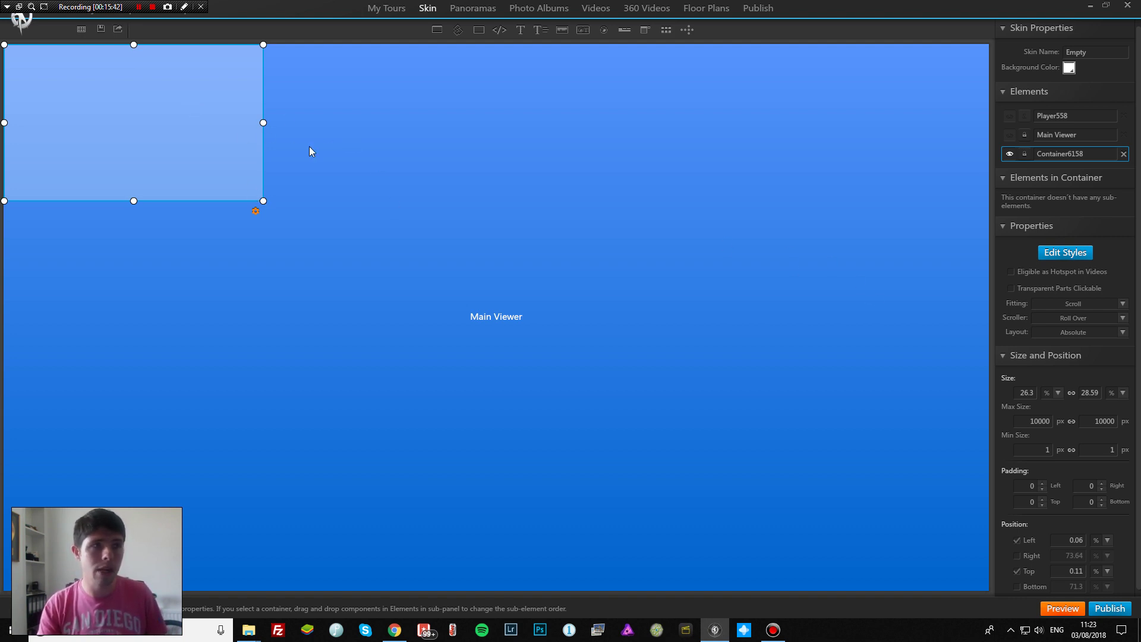
Set the container's background opacity to 0.00 in its state styles.
left_click(1067, 255)
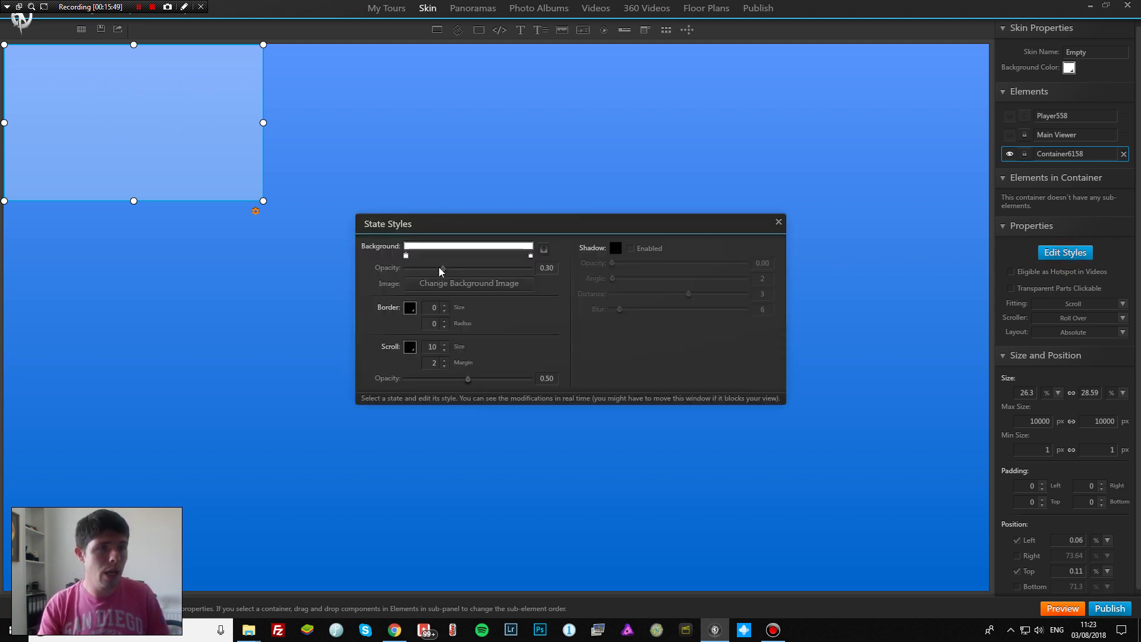
left_click_drag(443, 268, 404, 276)
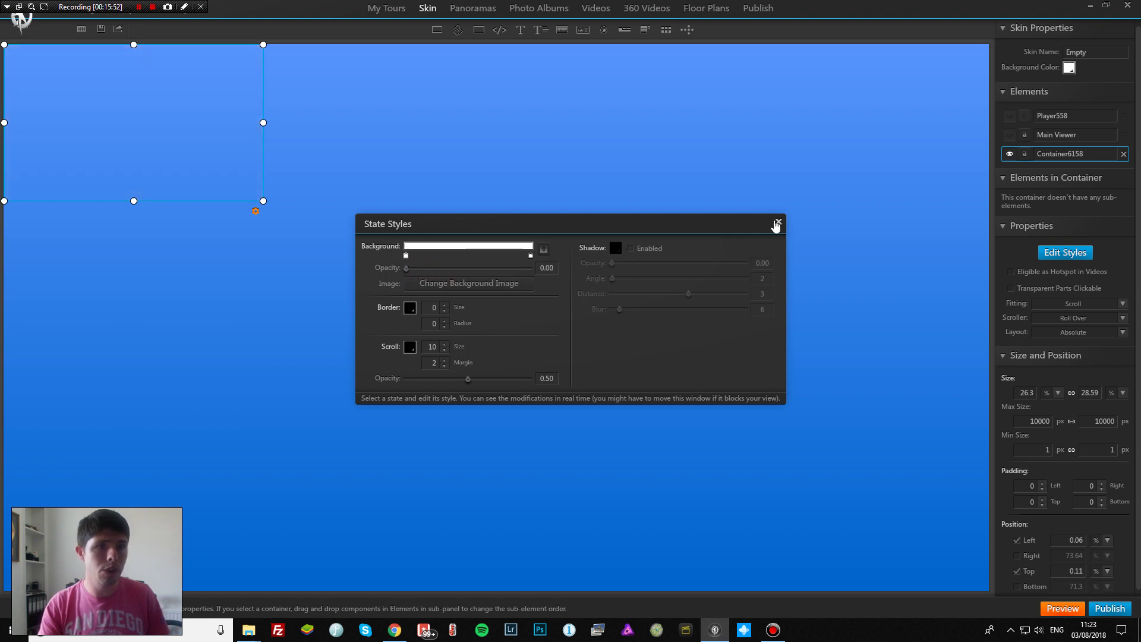
left_click(777, 221)
Insert the white version of the photography company logo from the Logos folder on Storage (E:) as a skin image.
left_click(562, 30)
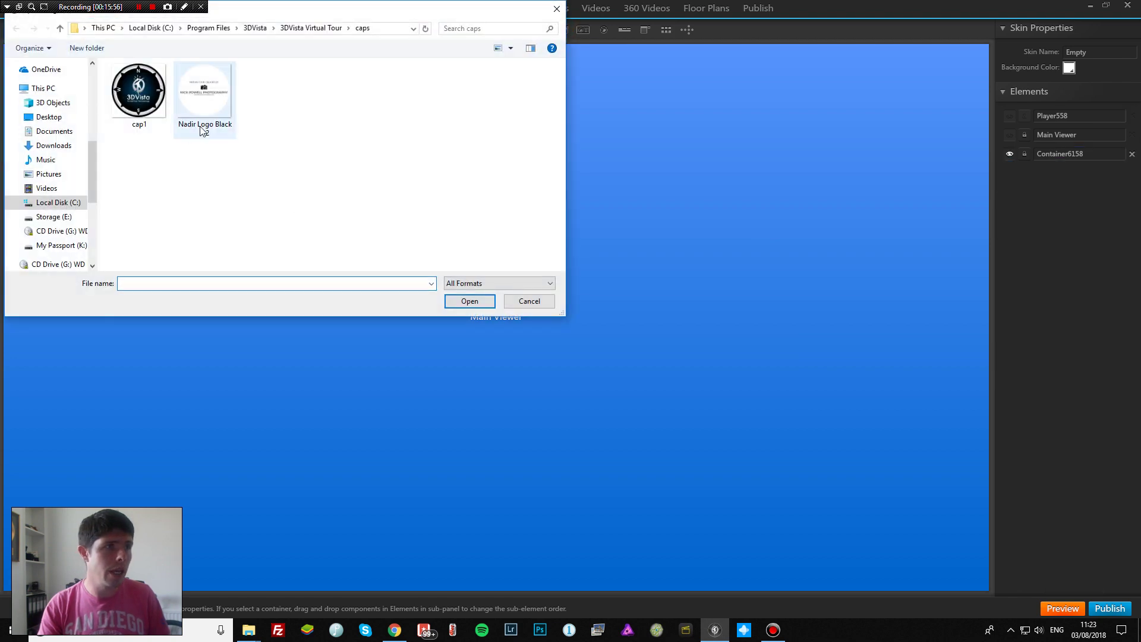
left_click(59, 216)
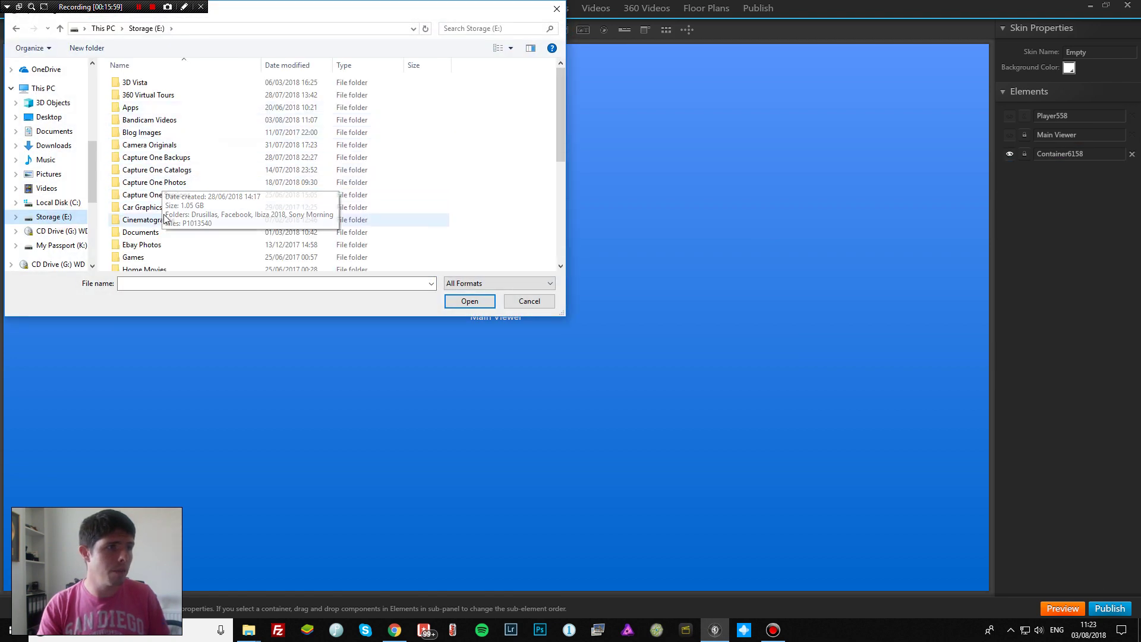
scroll(167, 221, "down", 3)
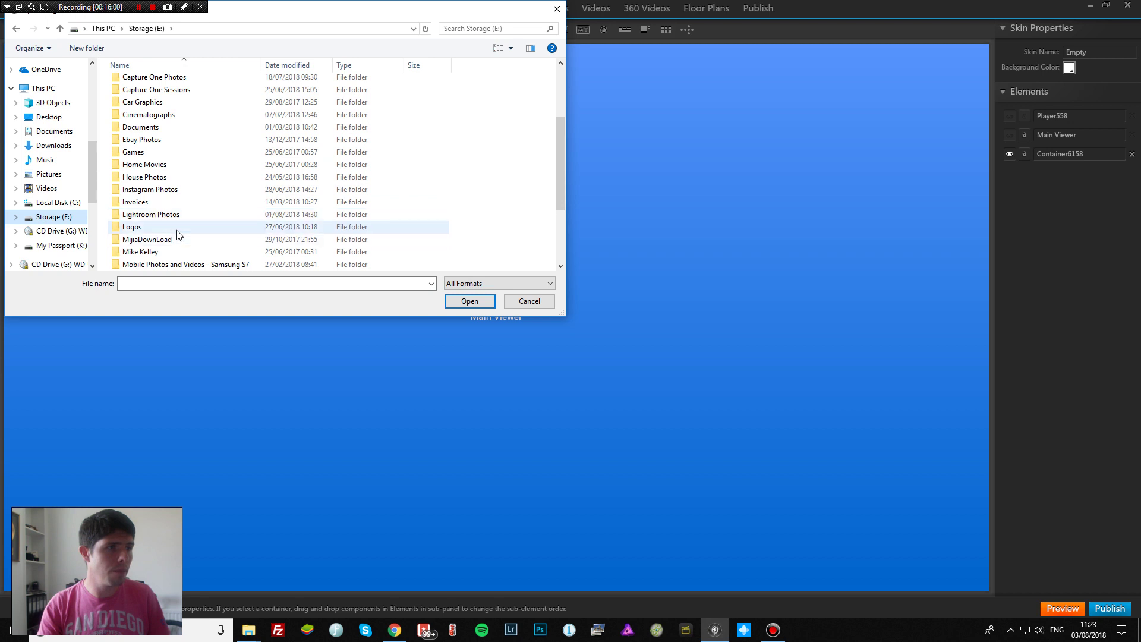
double_click(179, 230)
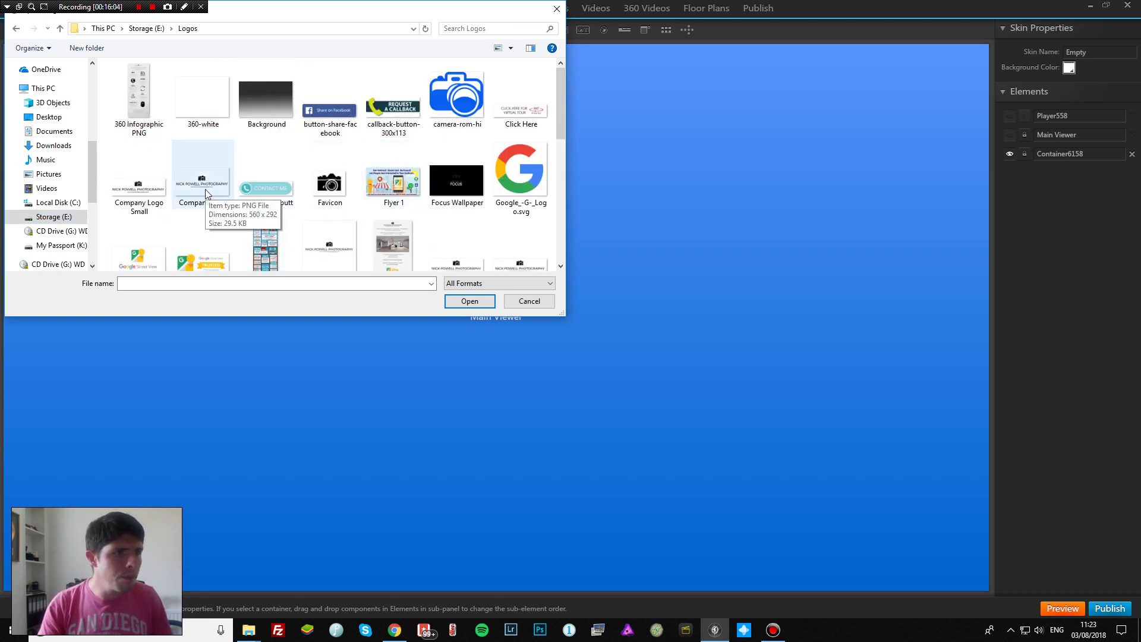
scroll(205, 189, "down", 3)
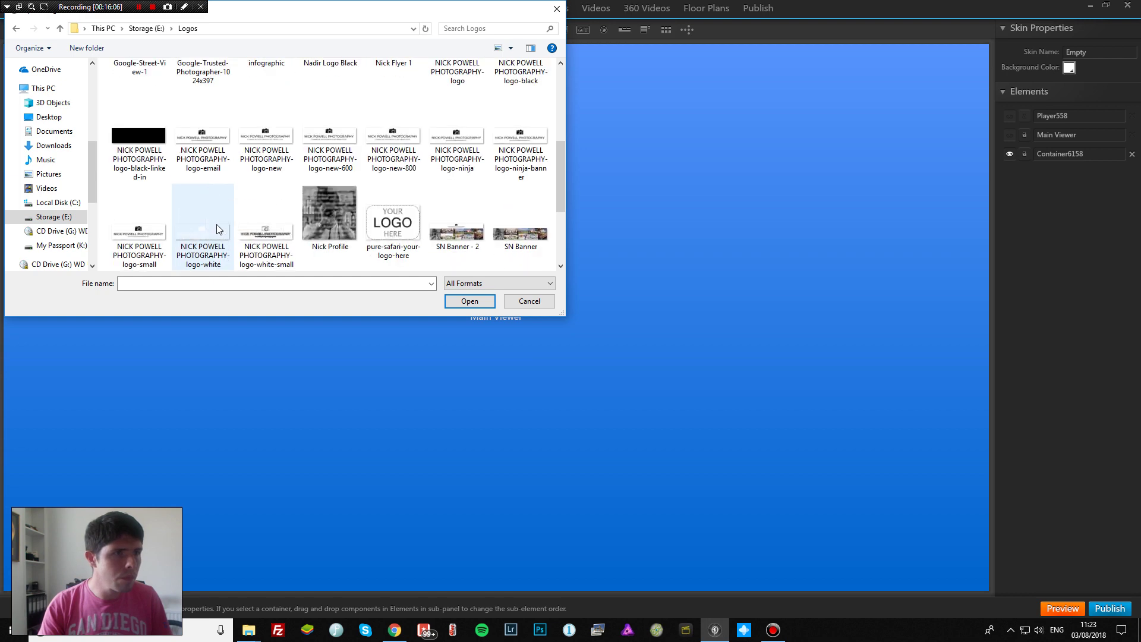
double_click(216, 227)
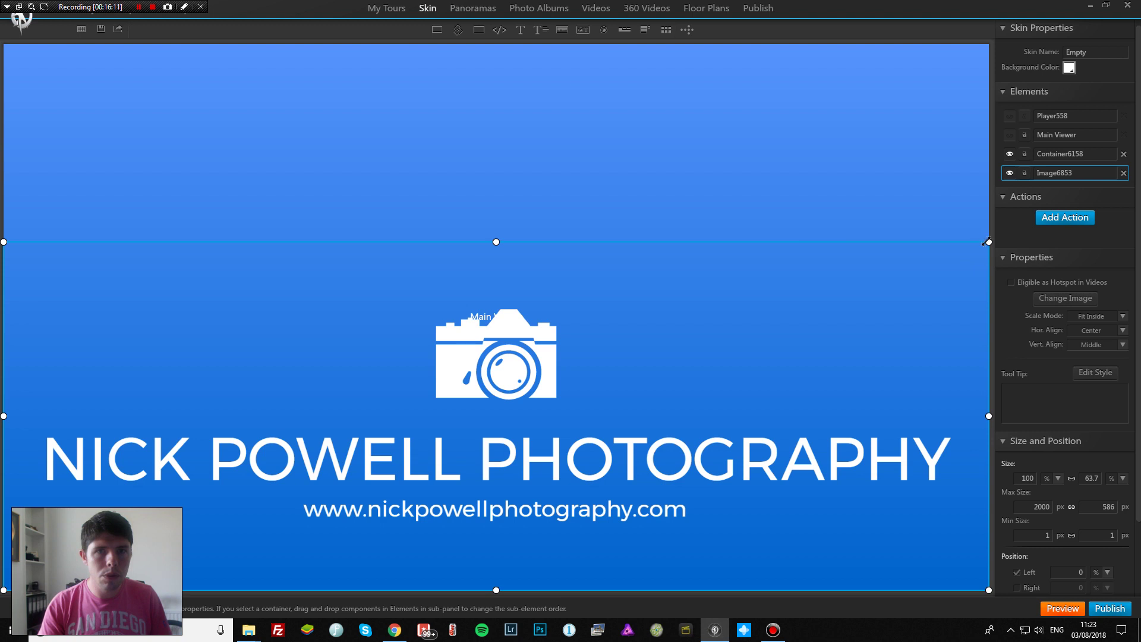
Shrink the logo to about 73% by 38% of the container and position it inside, about 9% from the left.
left_click_drag(986, 242, 267, 102)
left_click(215, 127)
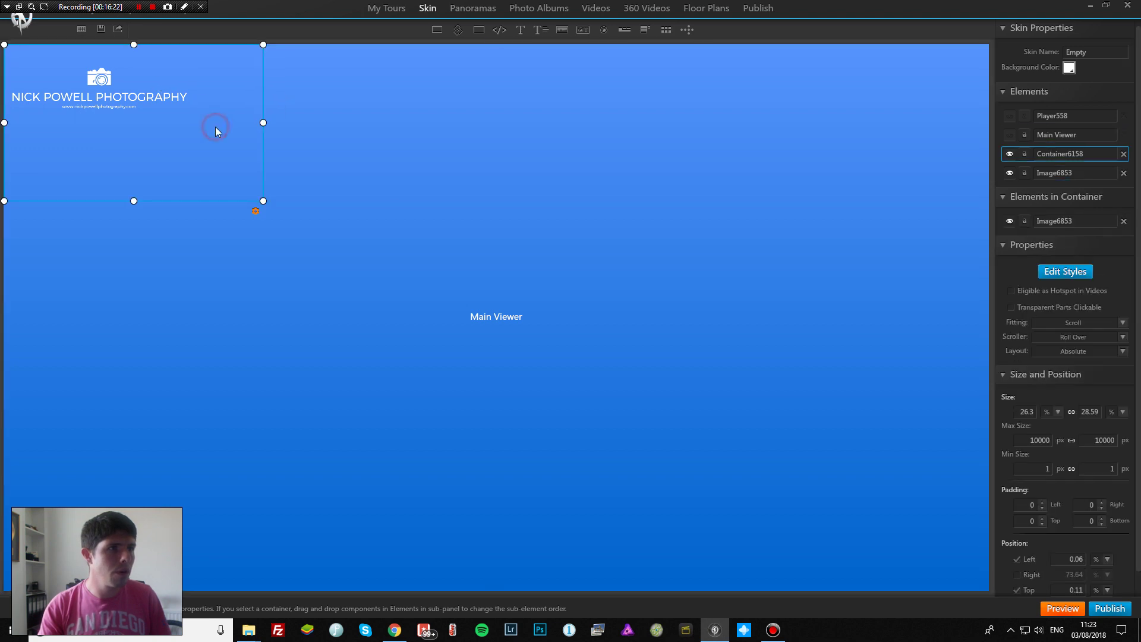
left_click(128, 86)
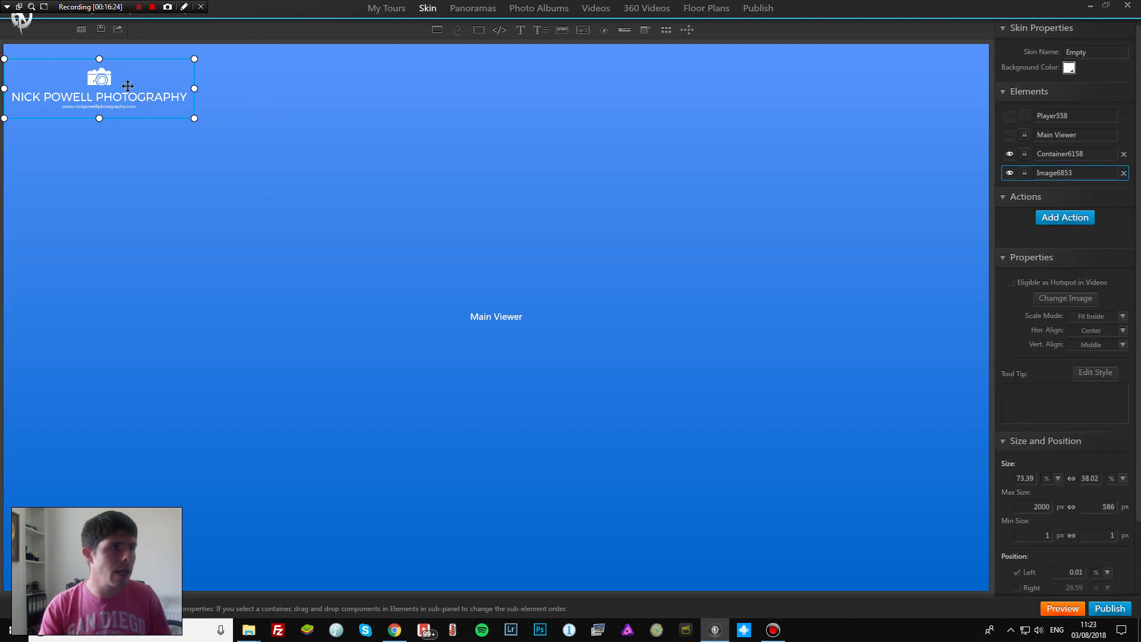
left_click_drag(127, 86, 151, 101)
left_click(333, 114)
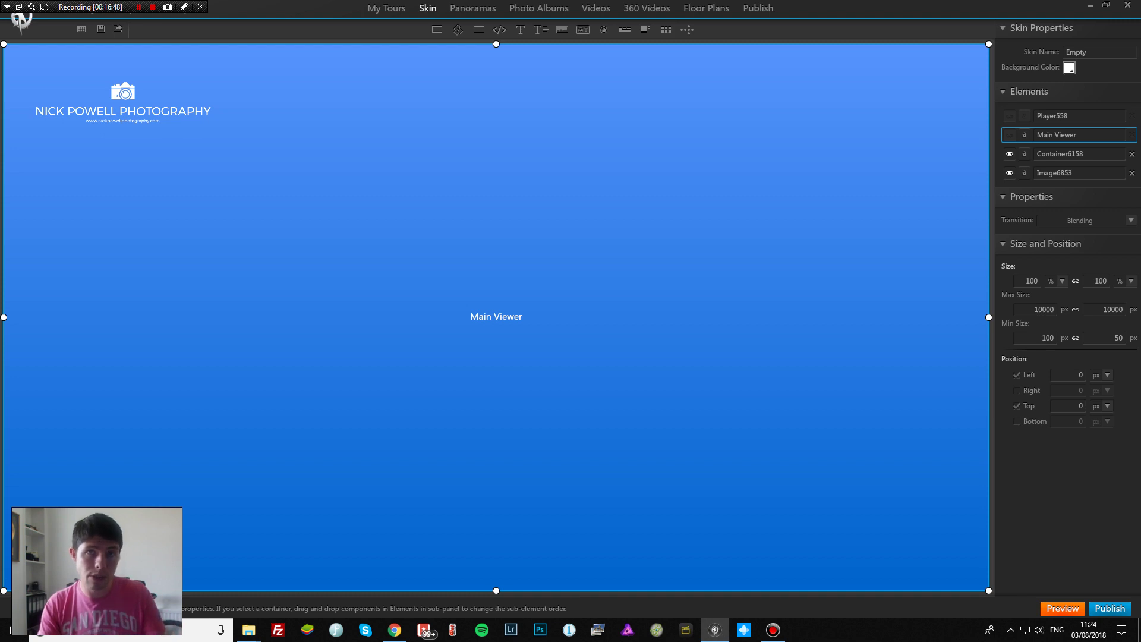
Move the logo closer to the container's upper-left corner, about 2% from its left edge.
left_click(123, 100)
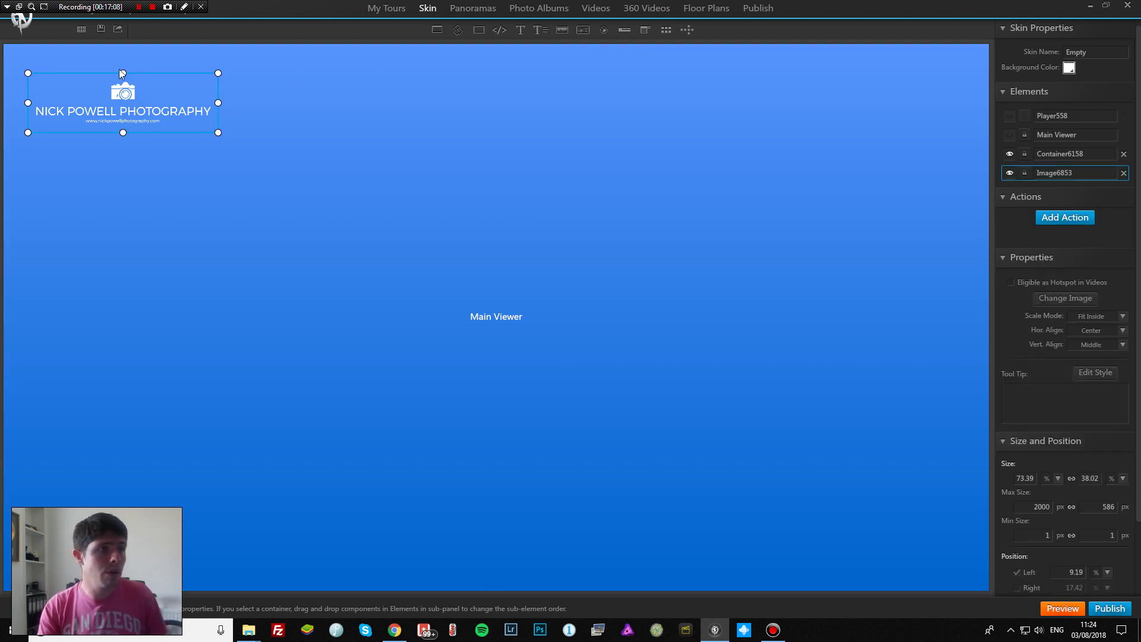
left_click_drag(122, 73, 94, 69)
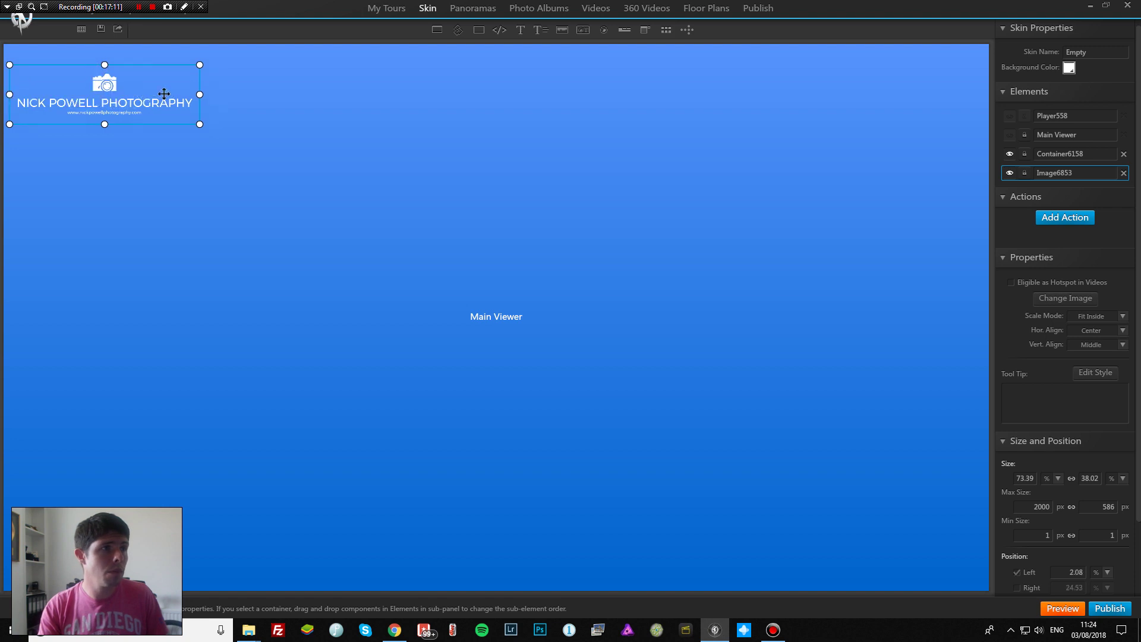
Add a white circular Facebook icon button from the library to the skin's lower-left corner.
left_click(604, 33)
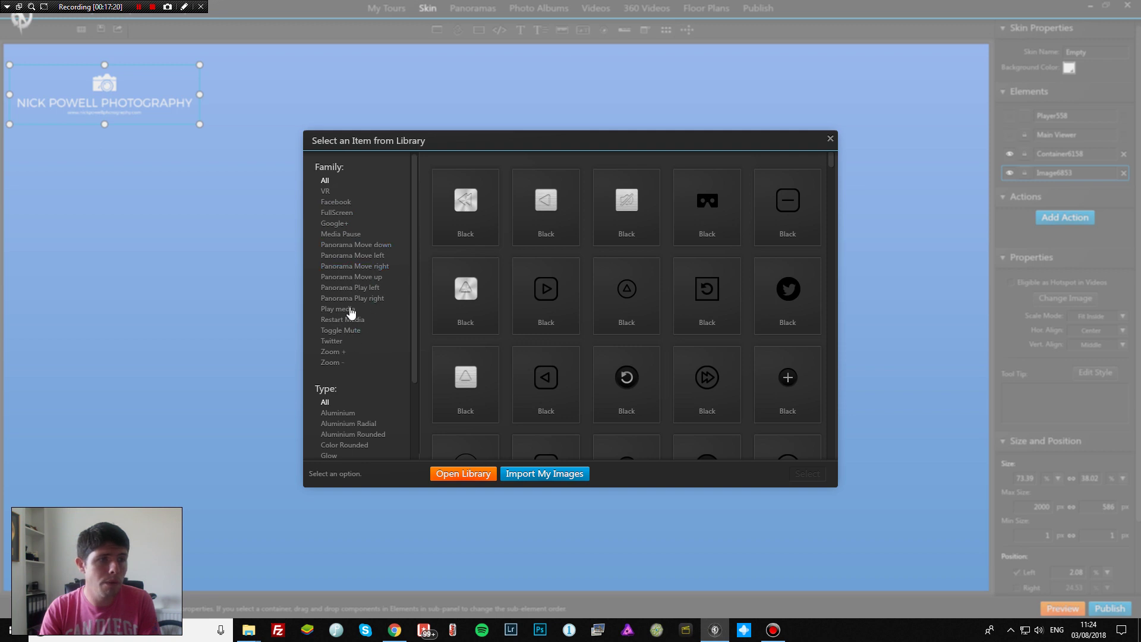
left_click(343, 204)
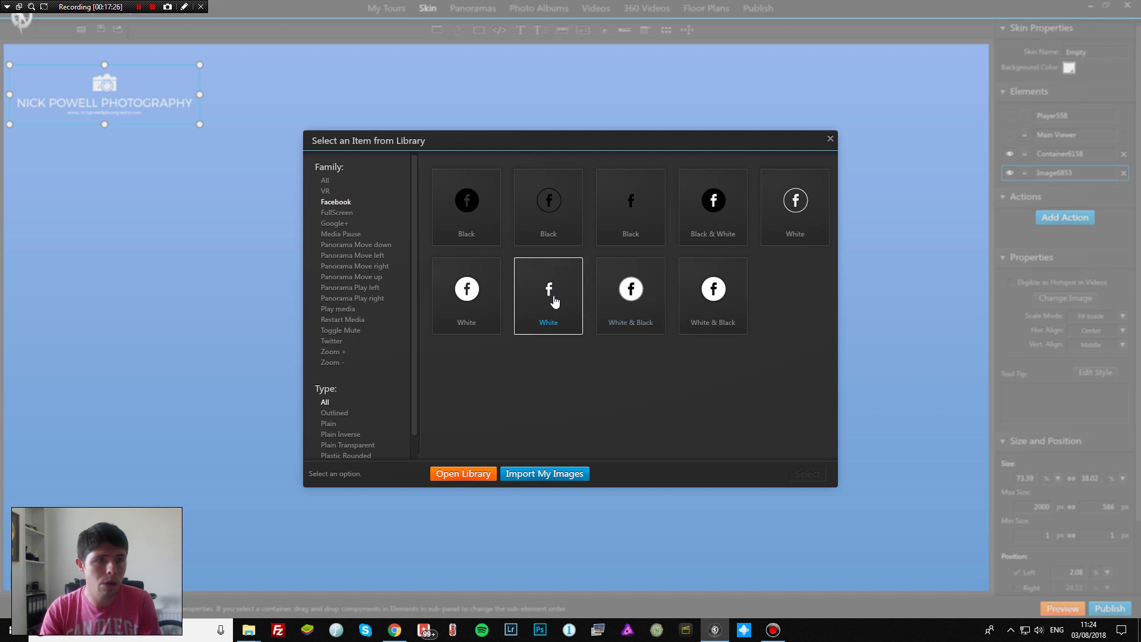
double_click(459, 310)
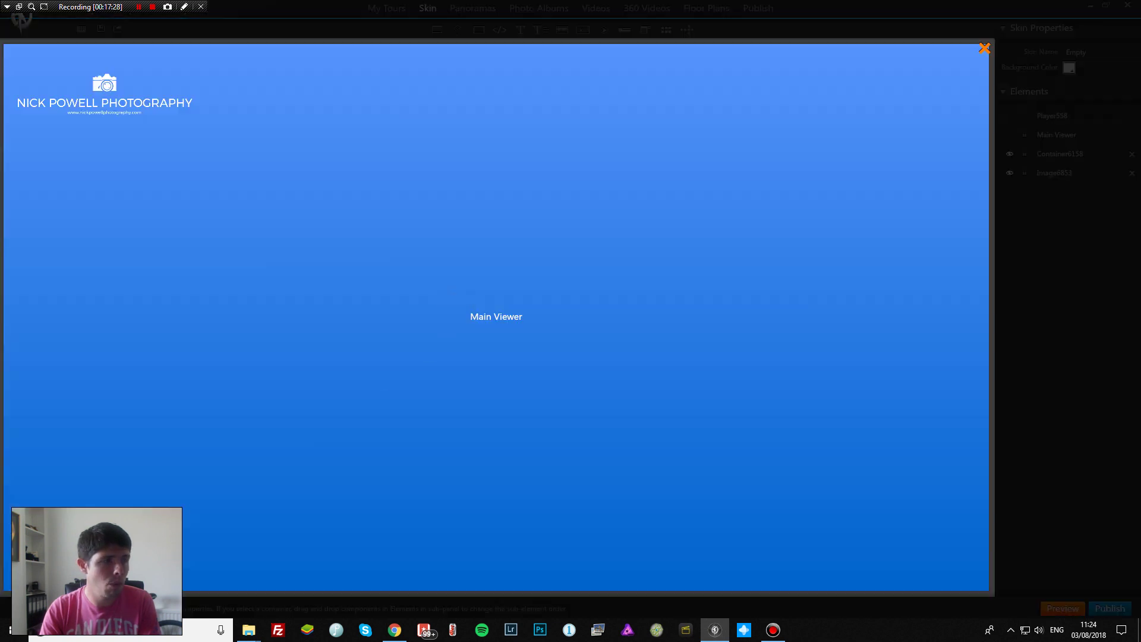
left_click(72, 550)
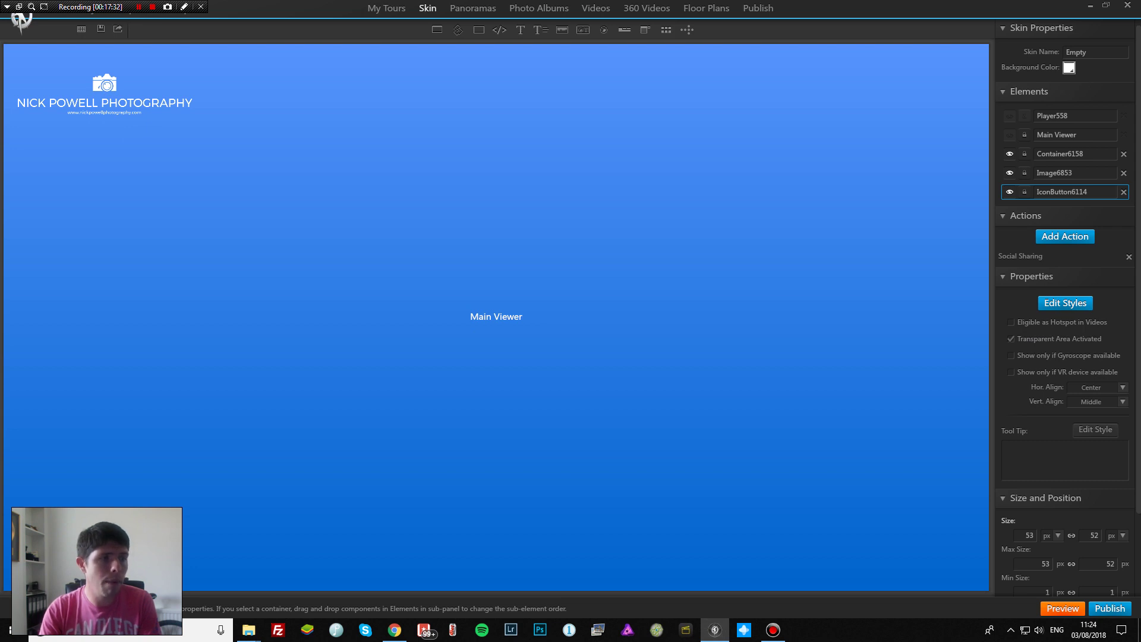
left_click(1020, 258)
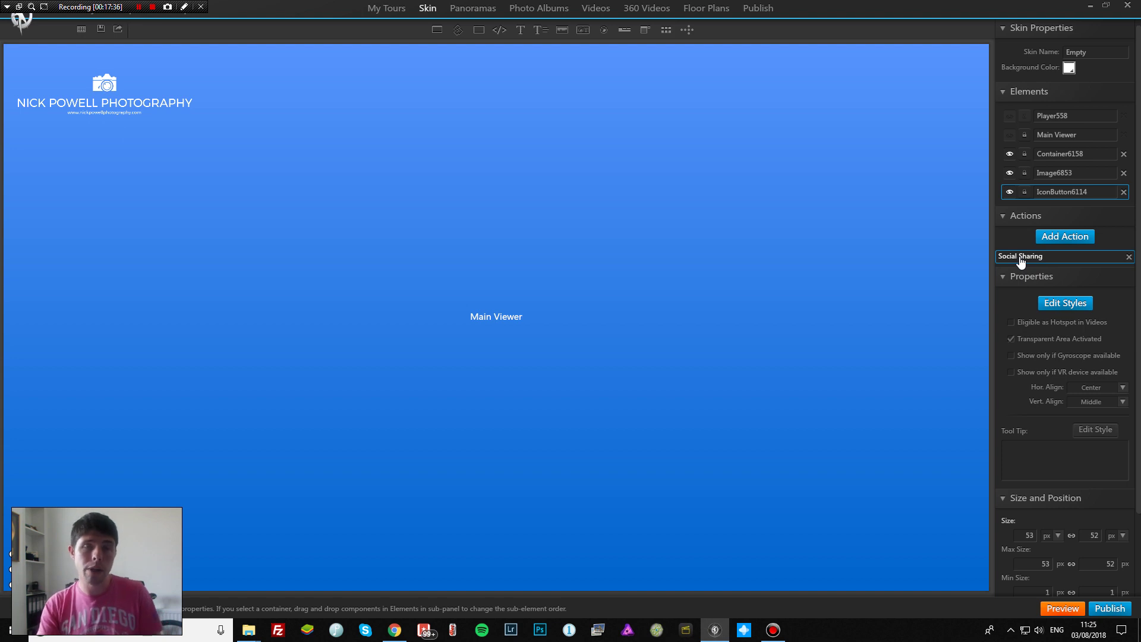
left_click(161, 490)
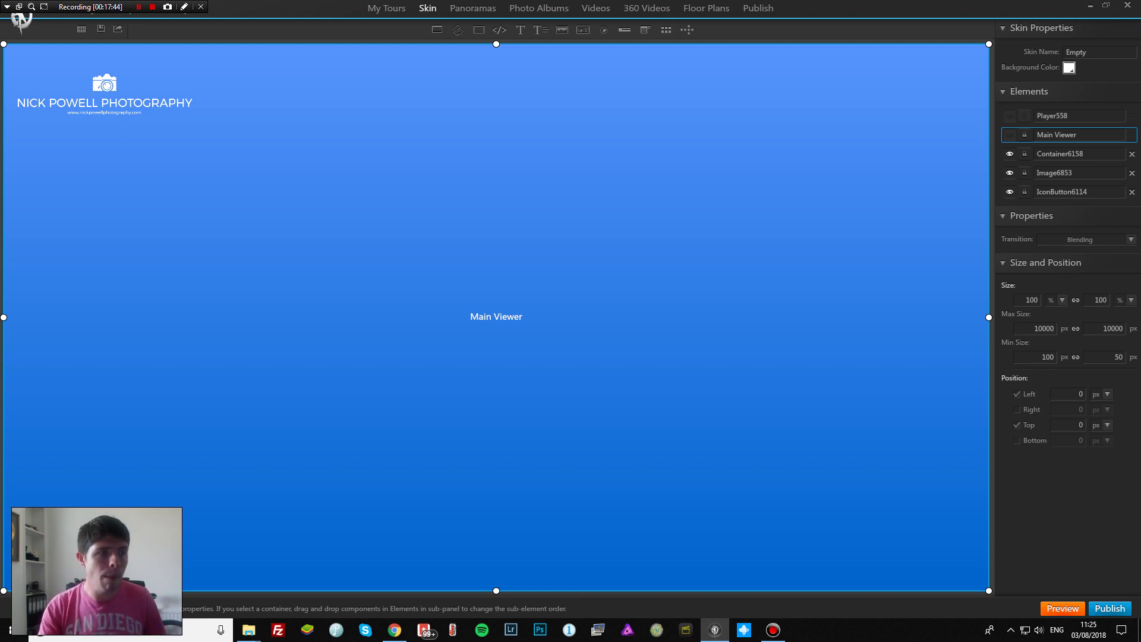
left_click(26, 569)
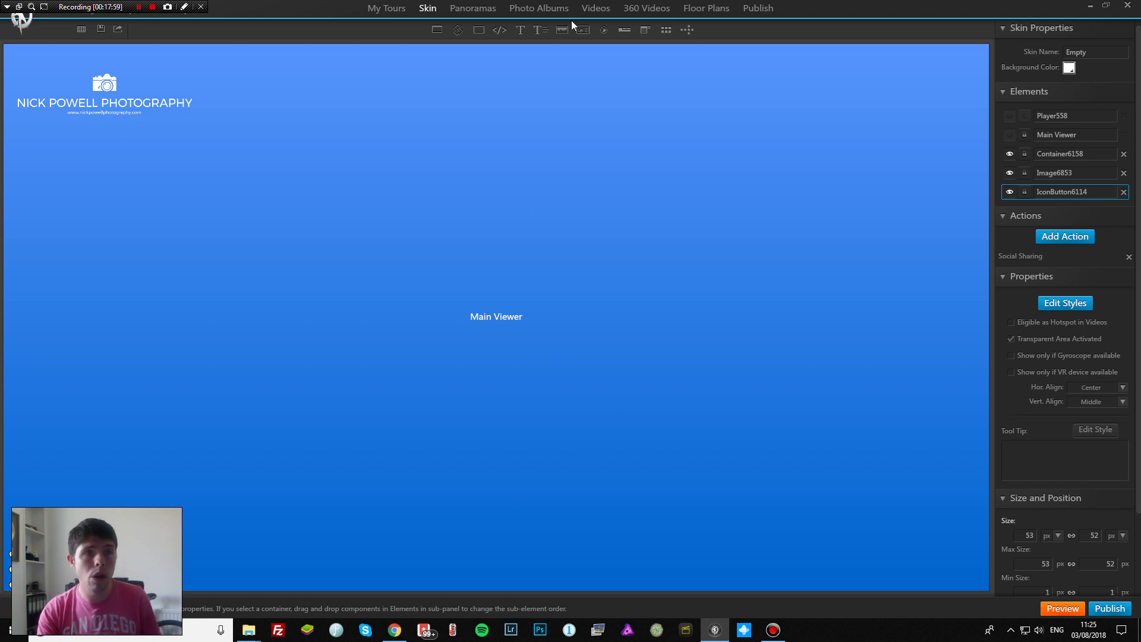
left_click(603, 31)
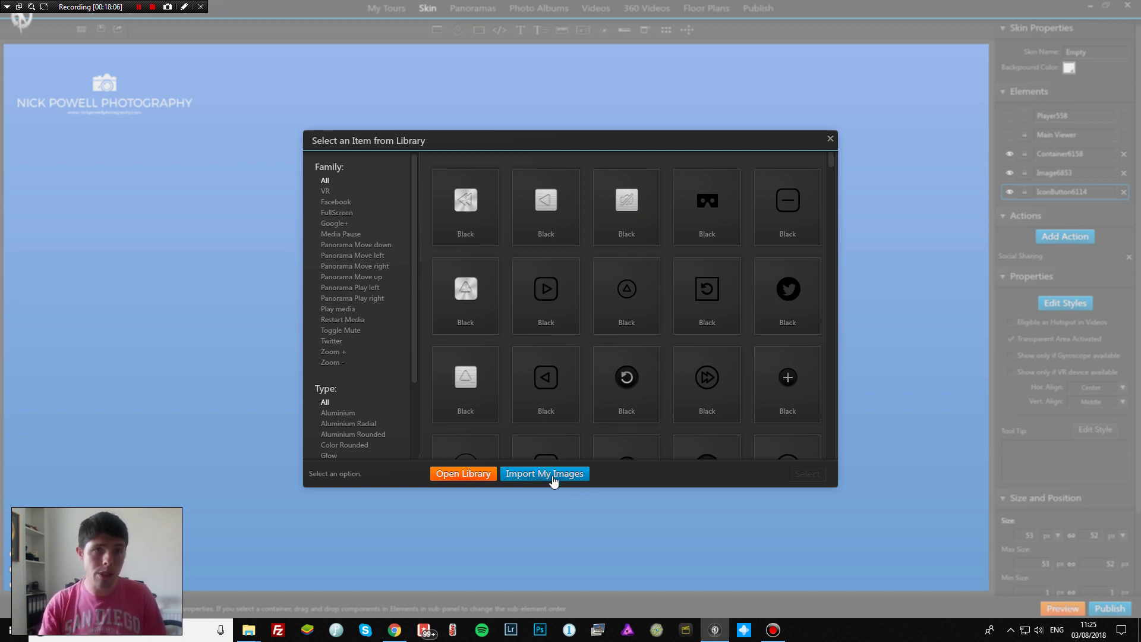
left_click(829, 139)
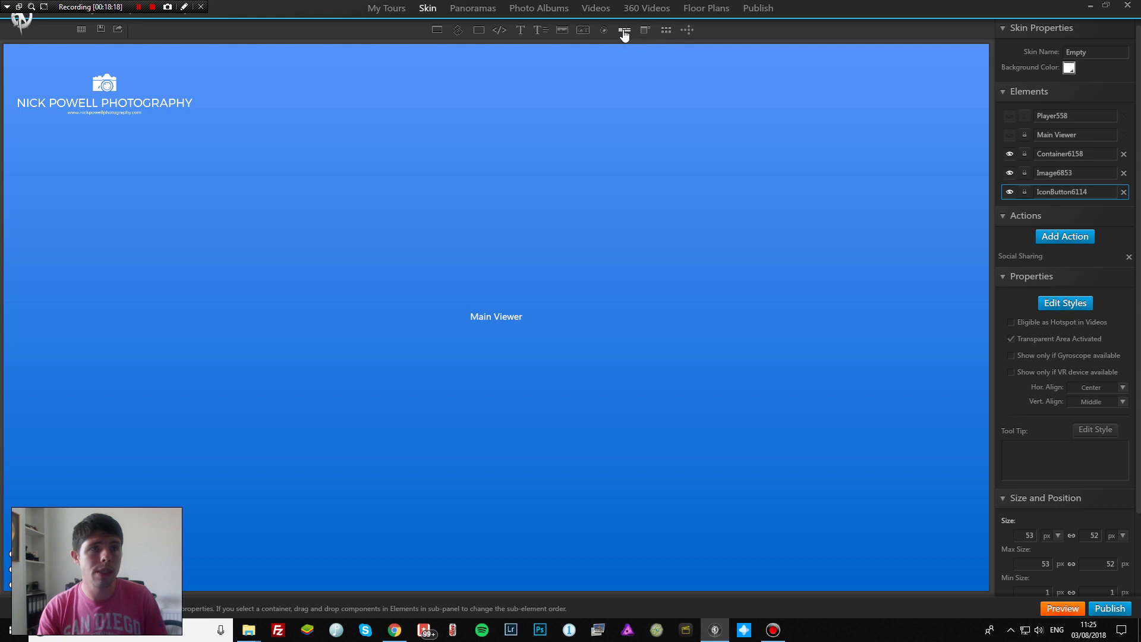
Insert the vertical Panel thumbnail list with circular thumbnails and place it in the skin's upper-right corner.
left_click(665, 31)
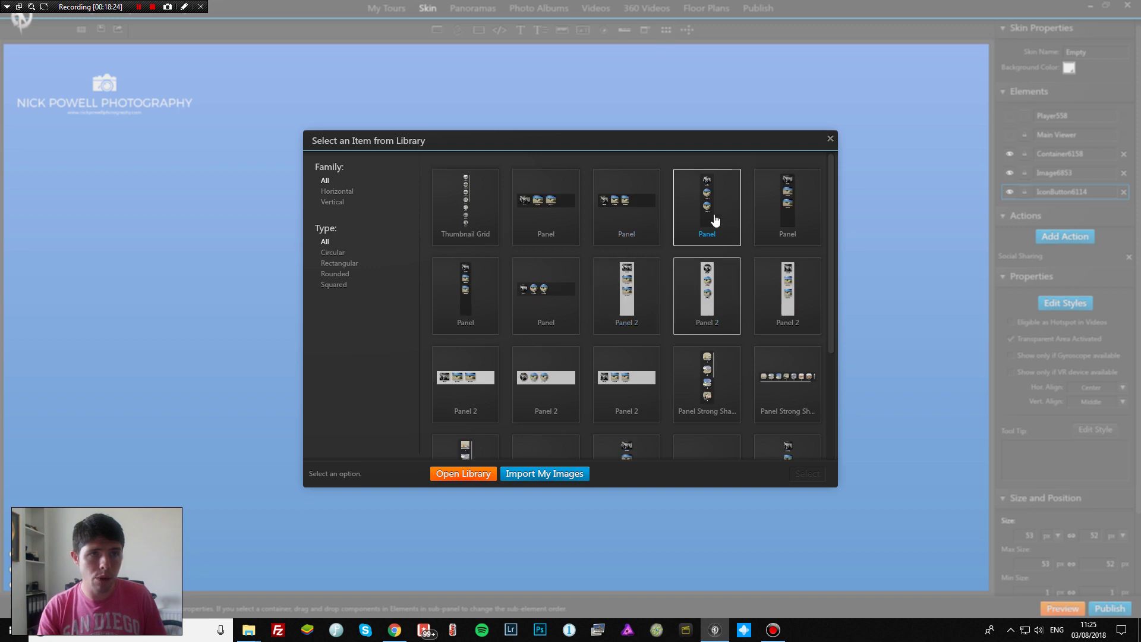
left_click(717, 222)
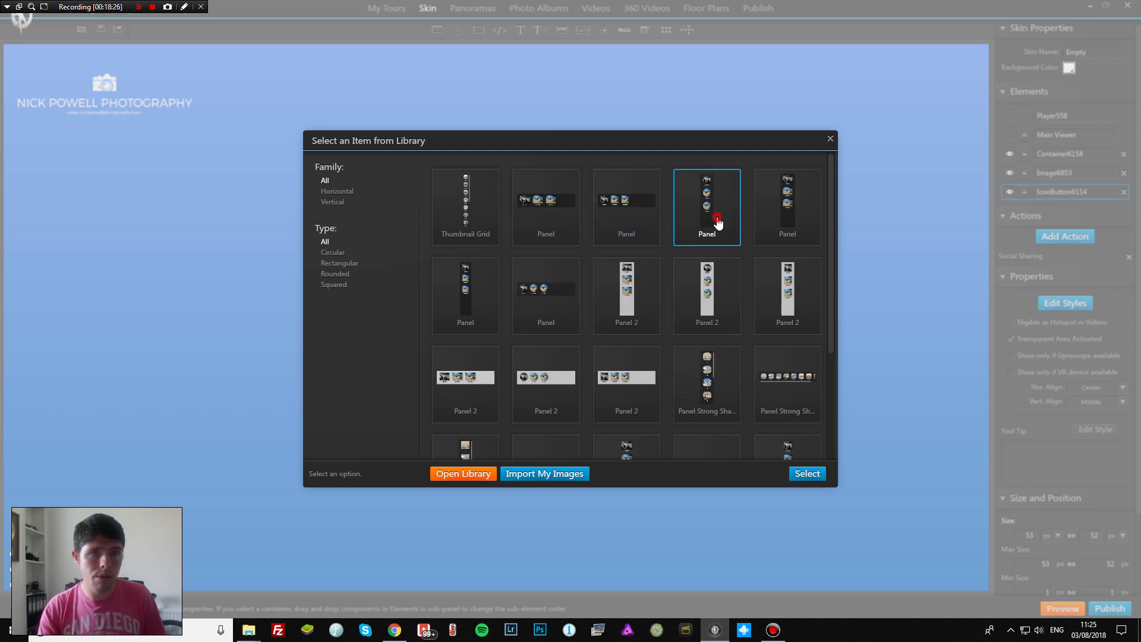
left_click(808, 479)
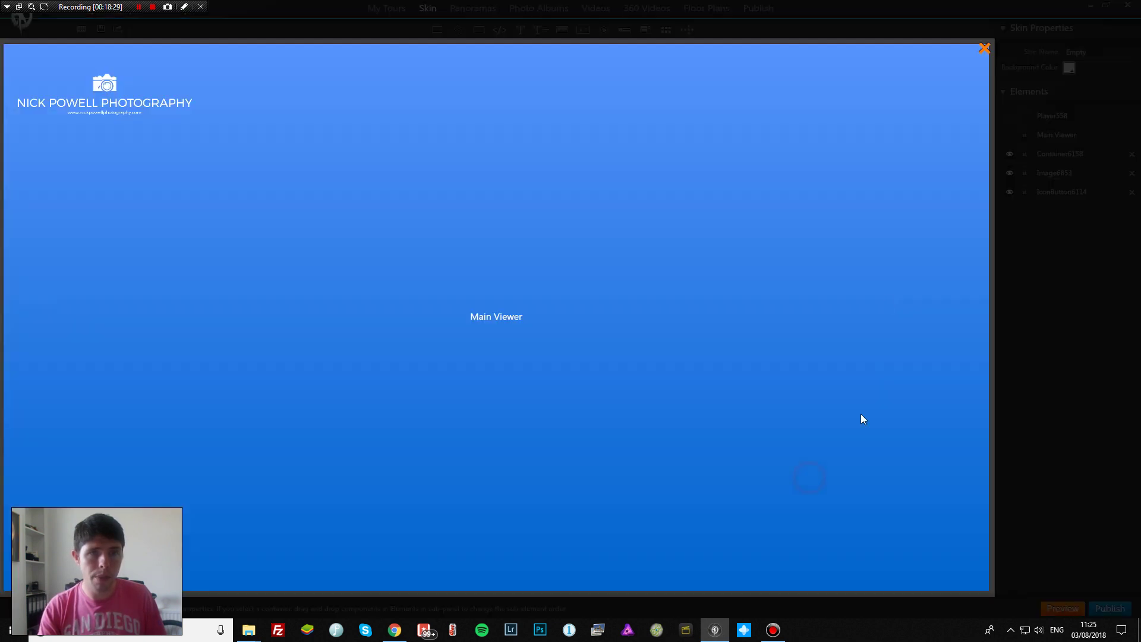
left_click(892, 205)
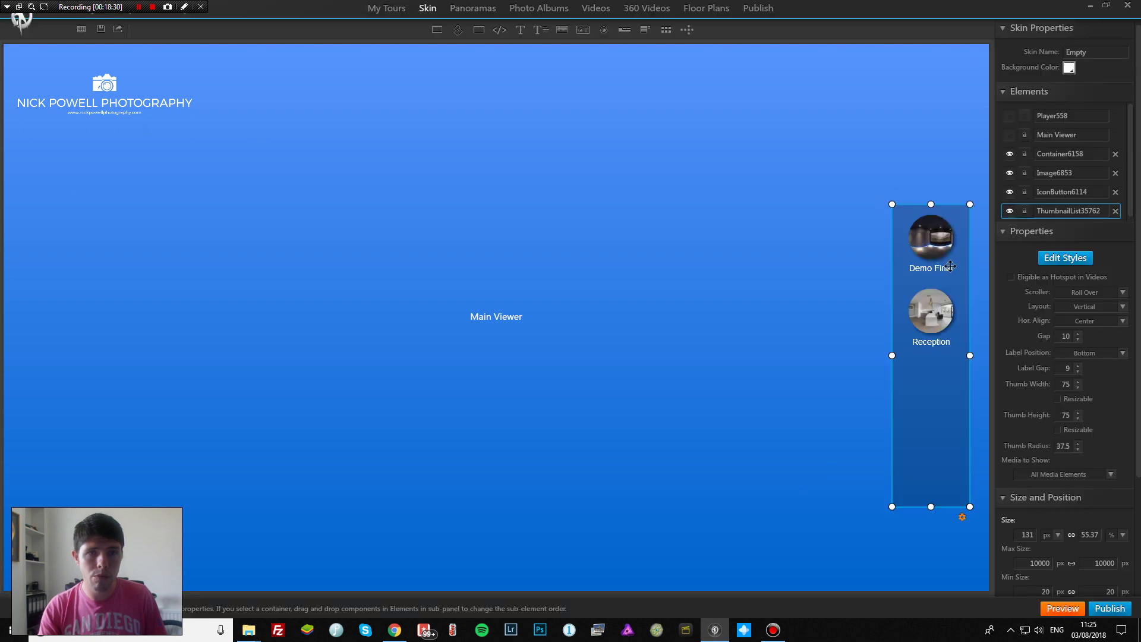
left_click_drag(950, 280, 968, 119)
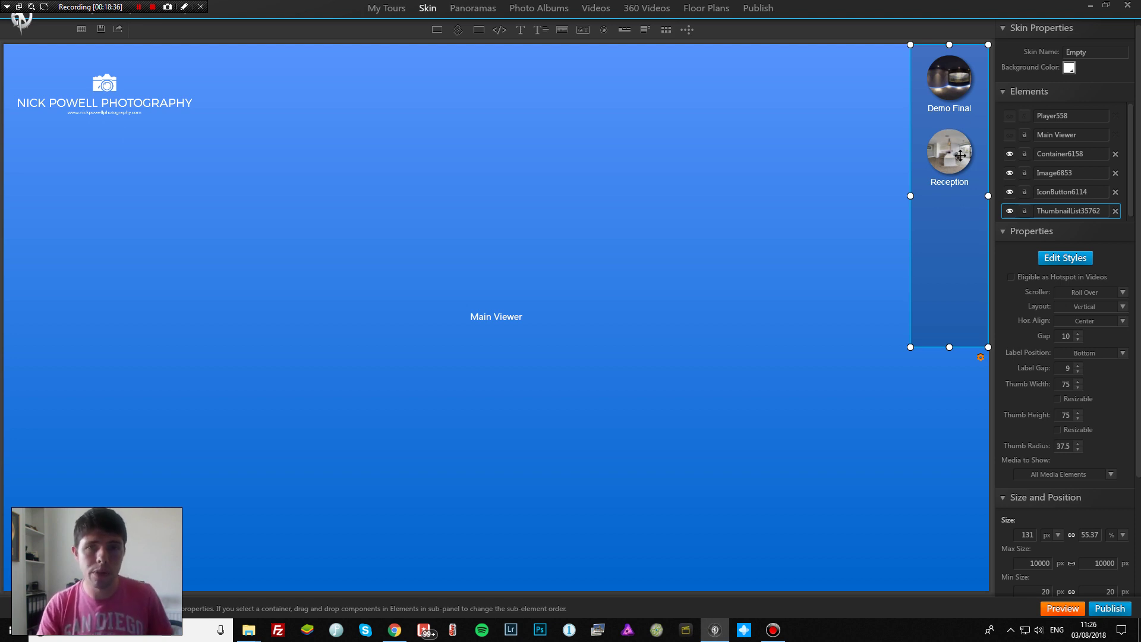
Set the thumbnail list panel's background opacity to 0.00 in its state styles.
left_click(1067, 258)
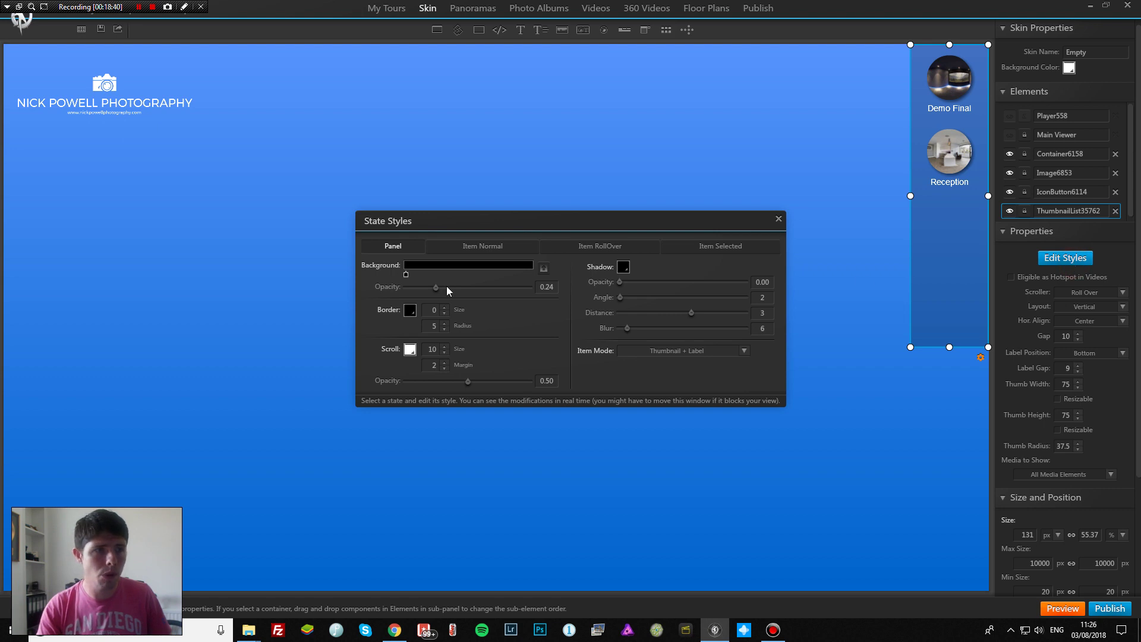
left_click_drag(435, 287, 389, 289)
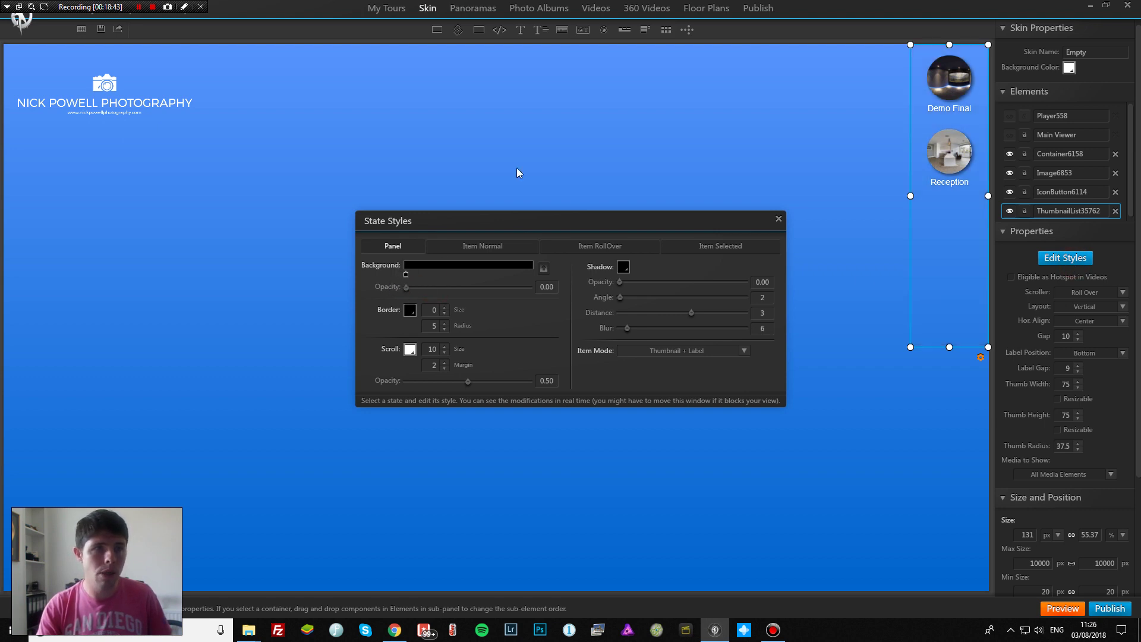
left_click(778, 219)
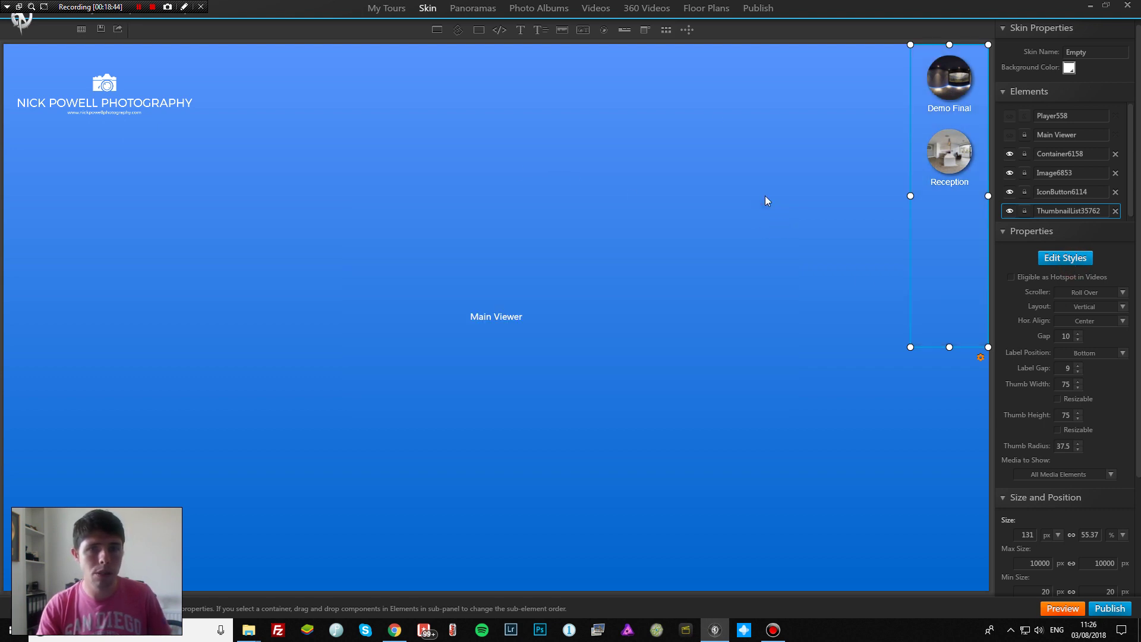
Insert the outlined White navigation control set from the library and position it near the centre of the skin's lower edge.
left_click(687, 33)
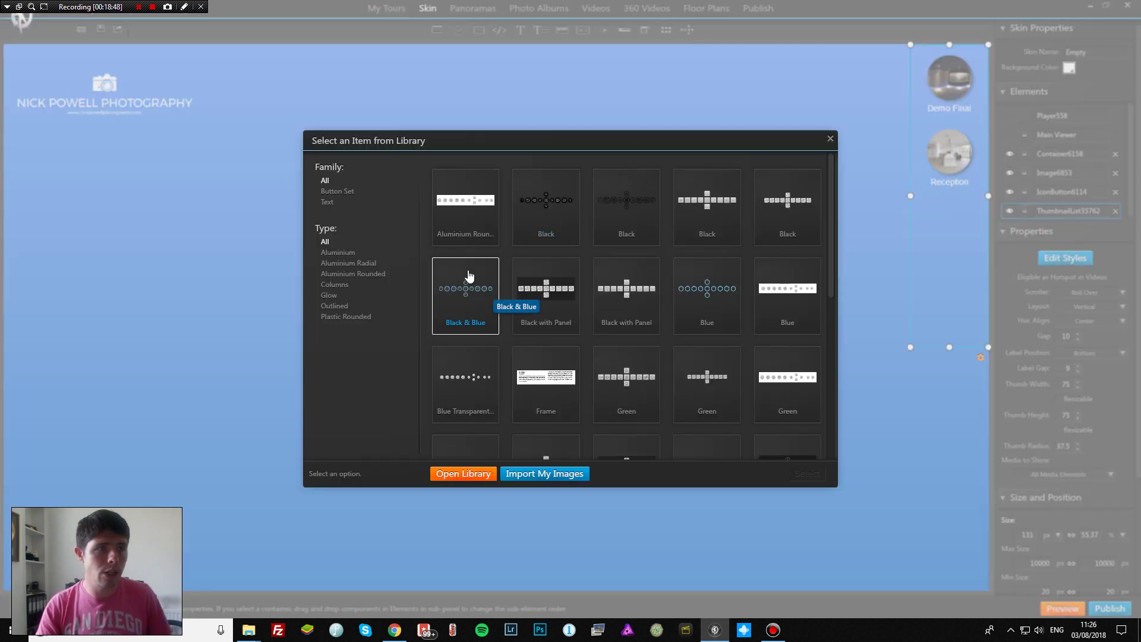
scroll(657, 324, "down", 7)
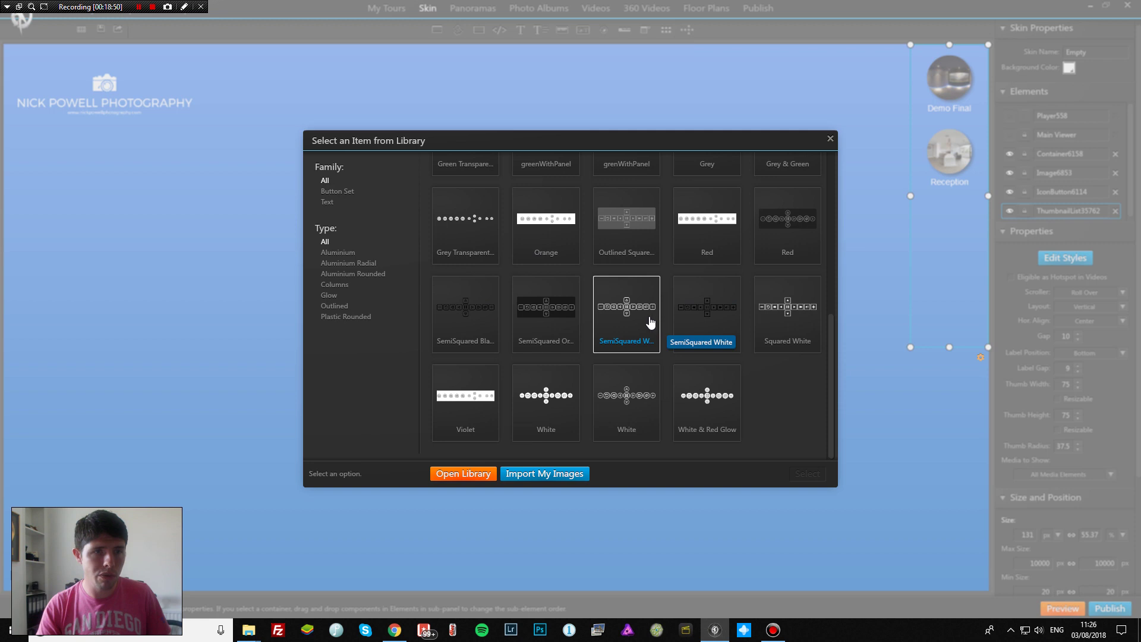
left_click(640, 397)
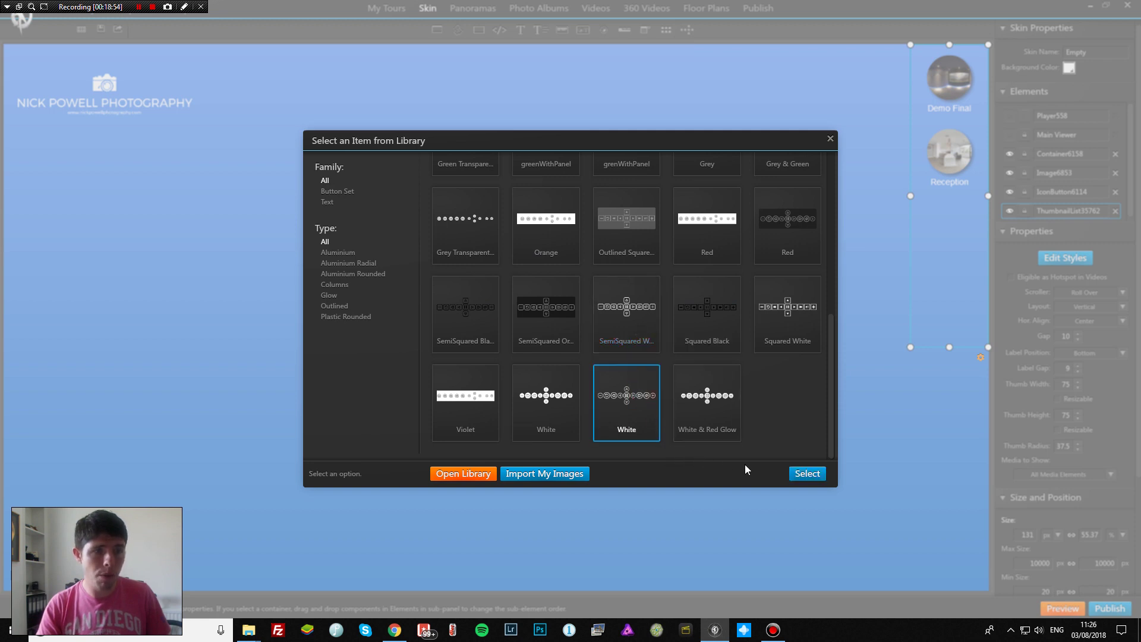
left_click(807, 473)
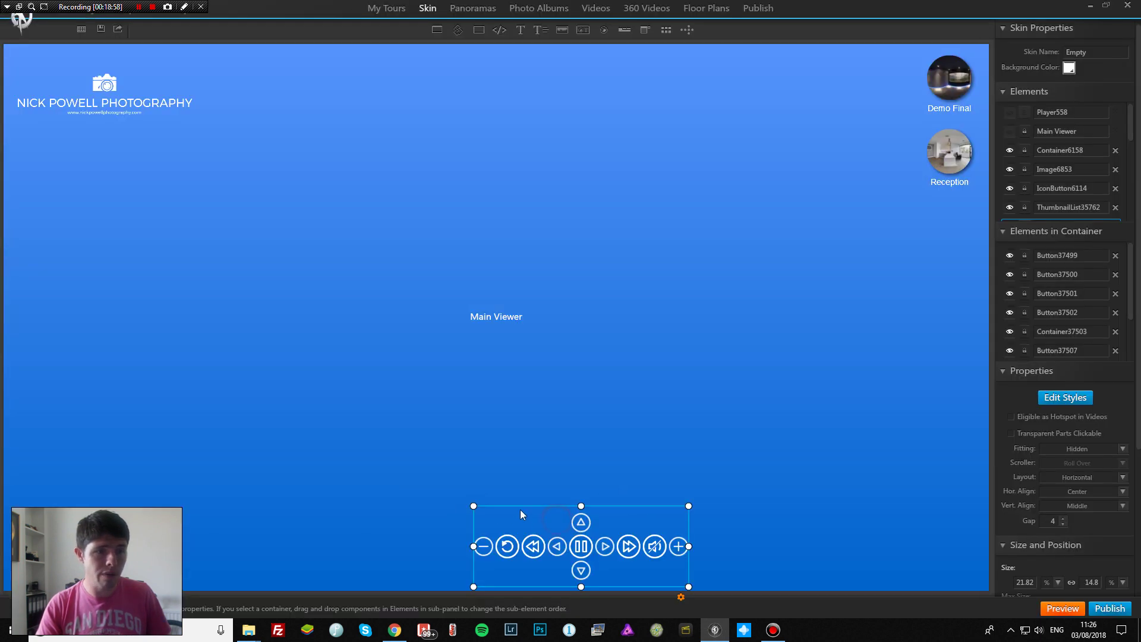
left_click_drag(534, 505, 443, 499)
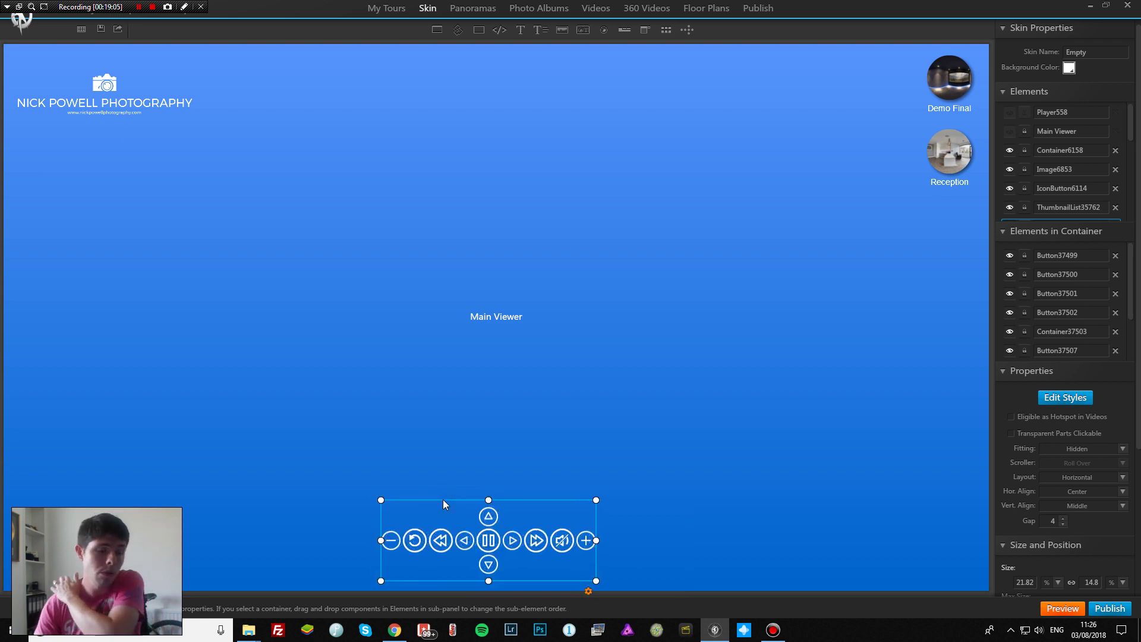
left_click(580, 435)
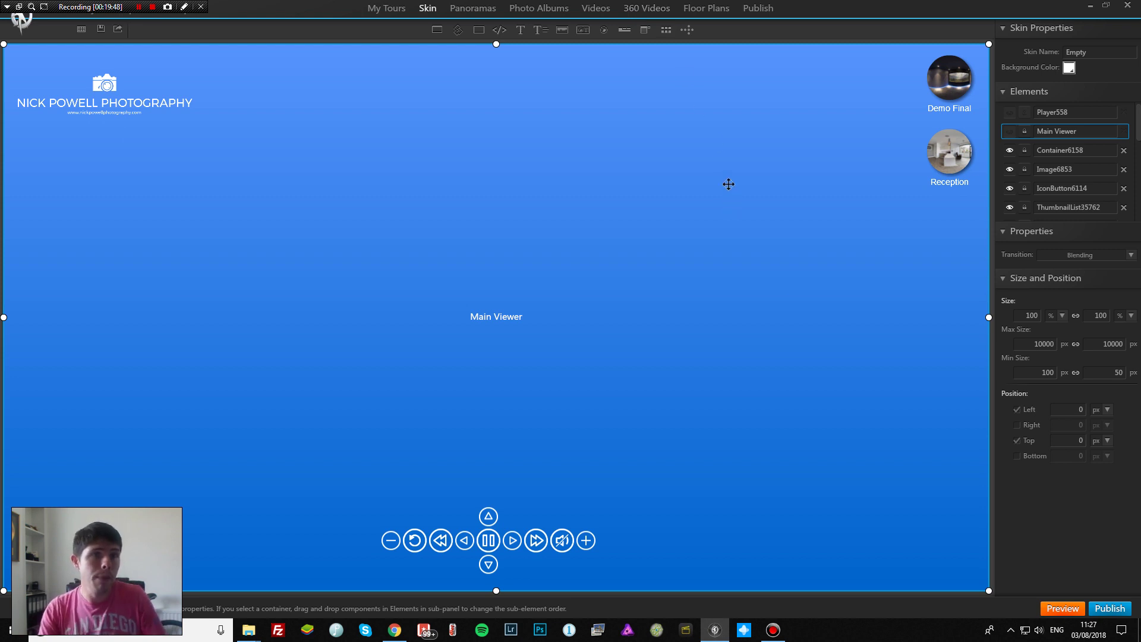
Preview the tour and look around the Demo Final cinema panorama, testing the up and down movement controls.
left_click(1067, 610)
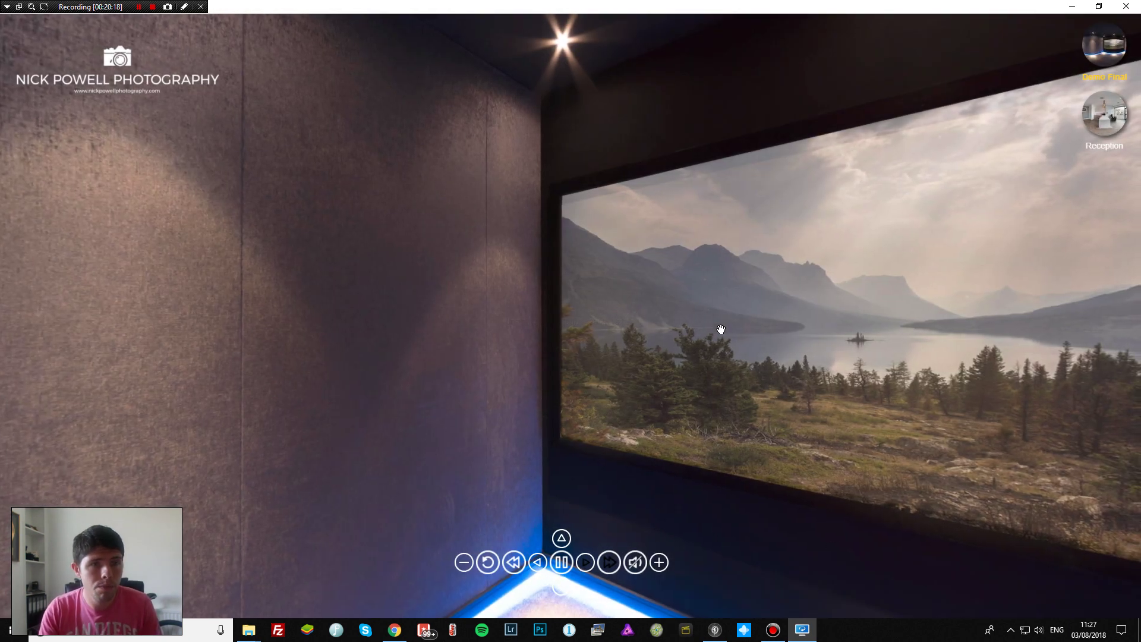
left_click_drag(776, 344, 381, 364)
left_click_drag(757, 369, 381, 391)
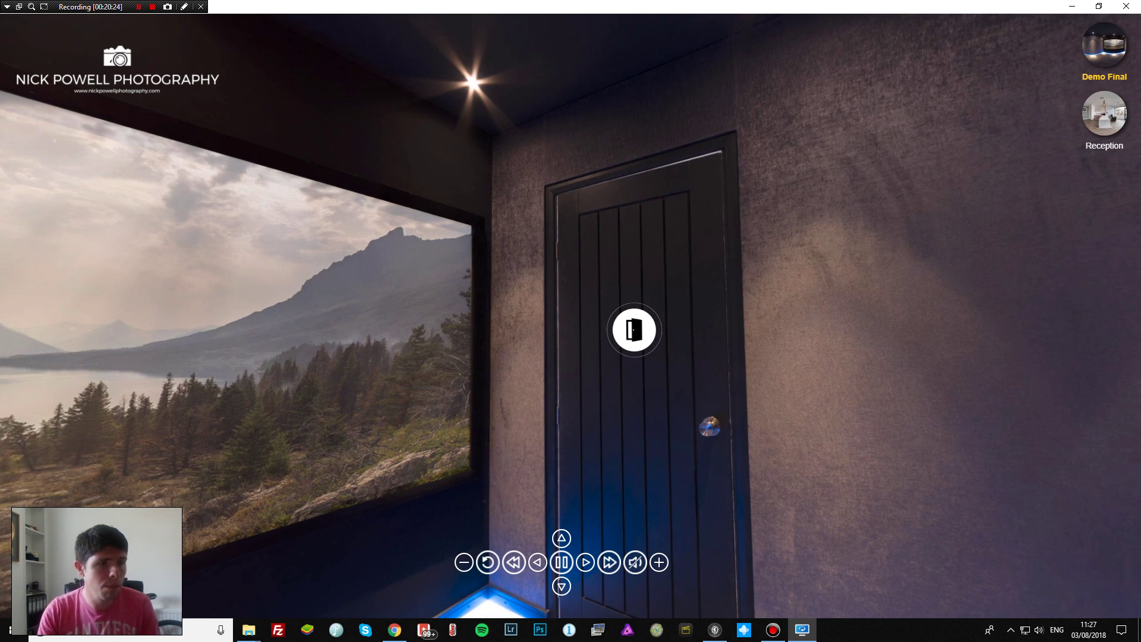
left_click(562, 538)
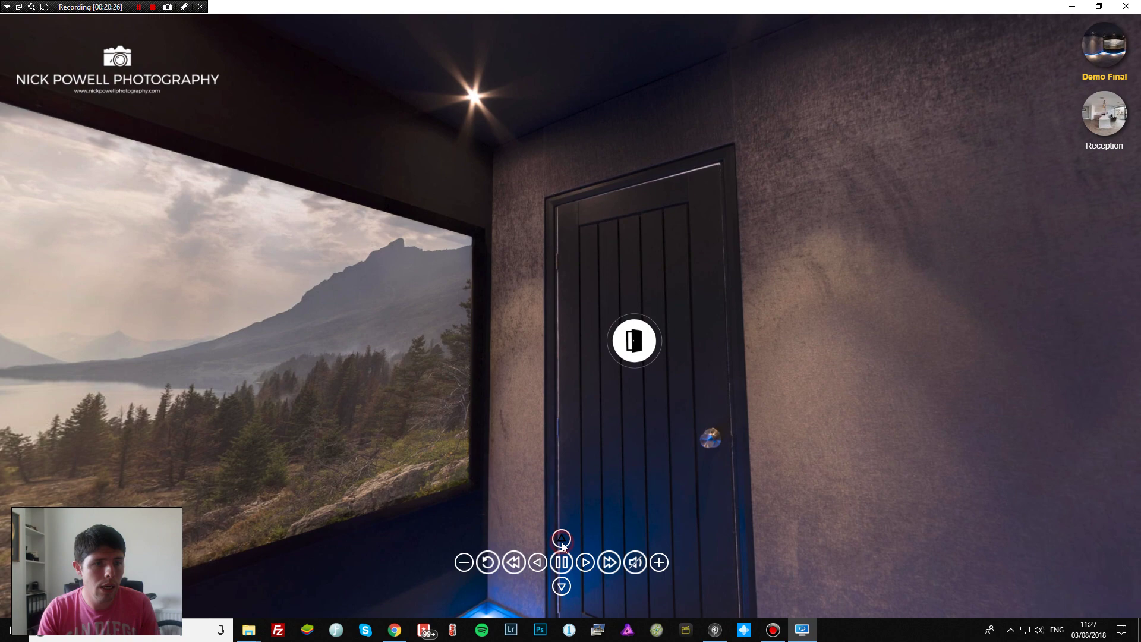
left_click(561, 586)
left_click_drag(779, 352, 410, 372)
left_click_drag(715, 363, 242, 344)
left_click_drag(428, 333, 754, 300)
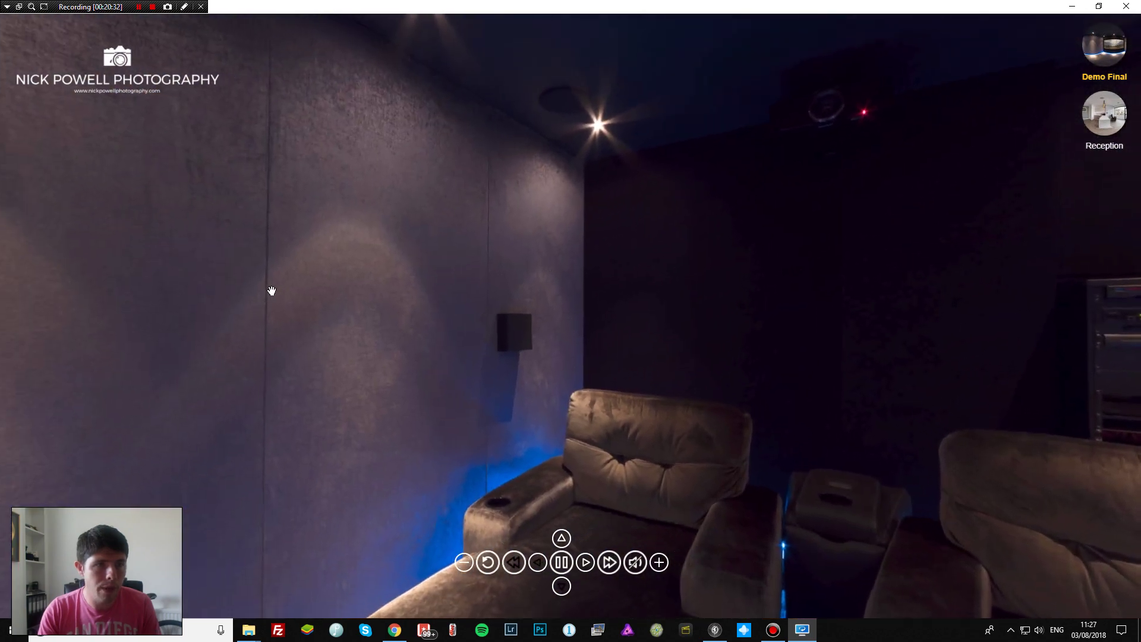
left_click_drag(271, 290, 524, 259)
left_click_drag(265, 338, 659, 288)
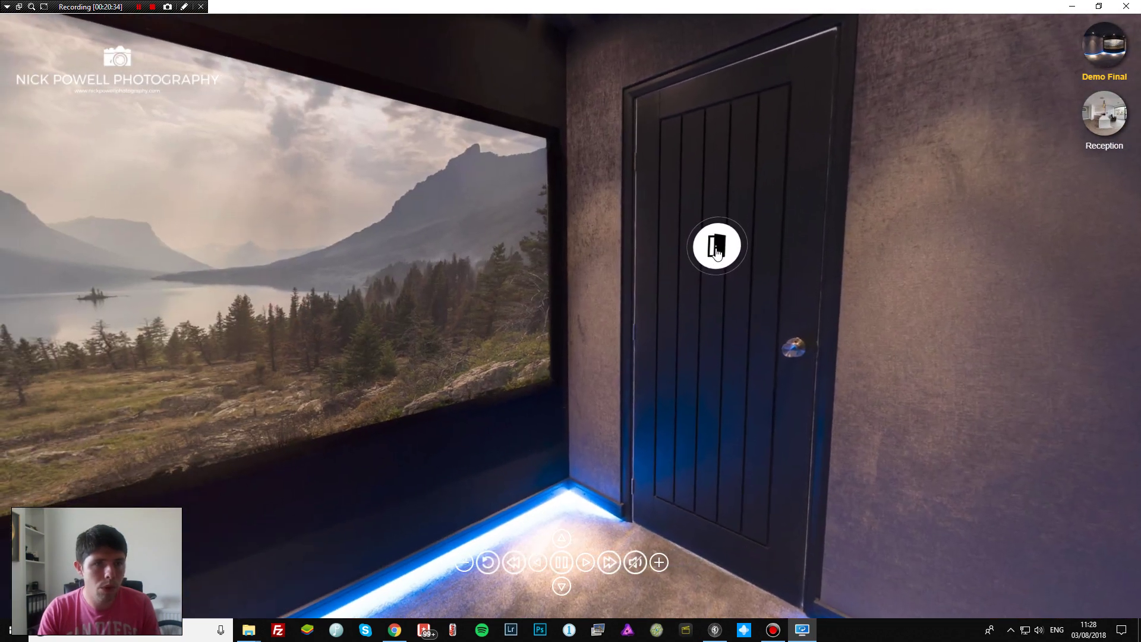
Test the door hotspots between the cinema and Reception panoramas, and open the info hotspot below the Reception wall screen.
left_click(716, 250)
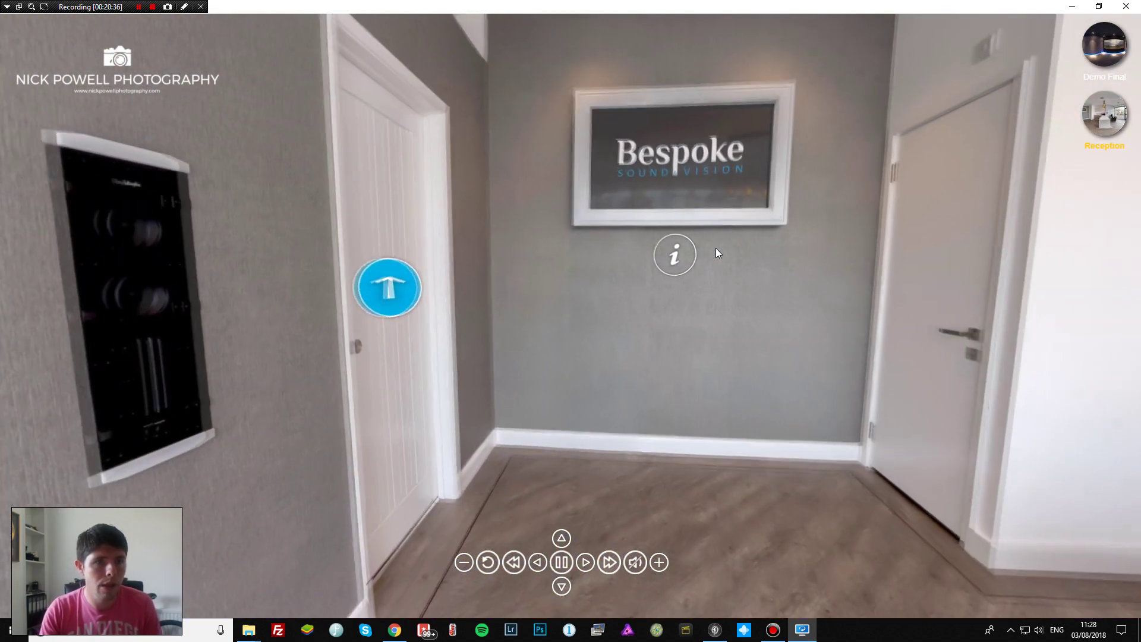
left_click_drag(576, 323, 602, 384)
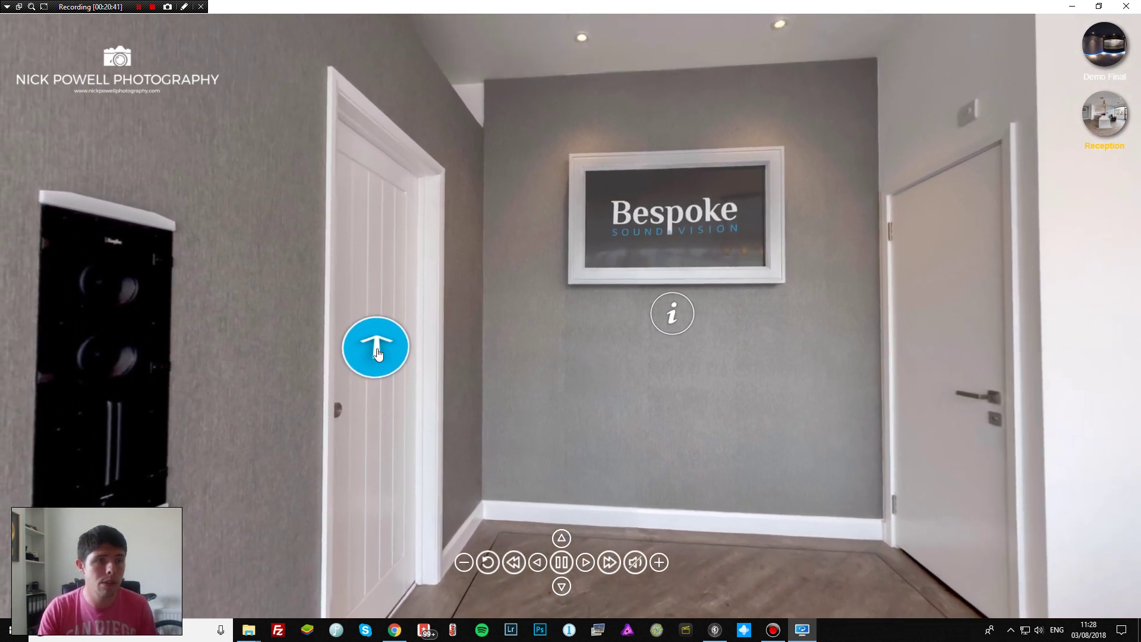
left_click(376, 349)
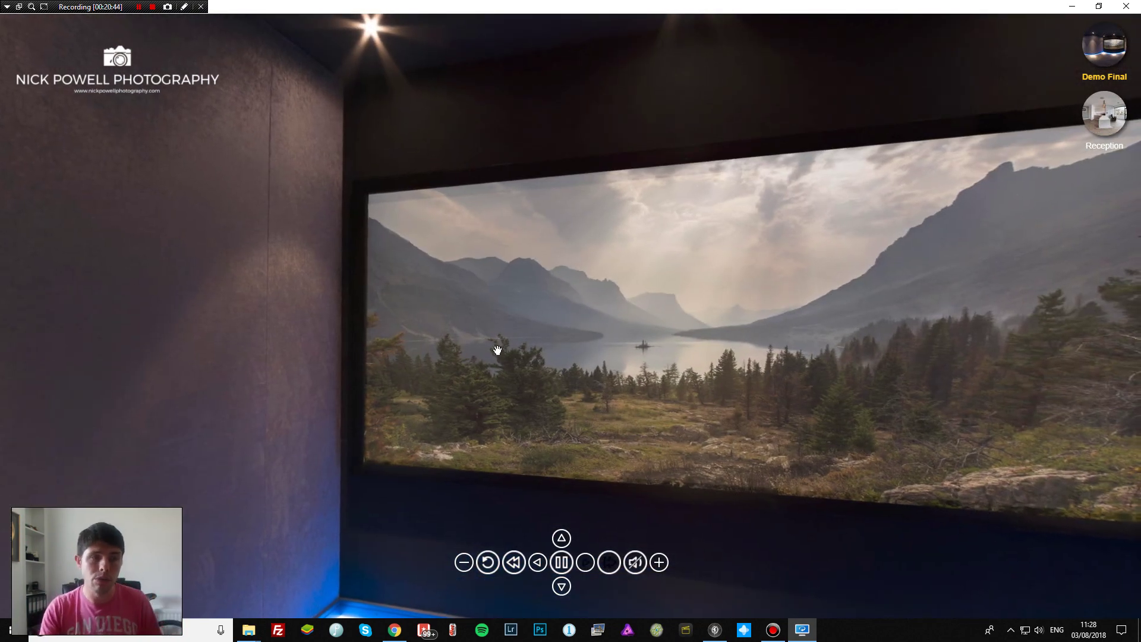
left_click_drag(721, 329, 367, 313)
mouse_move(650, 308)
left_mouse_down()
mouse_move(633, 316)
mouse_move(642, 325)
left_mouse_up()
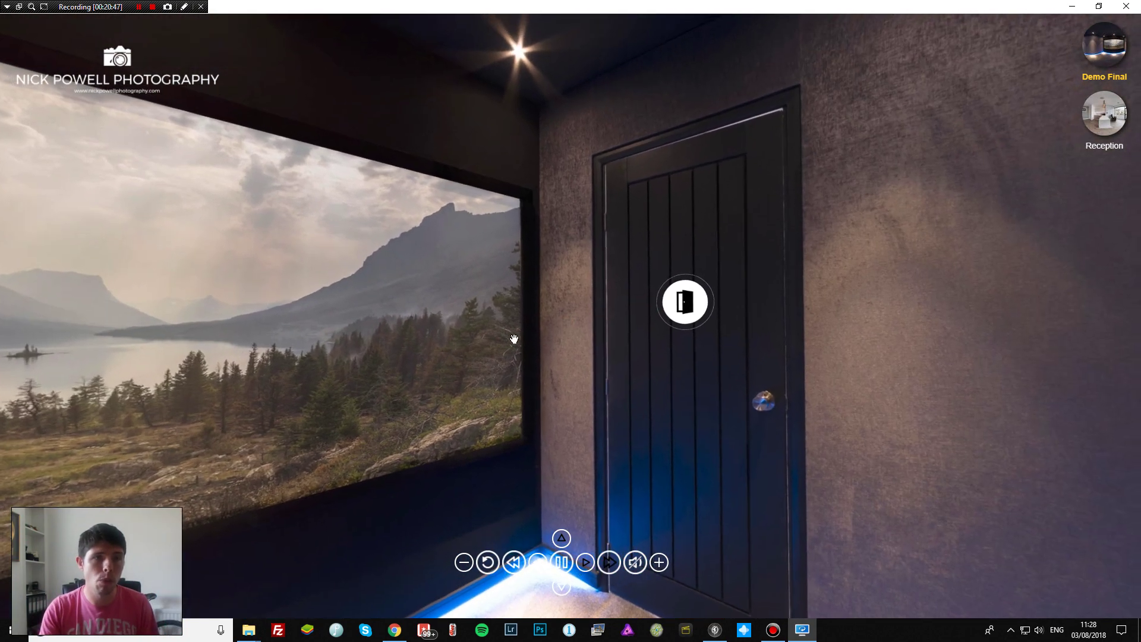
left_click(680, 314)
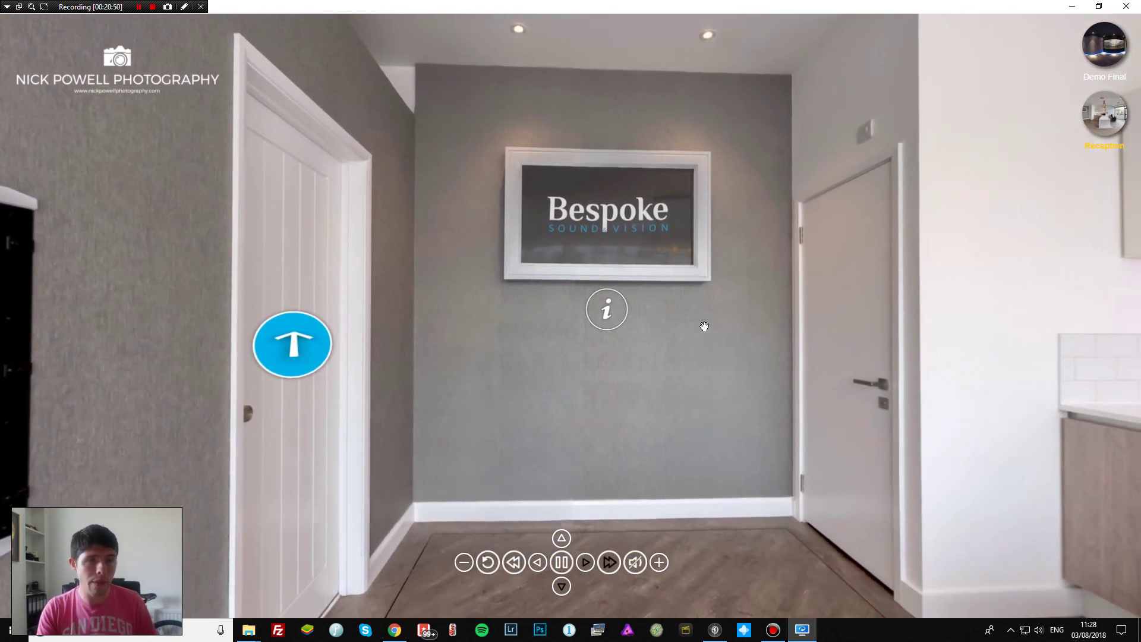
left_click_drag(704, 326, 583, 372)
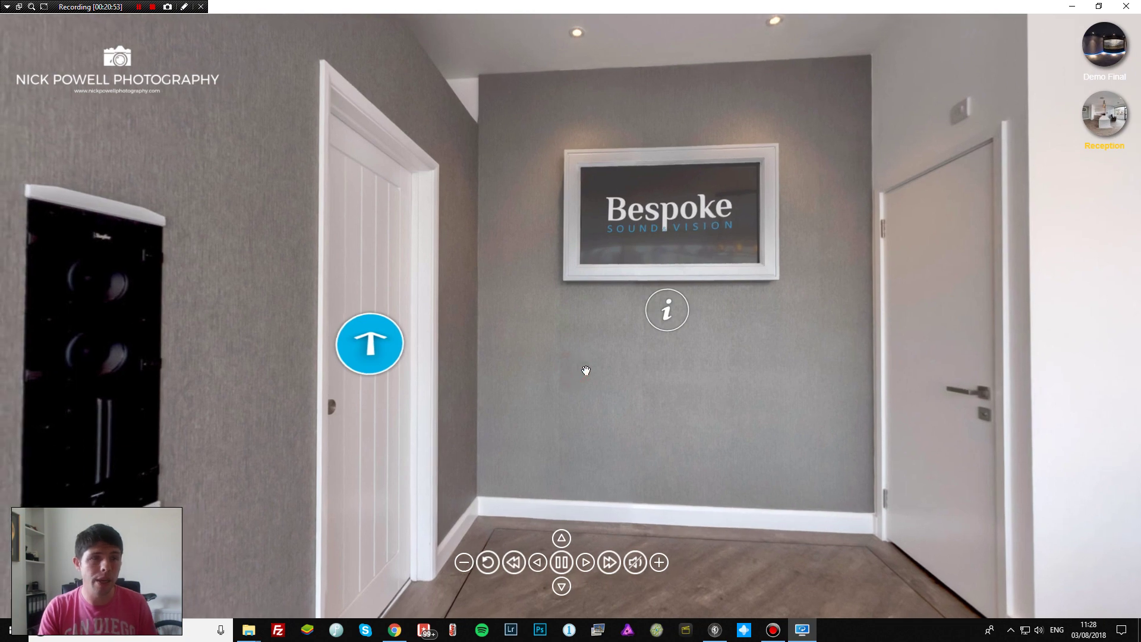
left_click(667, 309)
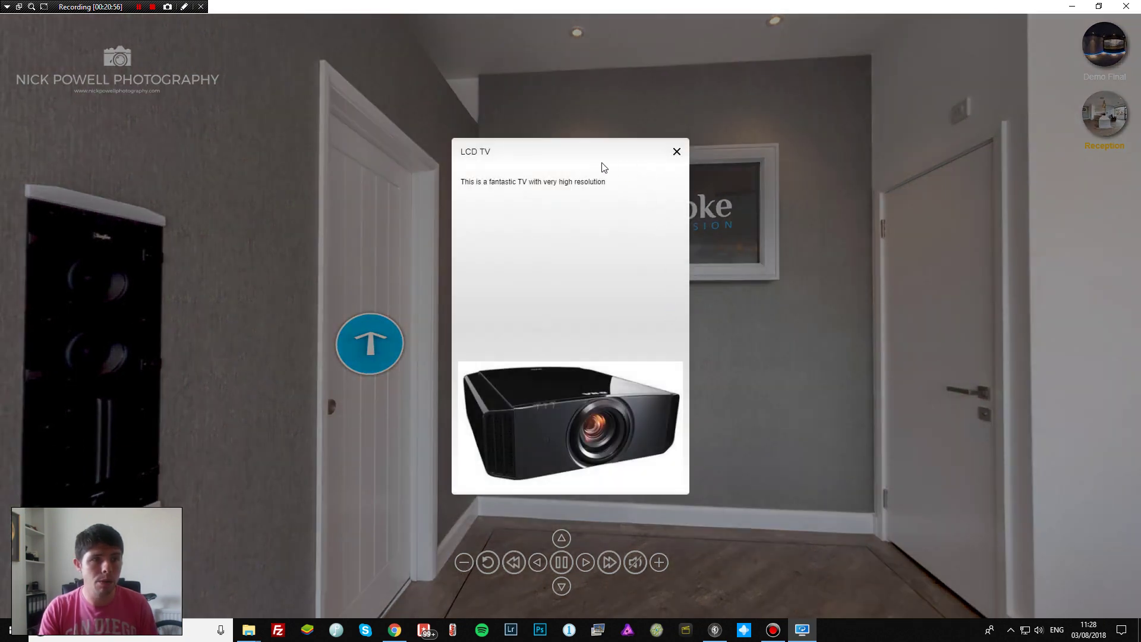
Close the LCD TV info window and look around the Reception panorama from the ceiling down to the logo patch on the floor.
left_click(676, 152)
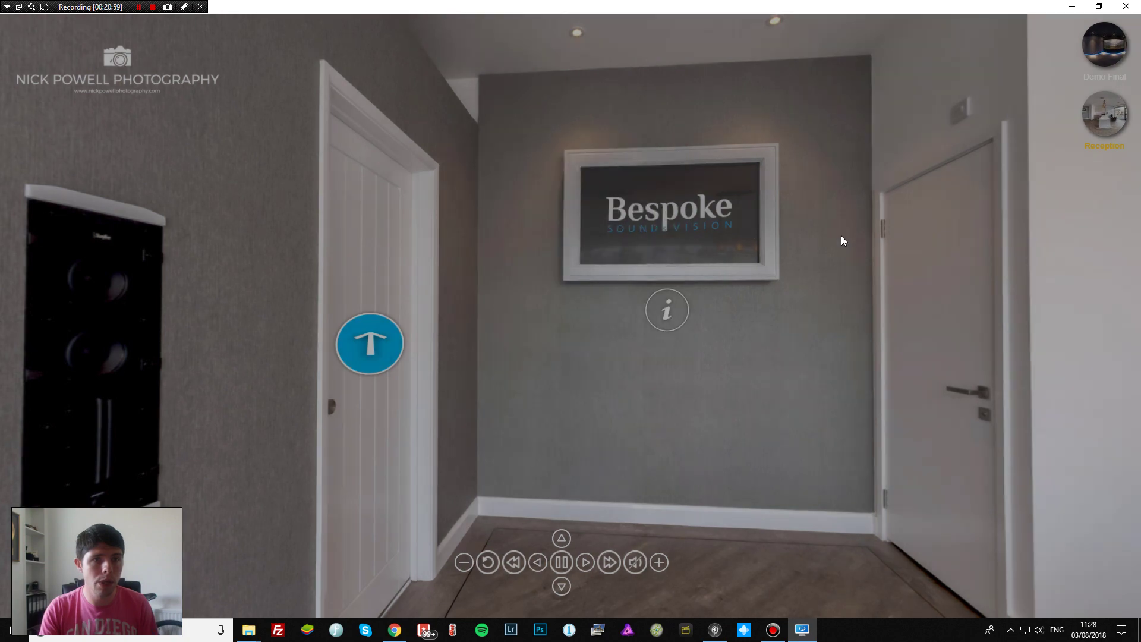
left_click_drag(814, 214, 614, 448)
left_click_drag(642, 166, 540, 242)
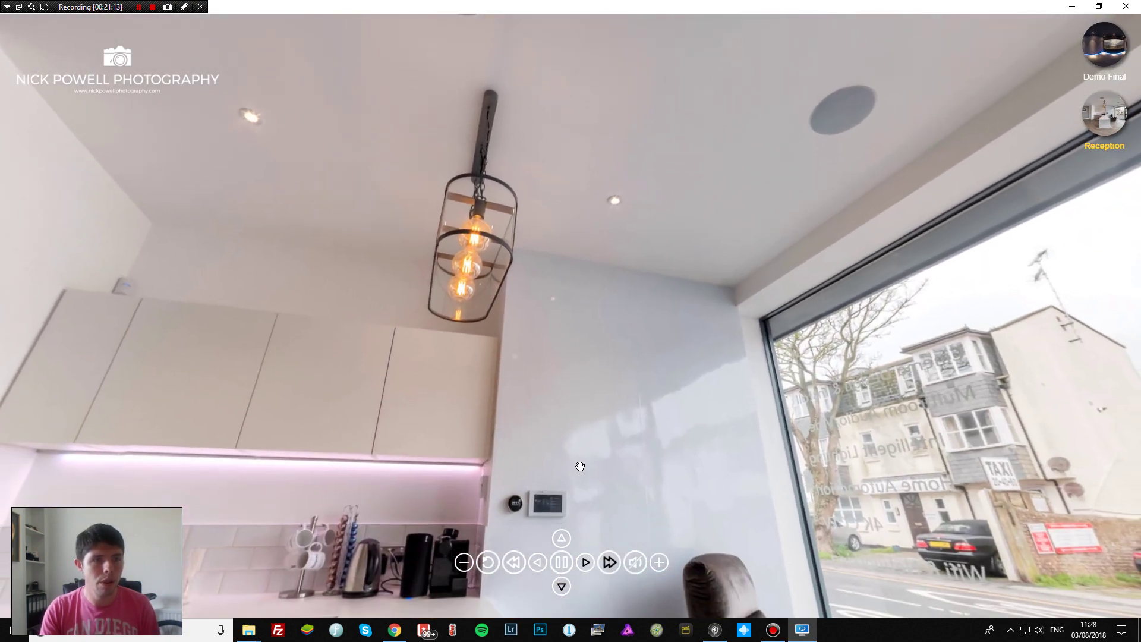
left_click_drag(579, 466, 553, 250)
left_click_drag(553, 447, 574, 184)
left_click_drag(573, 418, 570, 238)
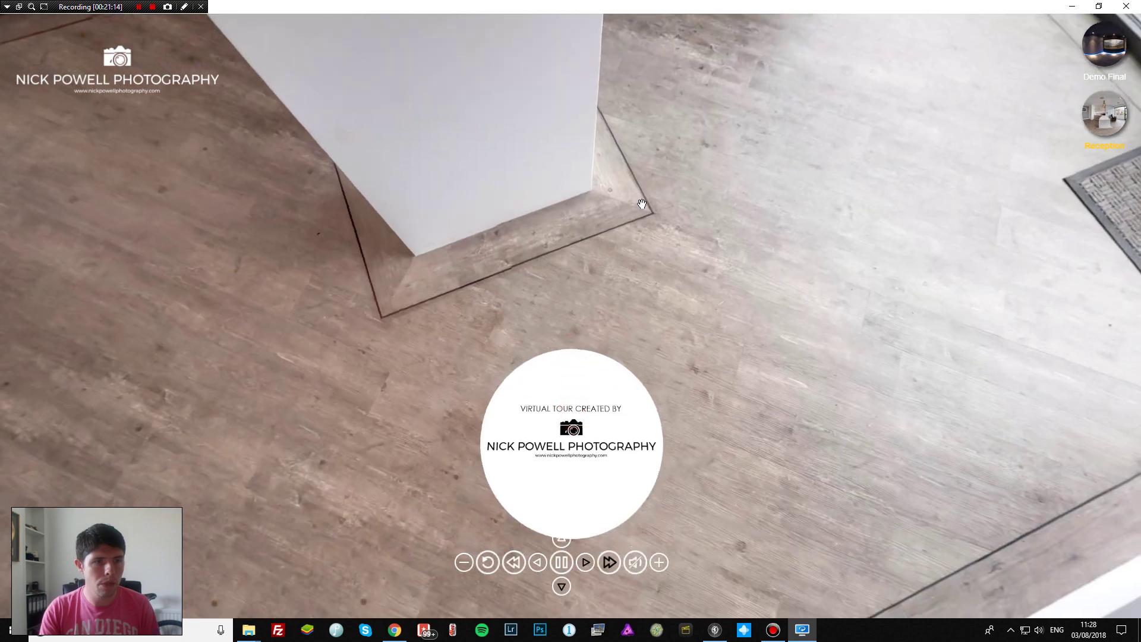
Rotate the view around the circular floor logo to check how it covers the bottom of the Reception panorama.
left_click_drag(644, 202, 452, 221)
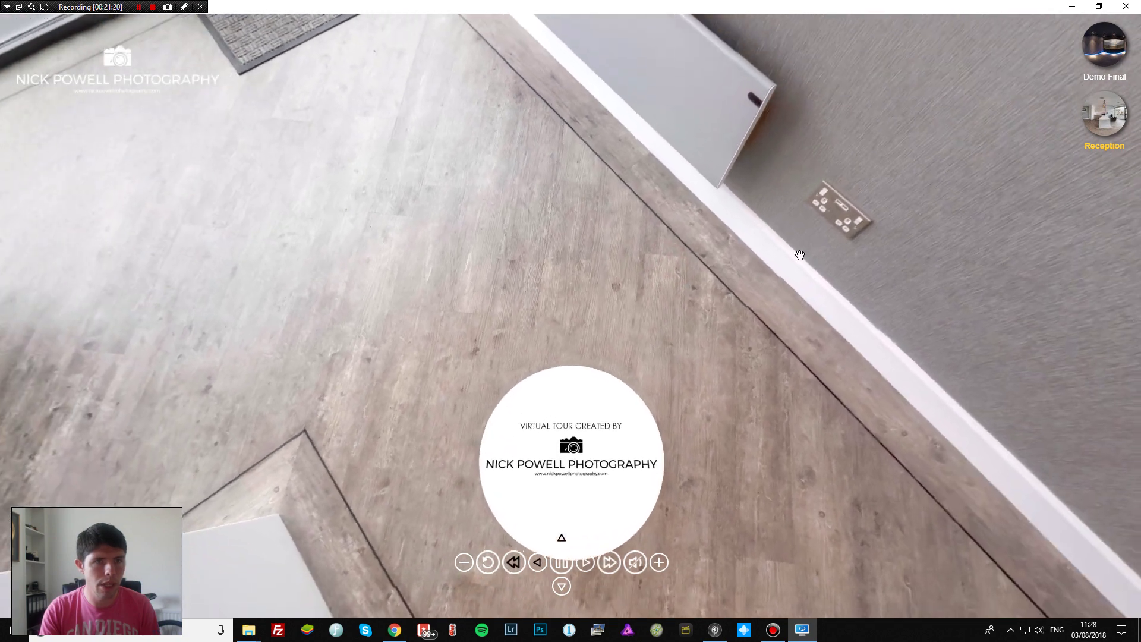
left_click_drag(800, 254, 632, 265)
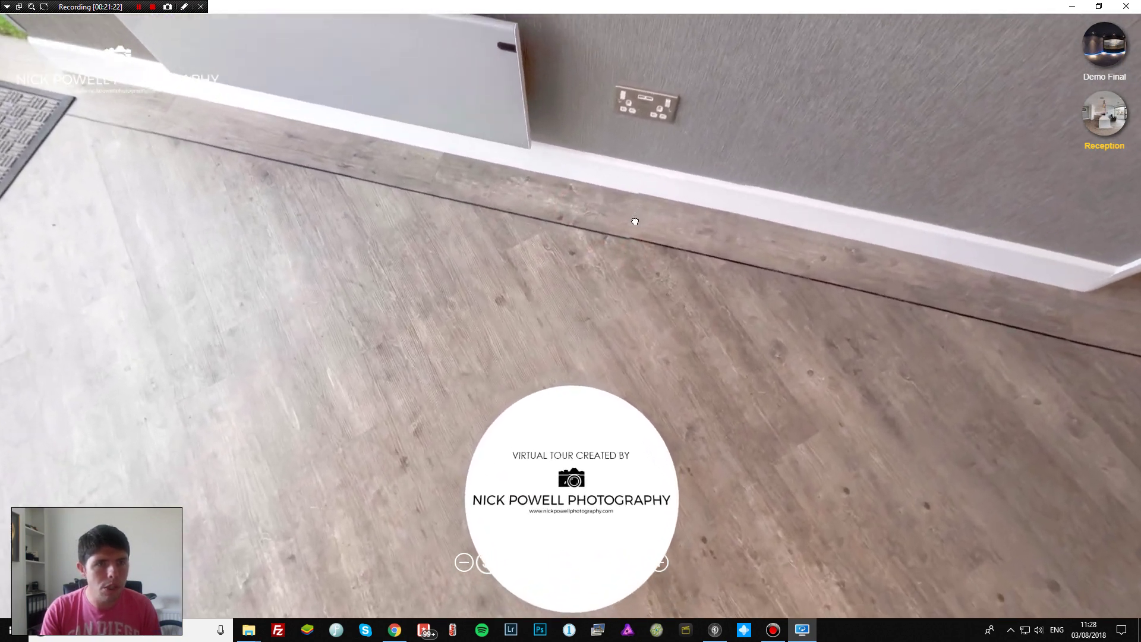
left_click_drag(635, 221, 669, 182)
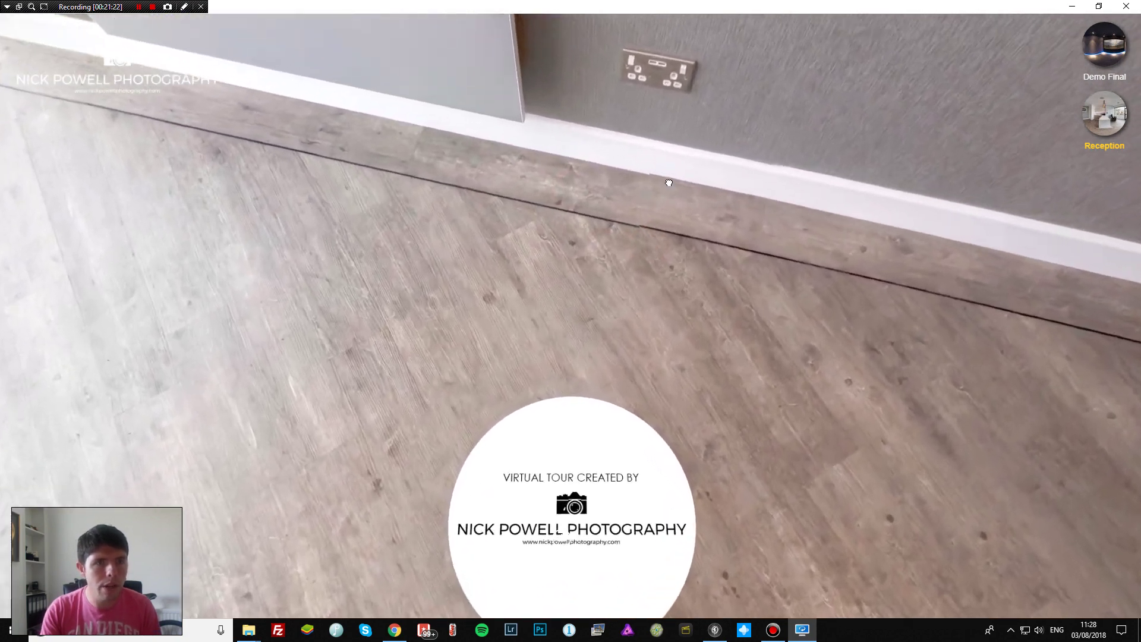
Look back to the Bespoke wall screen in Reception and close the tour preview to return to the skin editor.
left_click_drag(435, 211, 579, 324)
left_click_drag(323, 206, 608, 249)
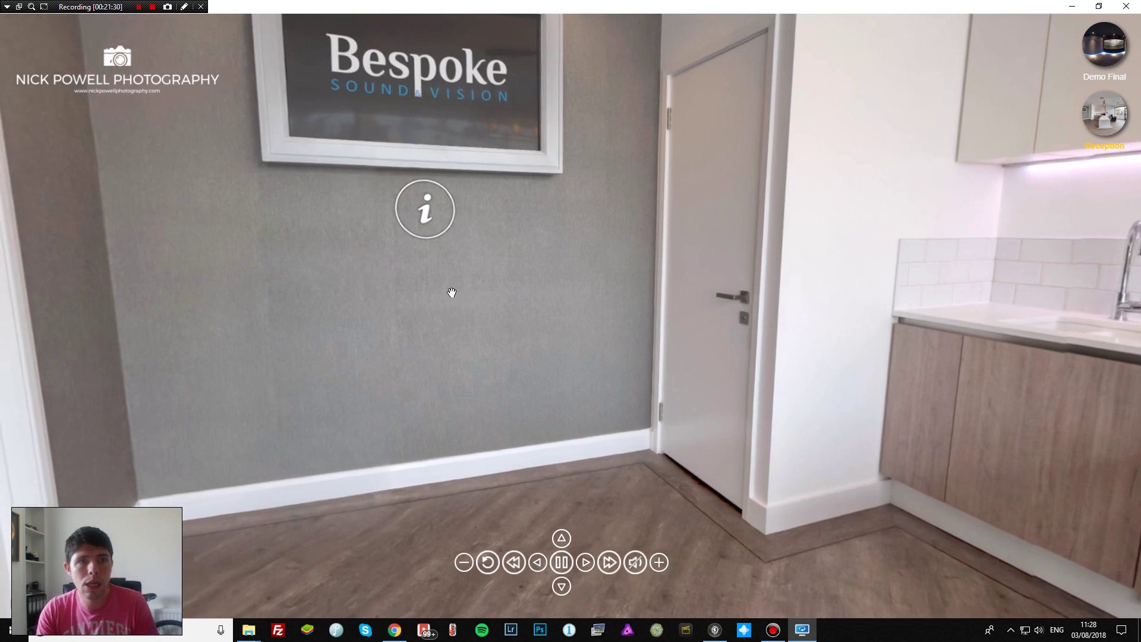
left_click_drag(451, 293, 775, 390)
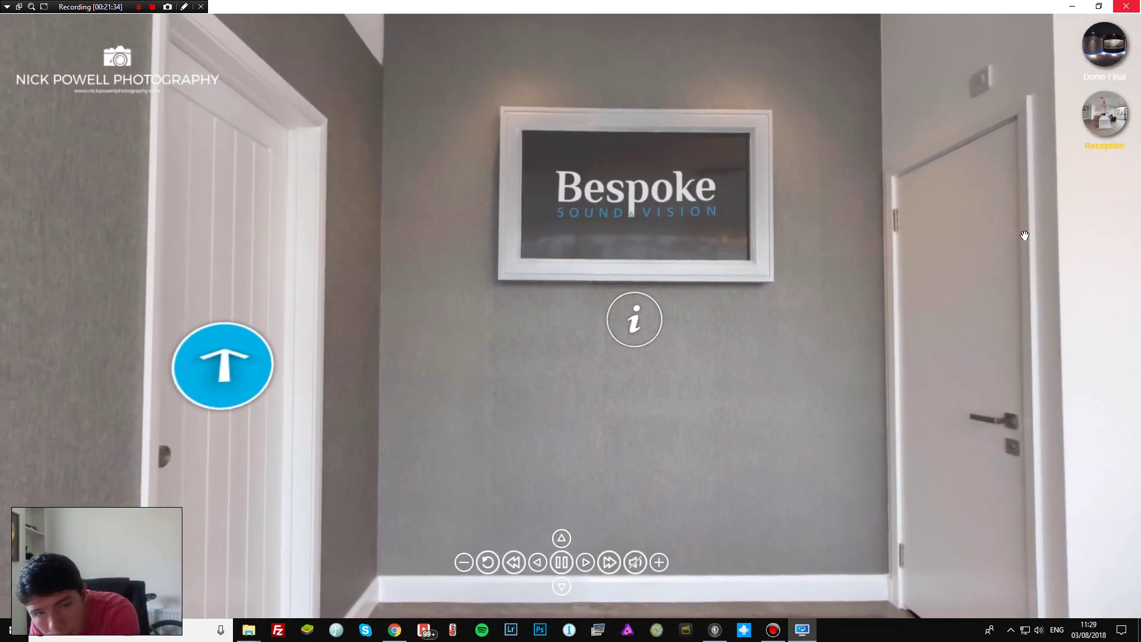
right_click(802, 629)
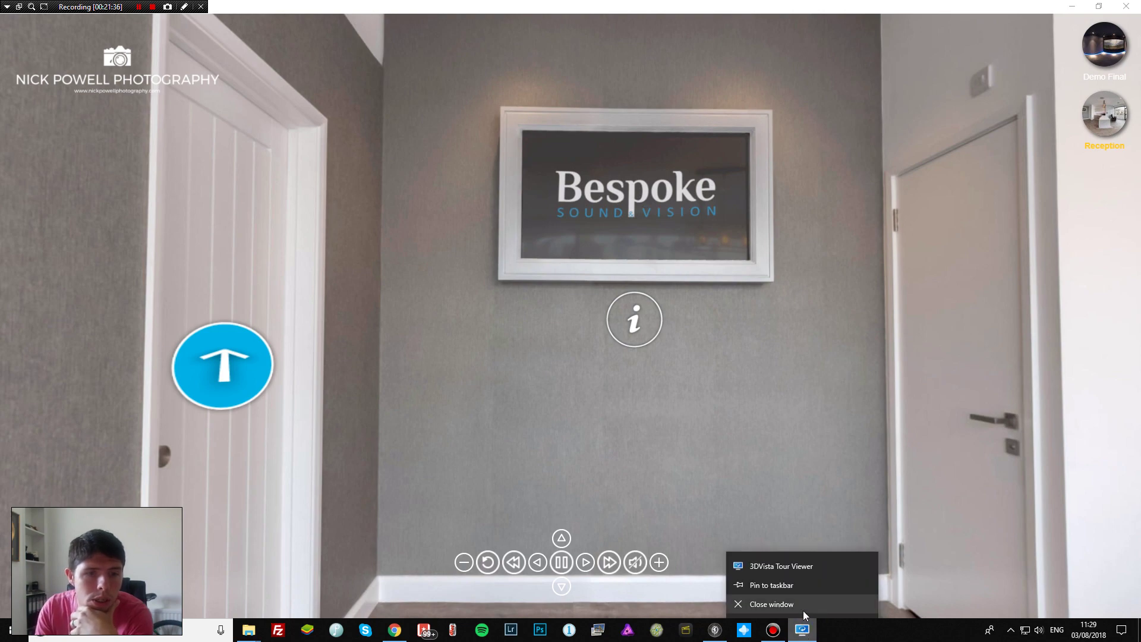
left_click(803, 606)
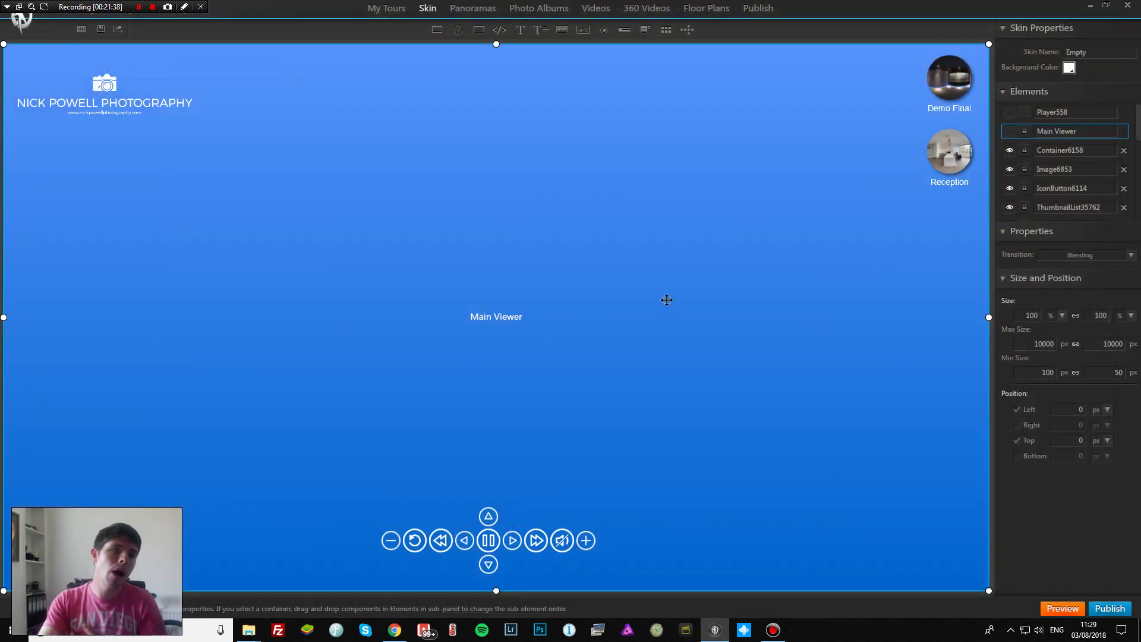